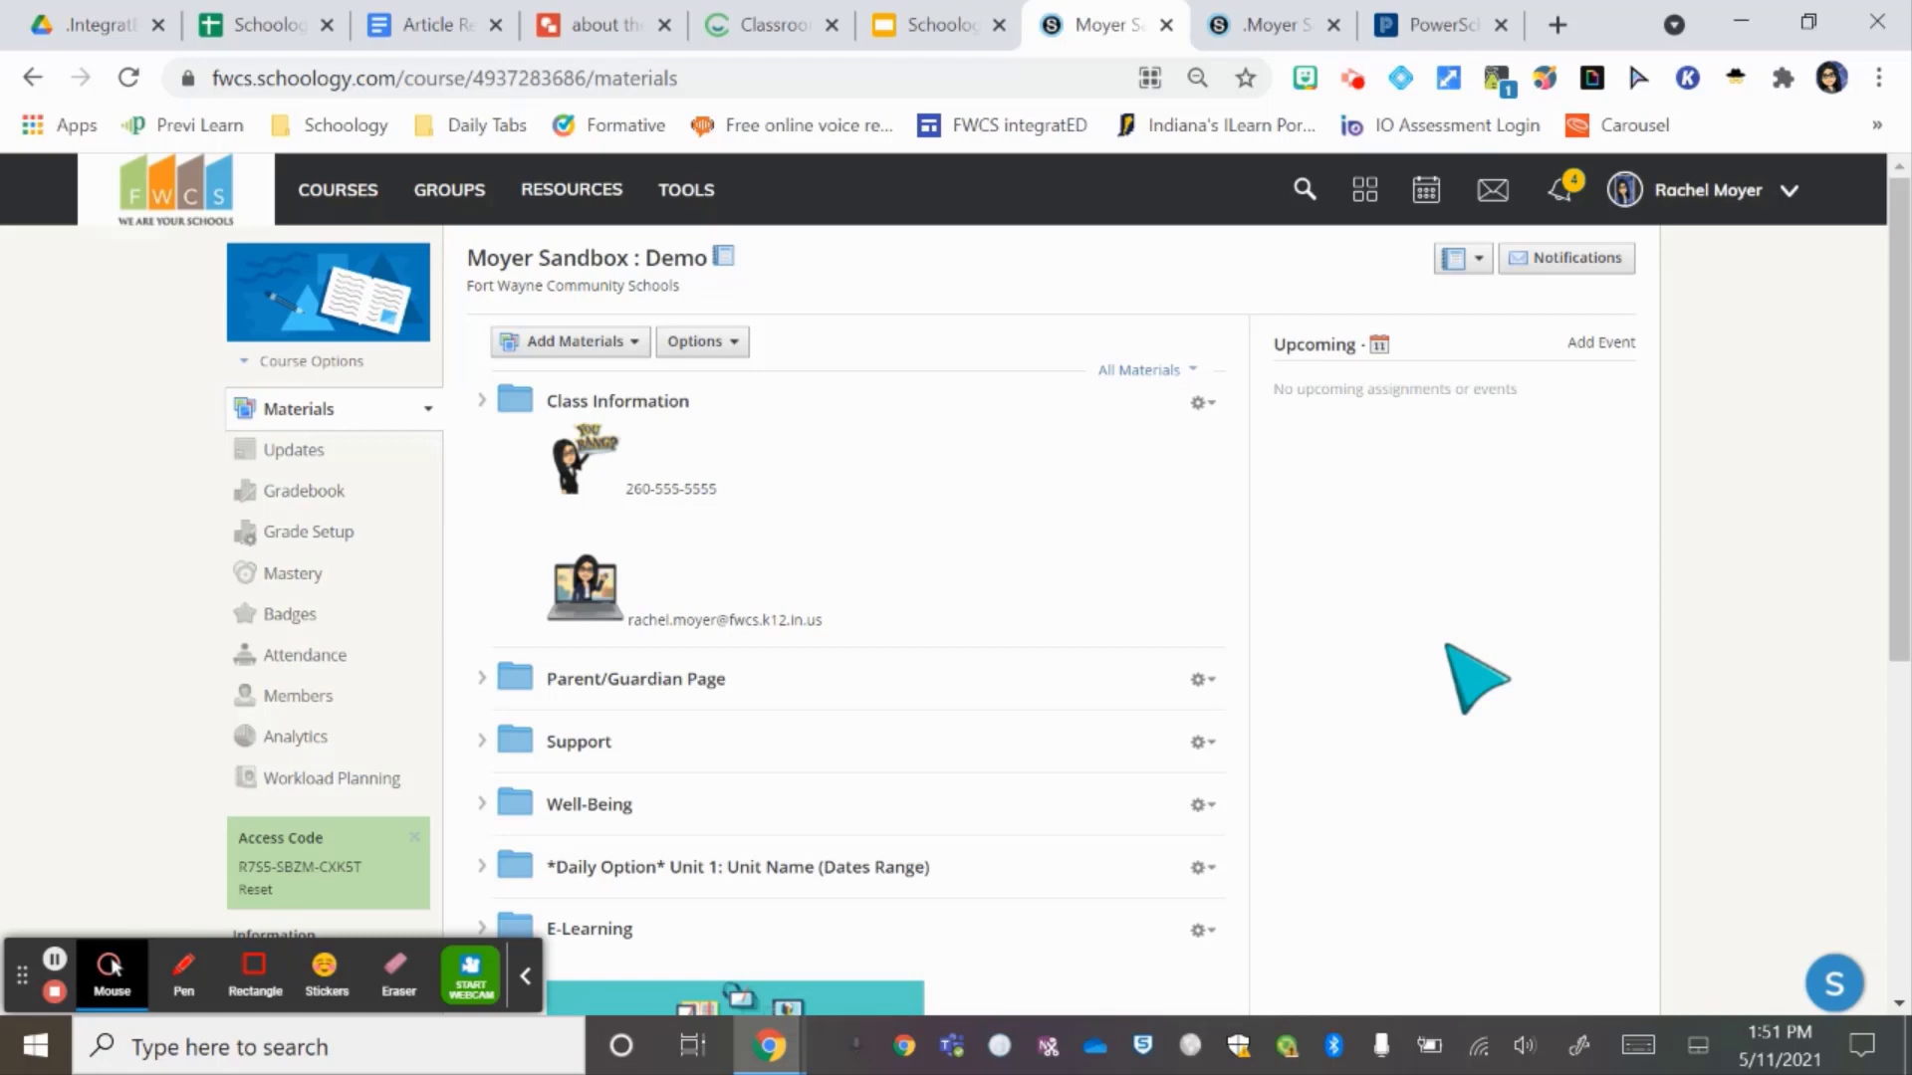
- Switch to the Sandbox course and expand the Unit 1: Expository Writing folder to examine its daily lesson folders
click(1256, 30)
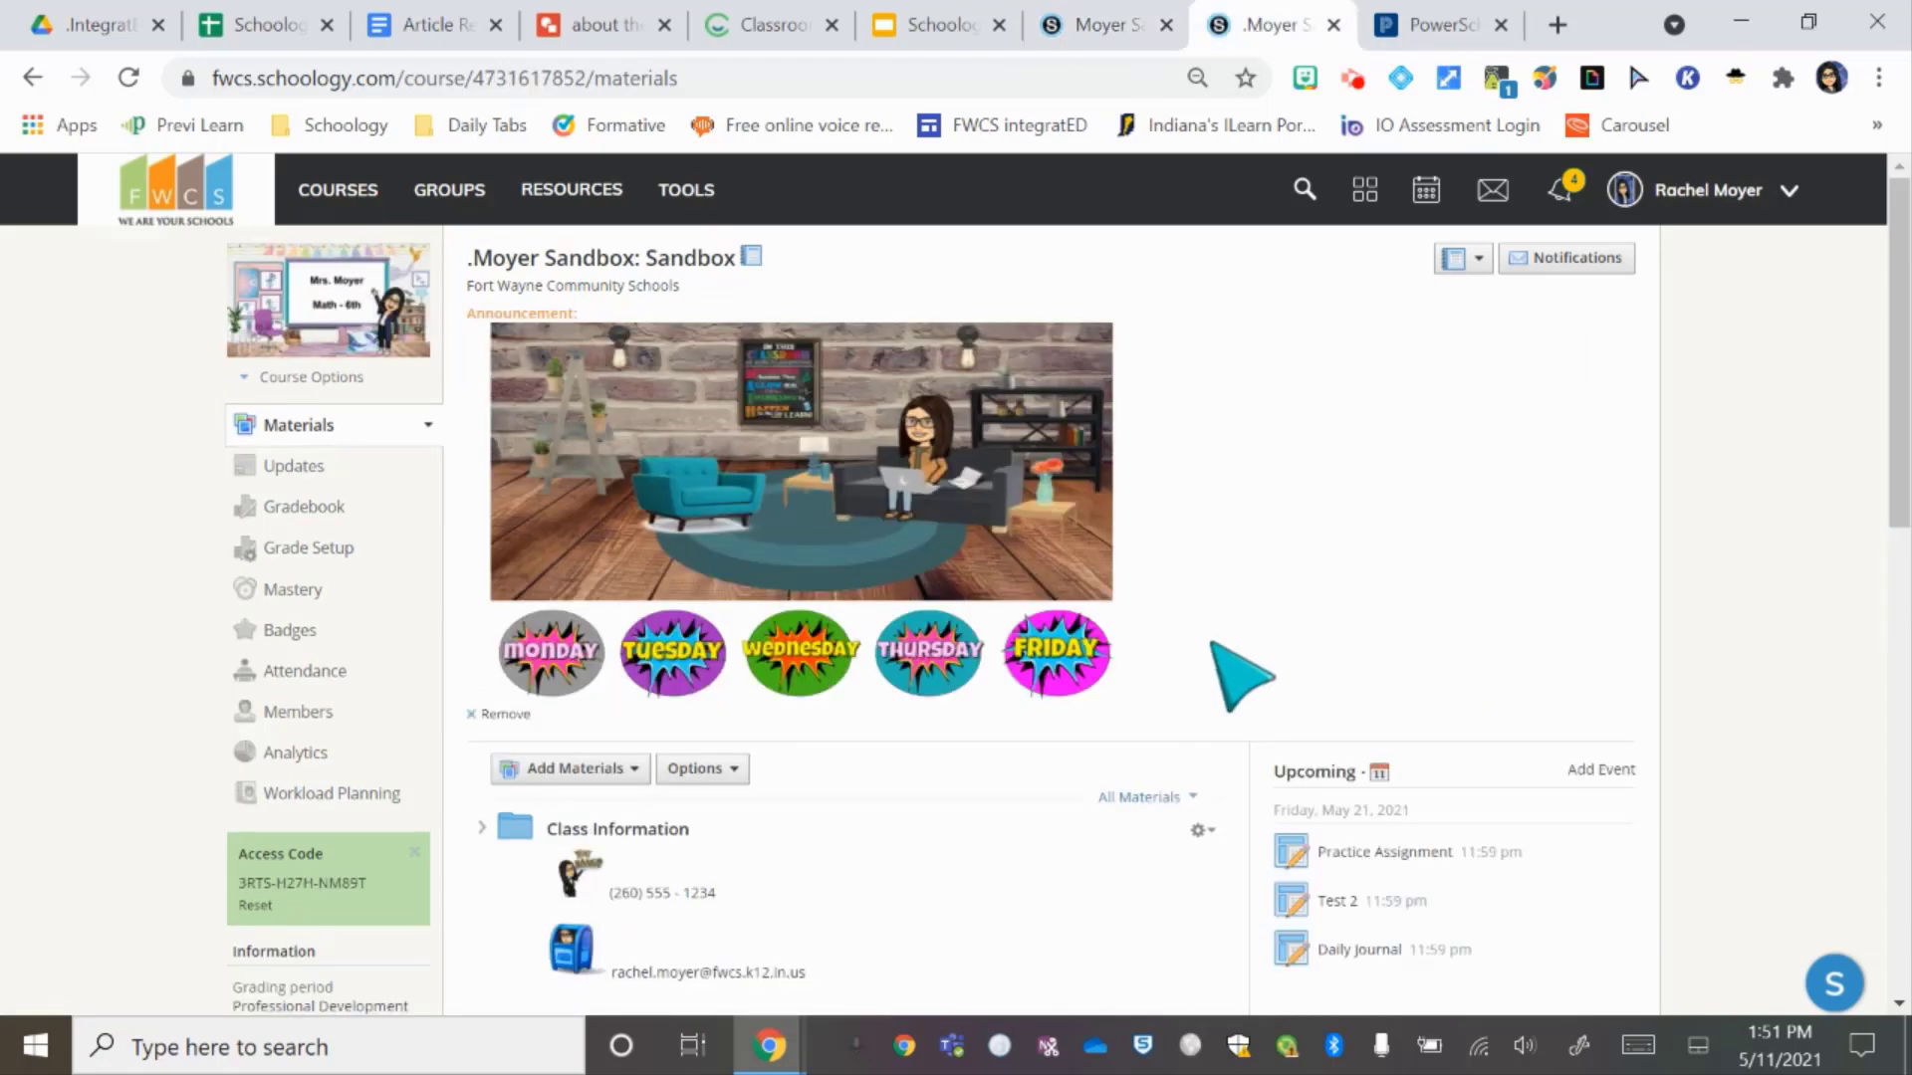
scroll(1240, 677, down, 9)
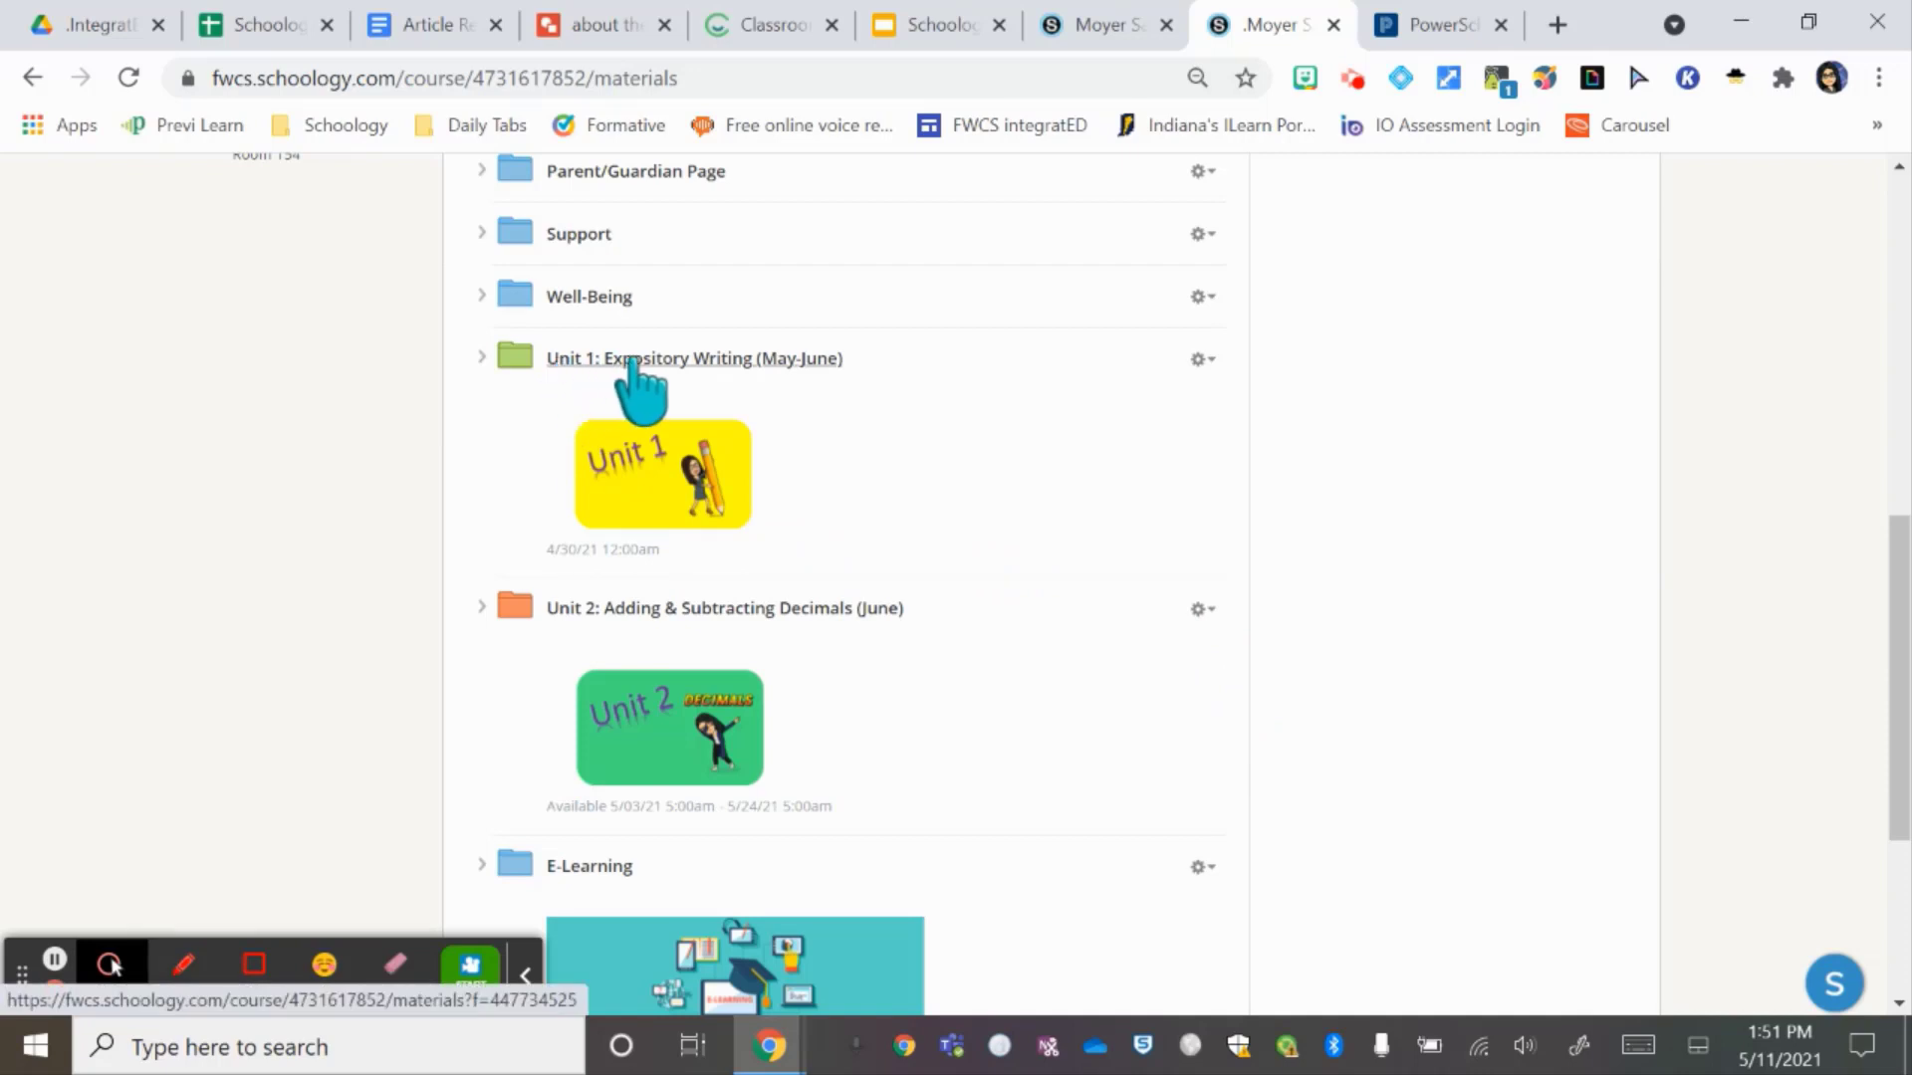
click(482, 358)
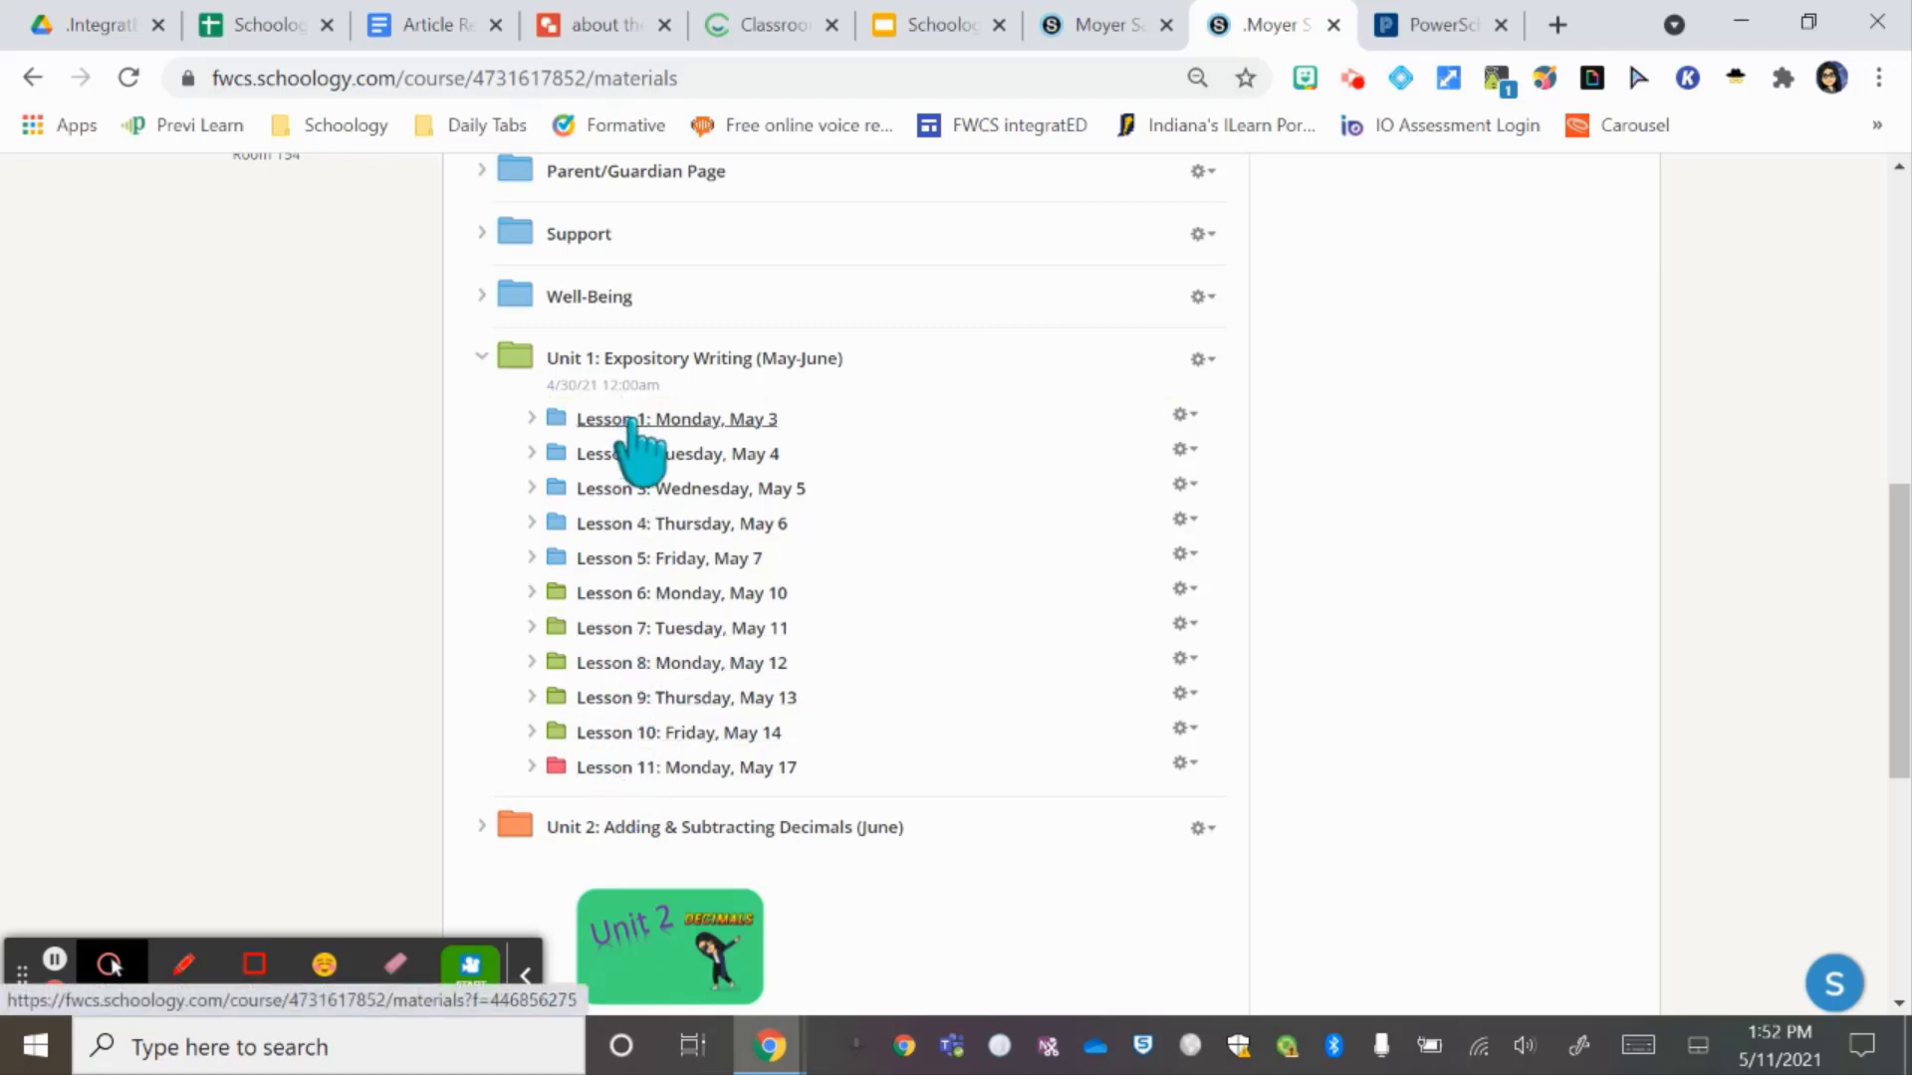
scroll(619, 428, down, 3)
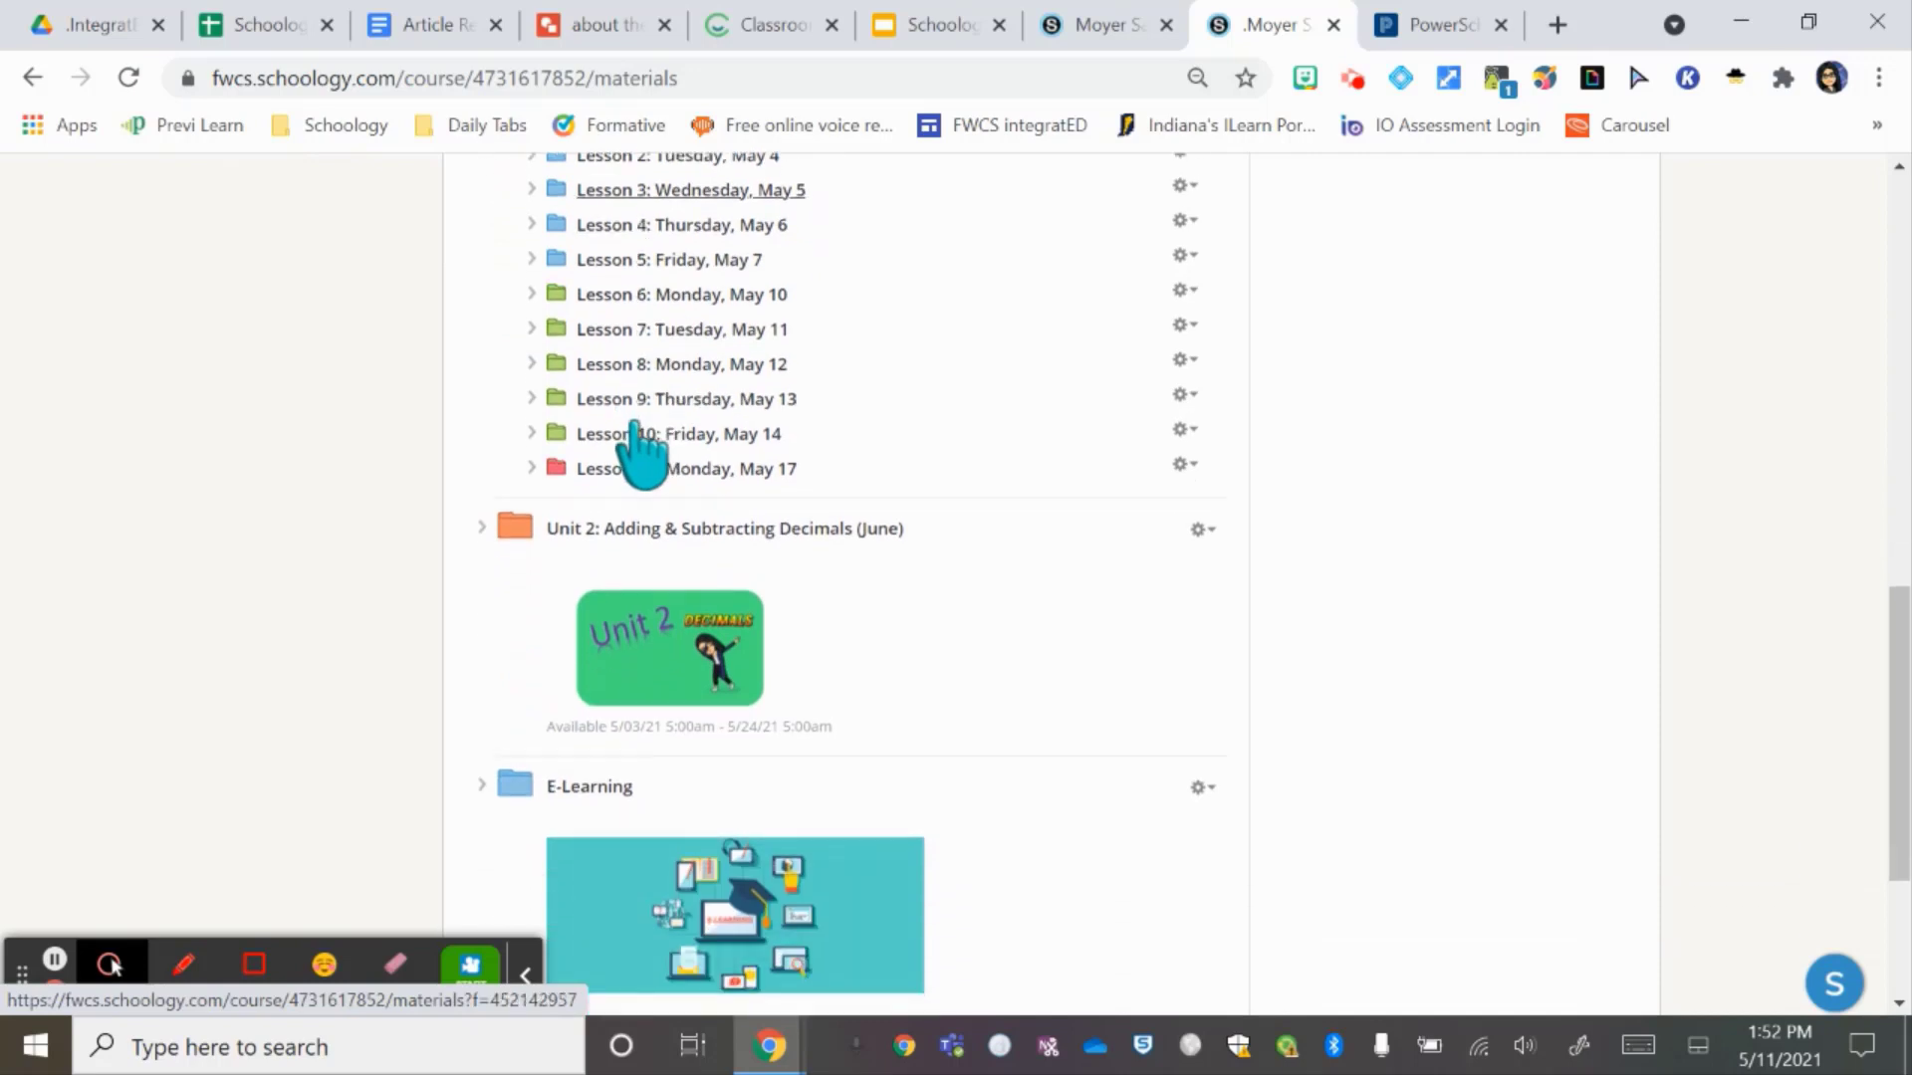
- Examine how Unit 2: Adding & Subtracting Decimals is organised by week, in the course list and inside the unit folder
click(482, 528)
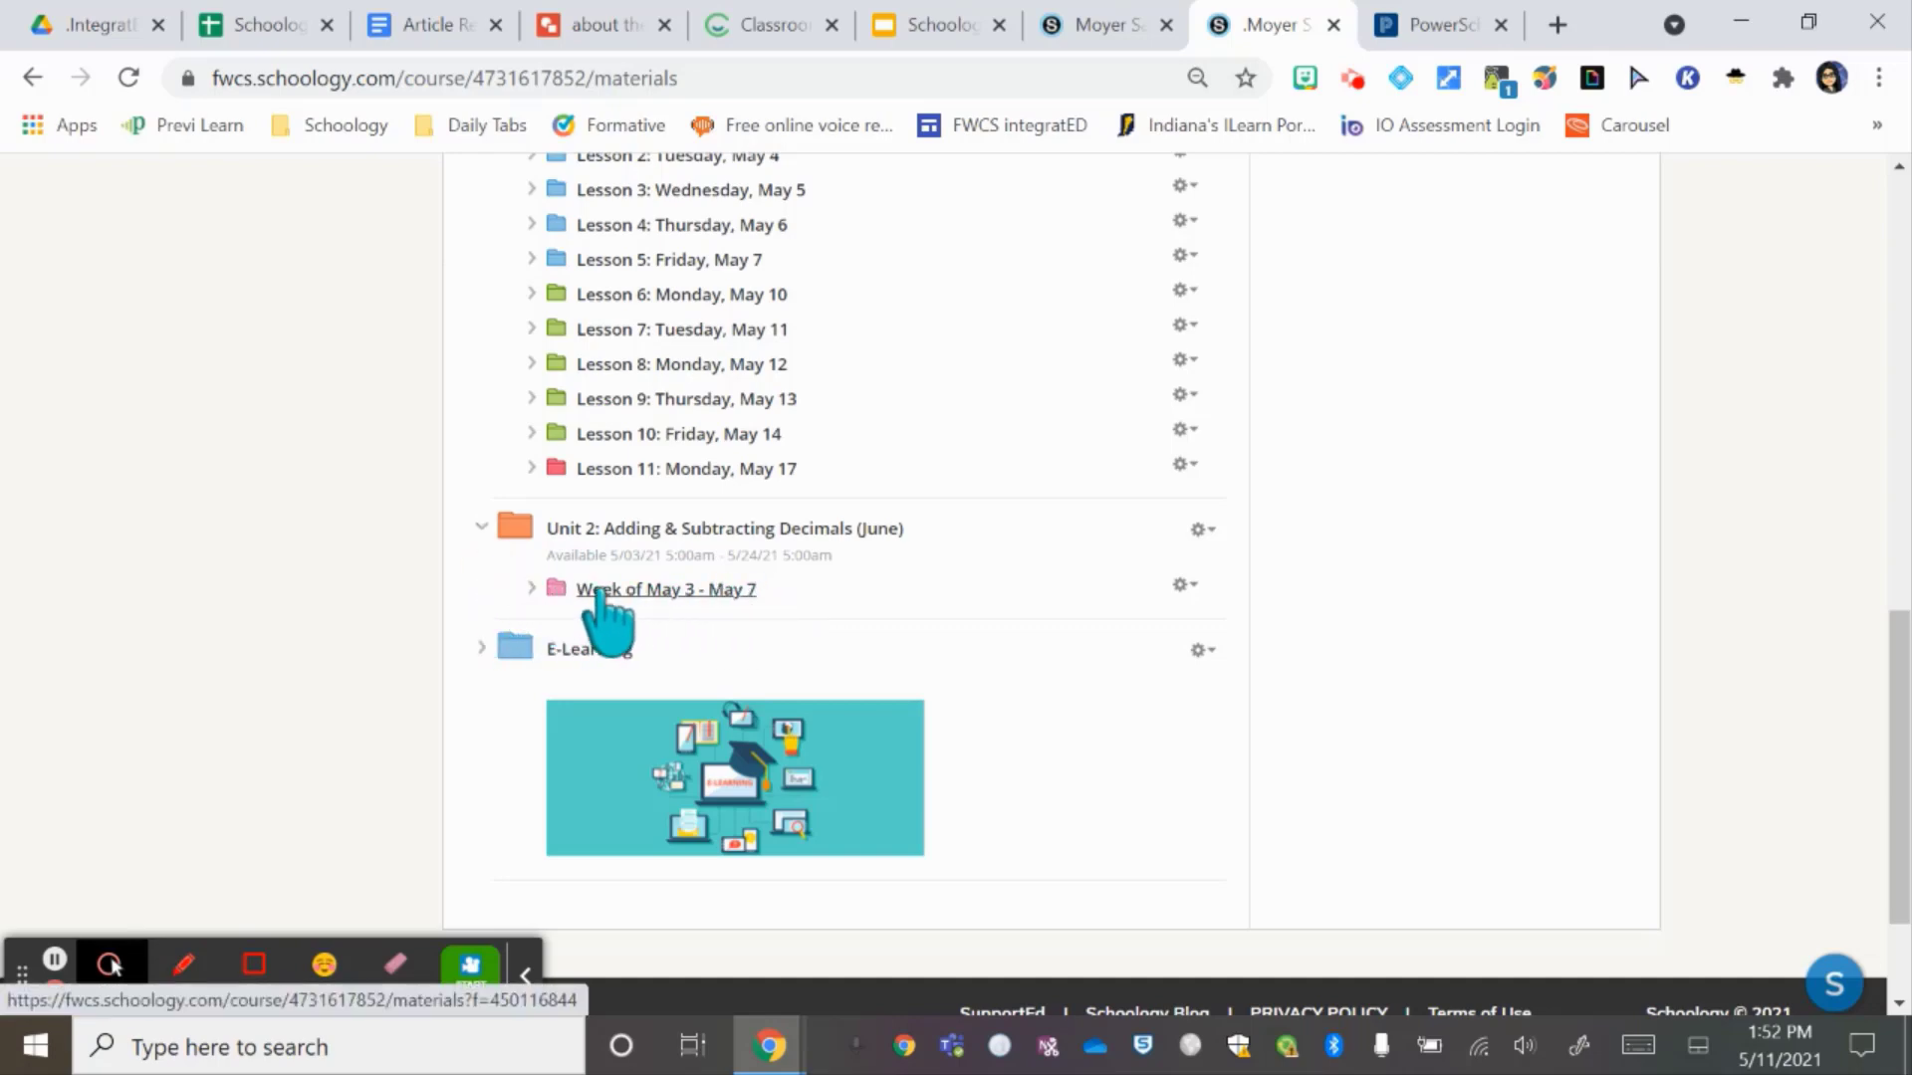
click(531, 589)
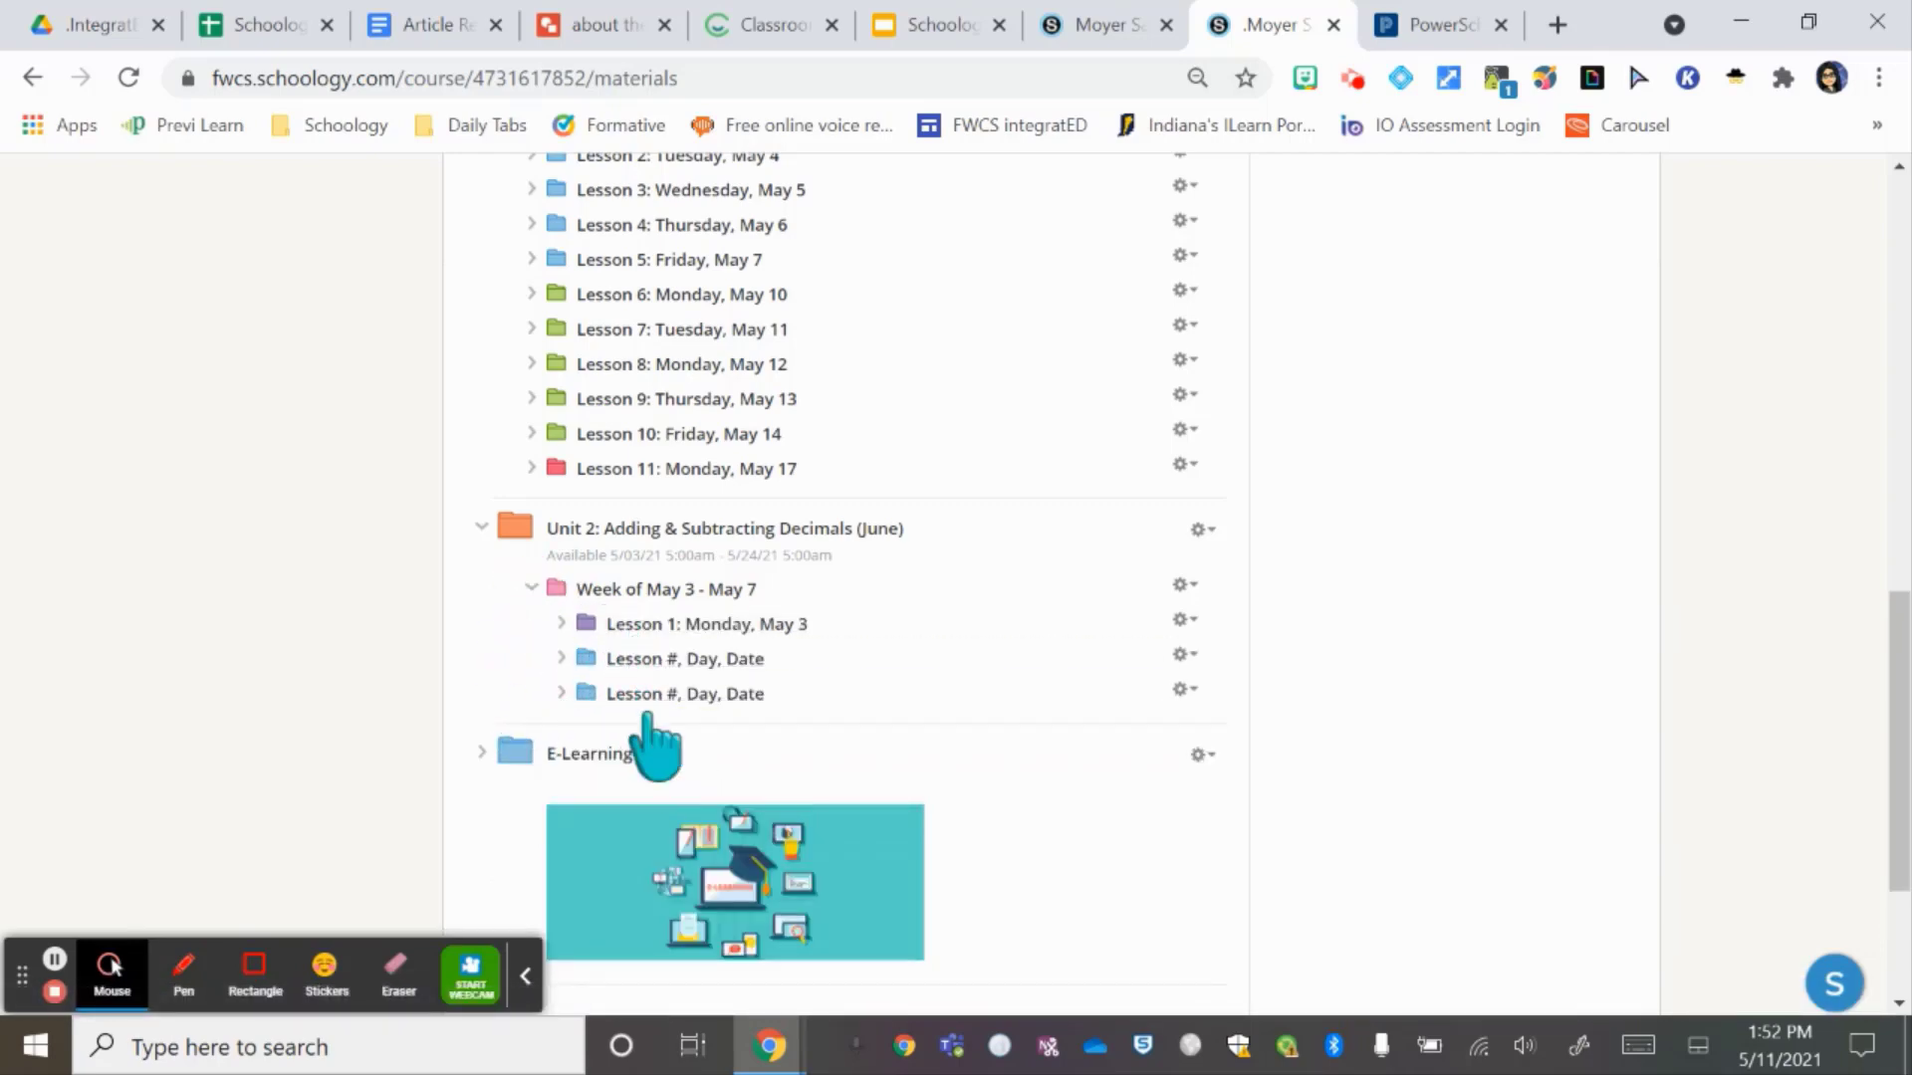
click(530, 588)
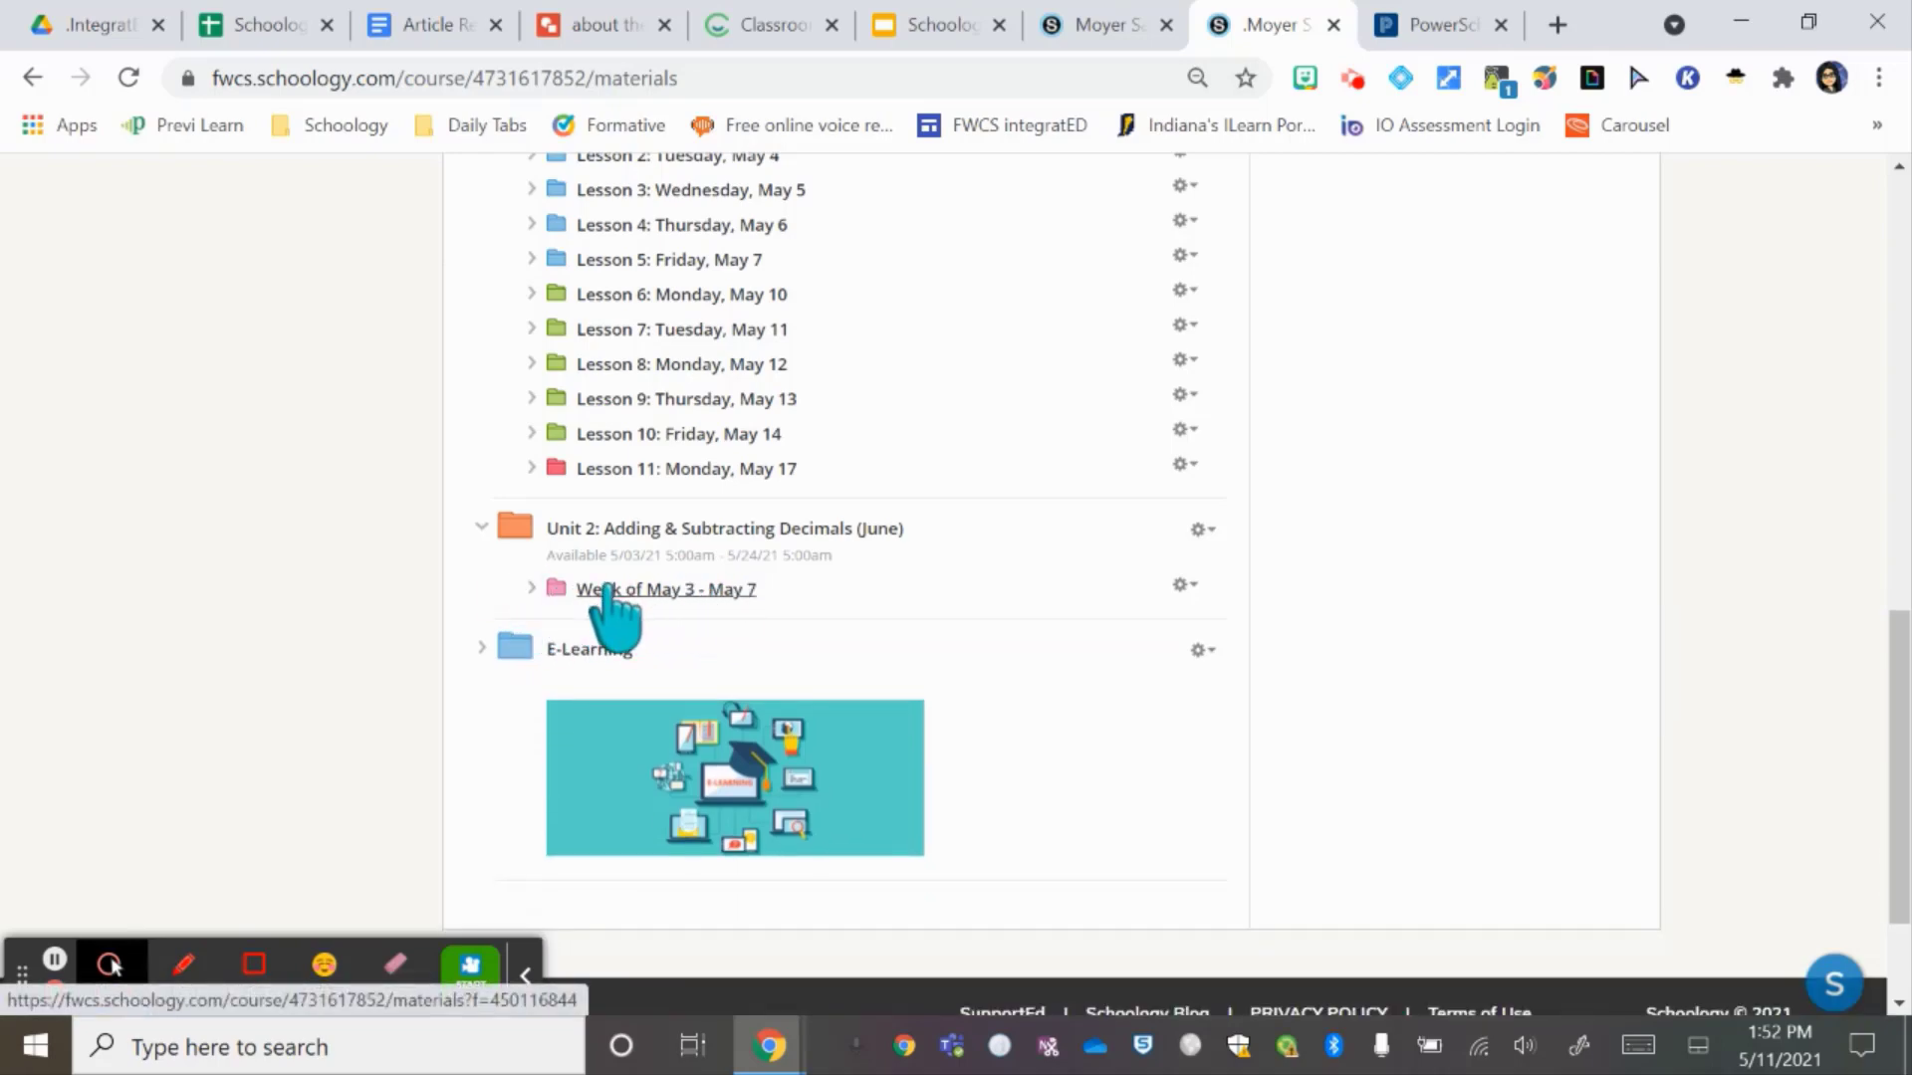
scroll(609, 612, up, 2)
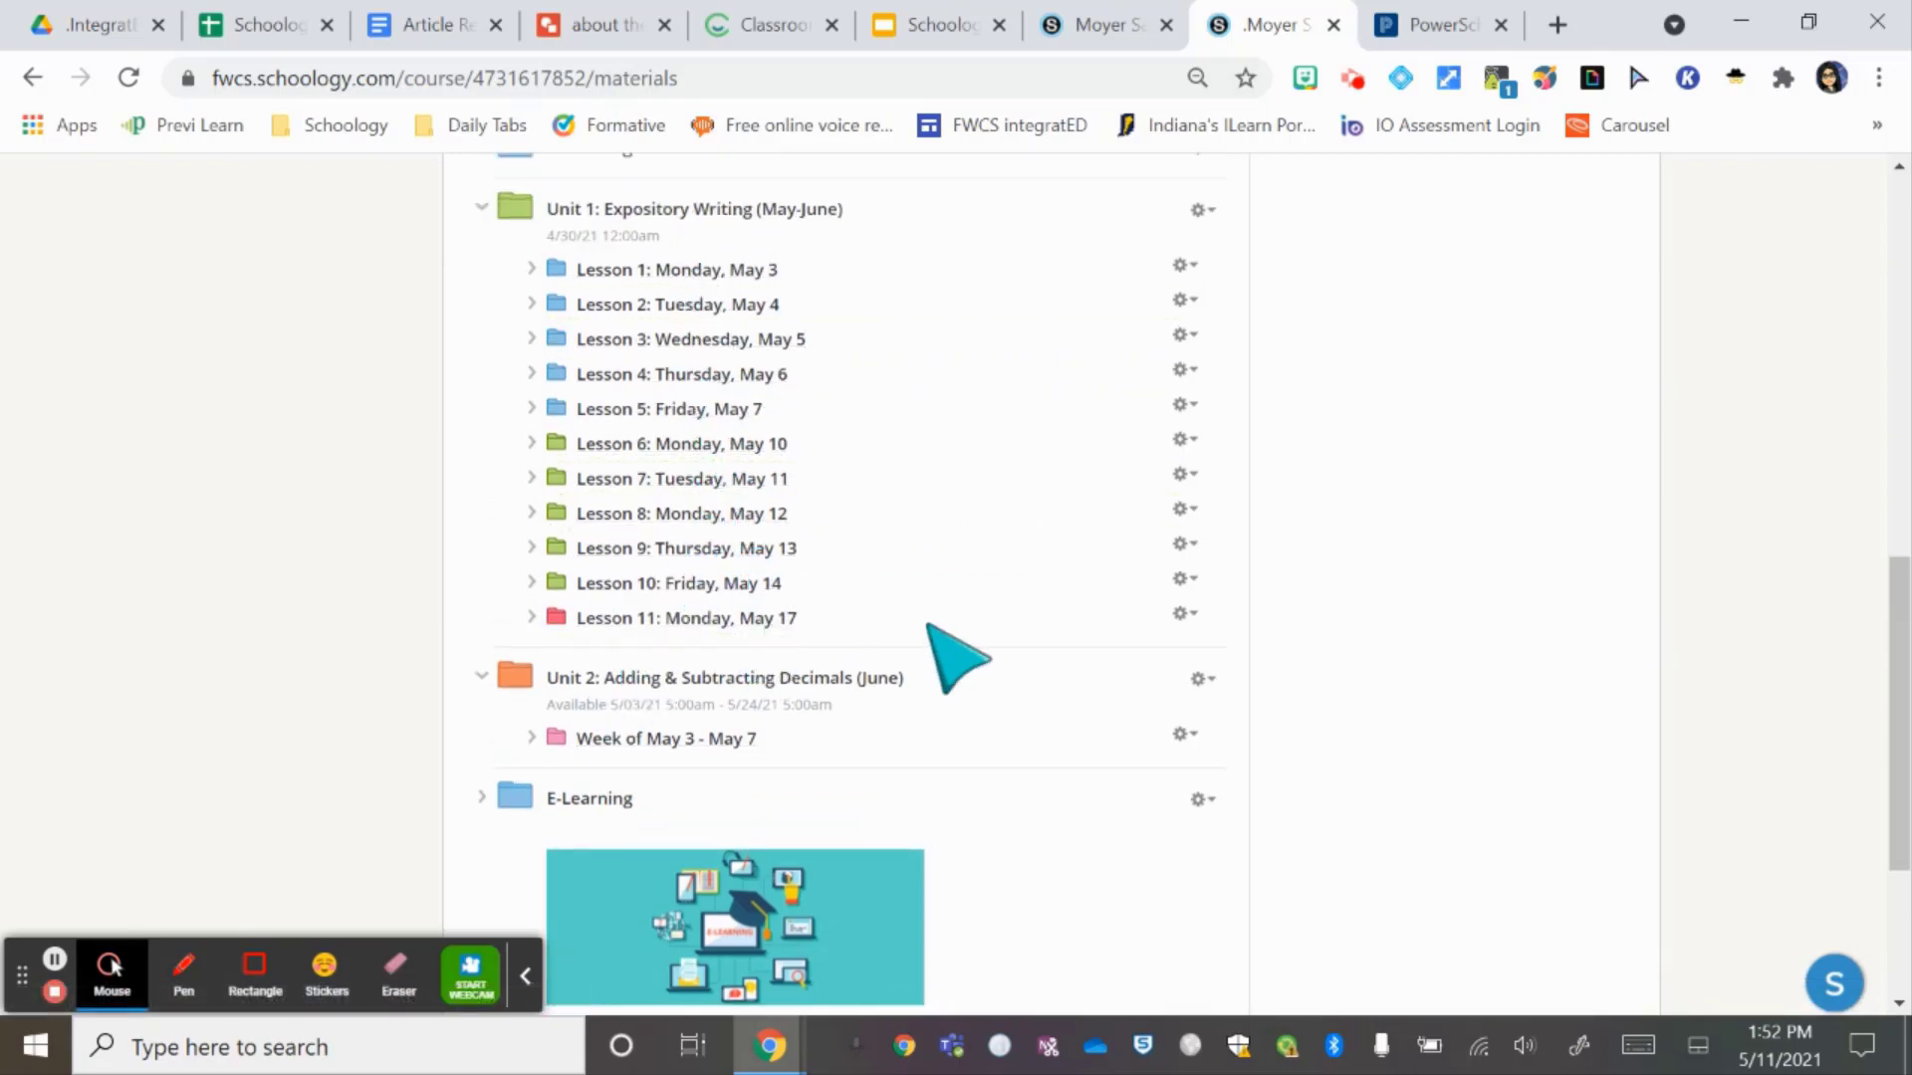
click(594, 677)
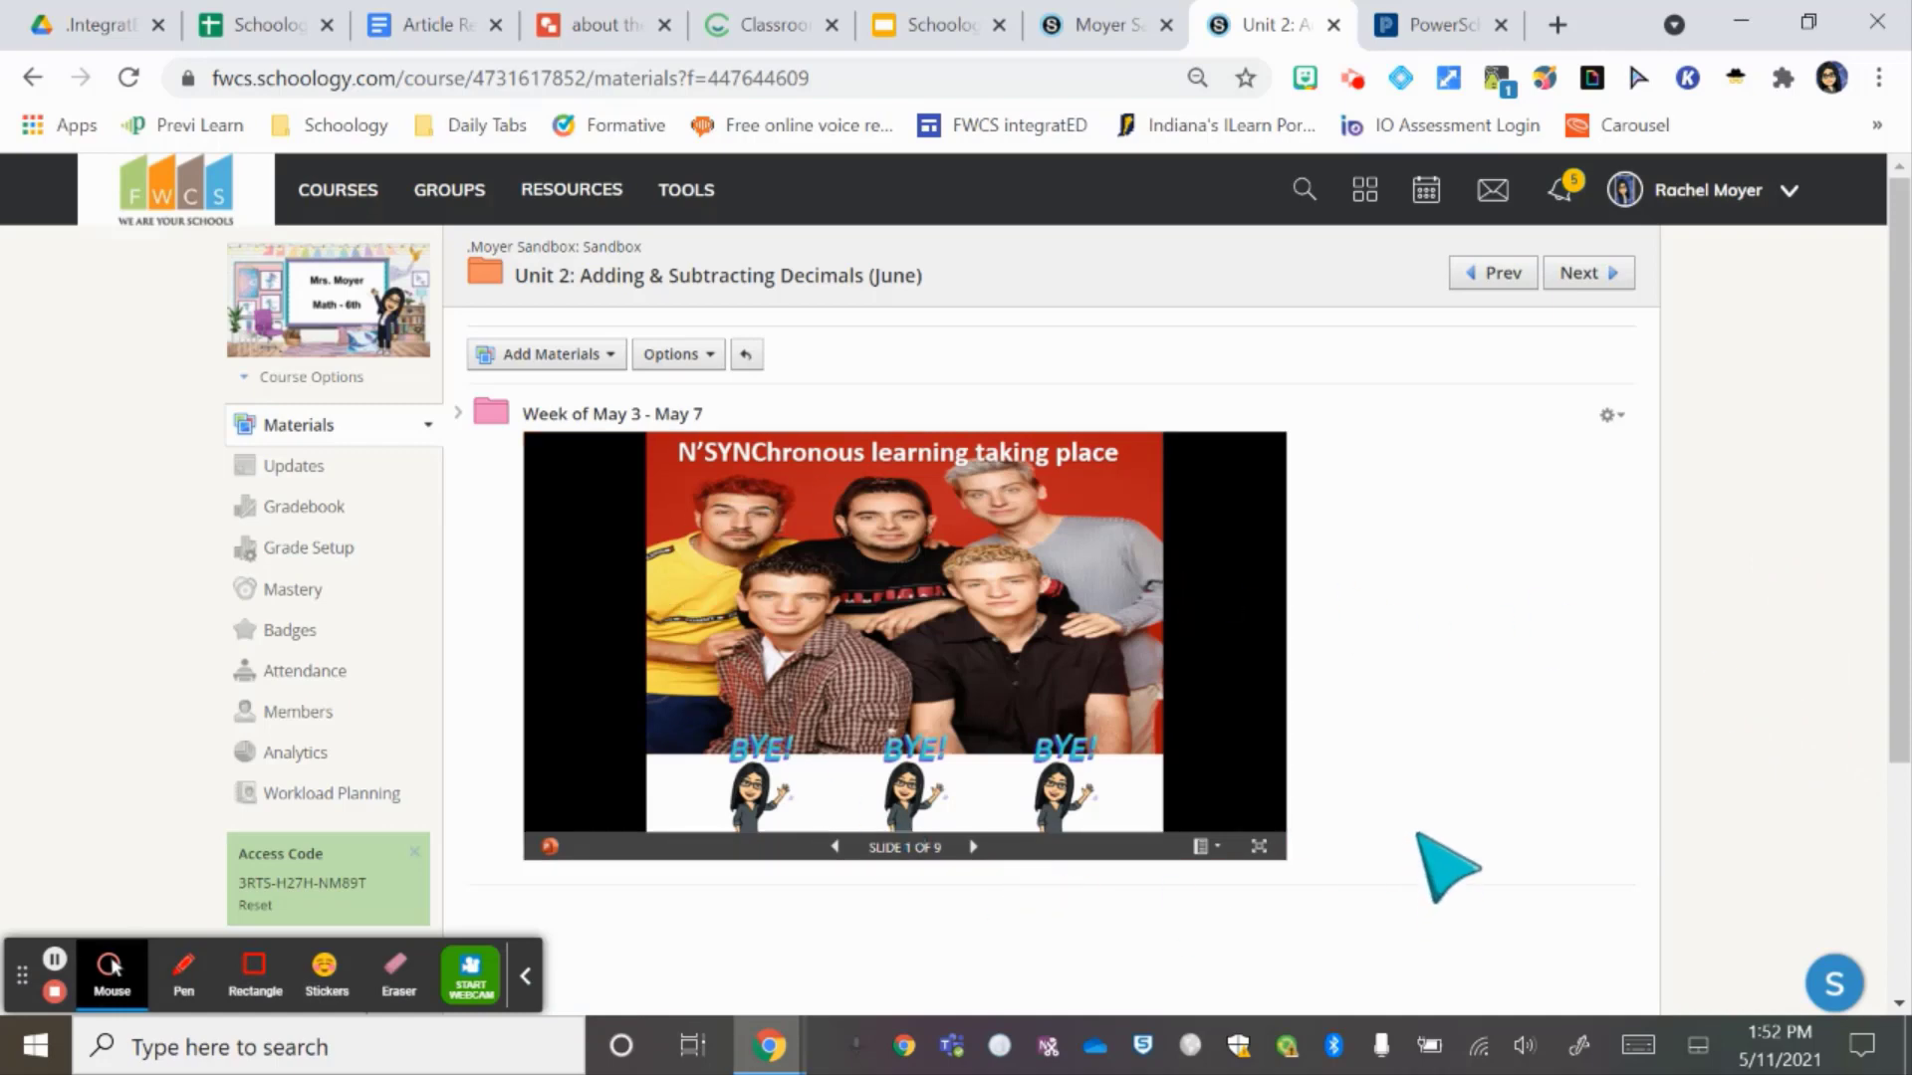
click(457, 413)
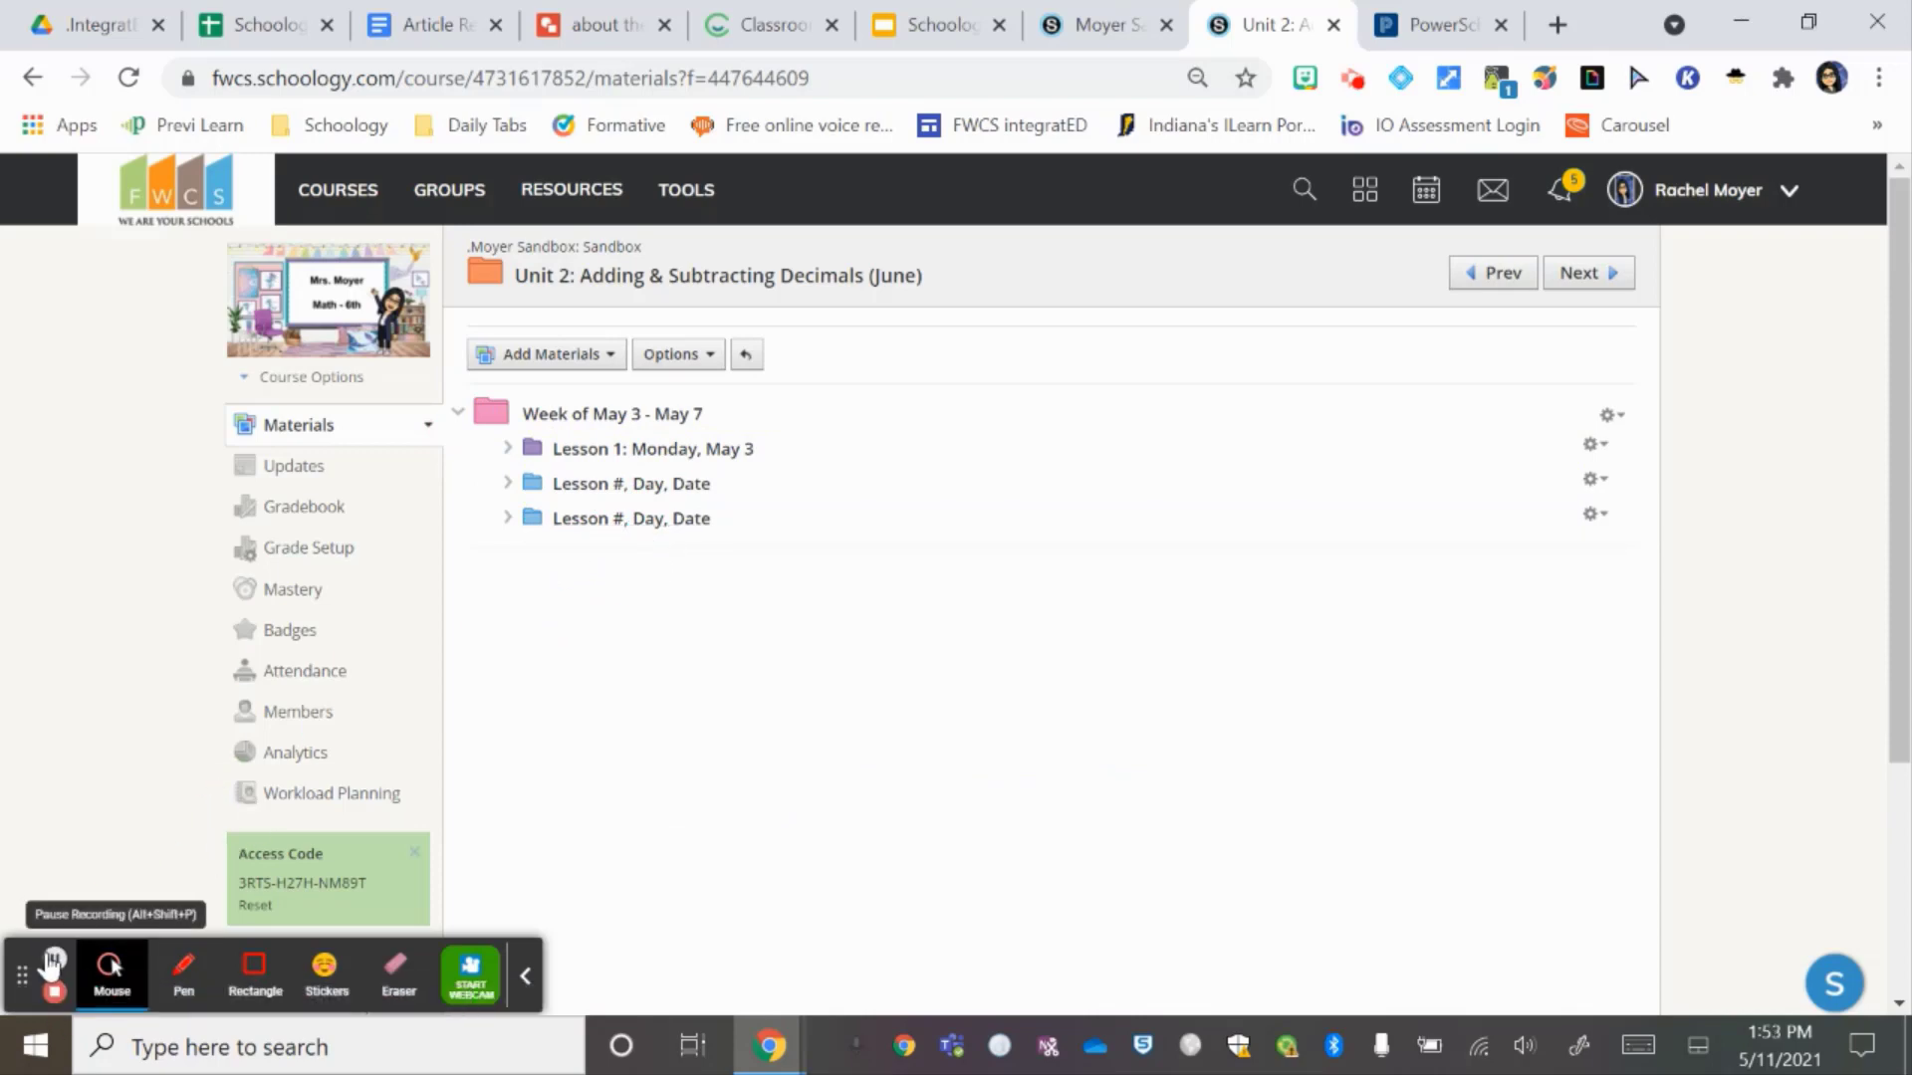
- In the Demo course, retitle the "*Daily Option* Unit 1: Unit Name (Dates Range)" folder as "Unit 1: My content (Aug)"
click(1100, 26)
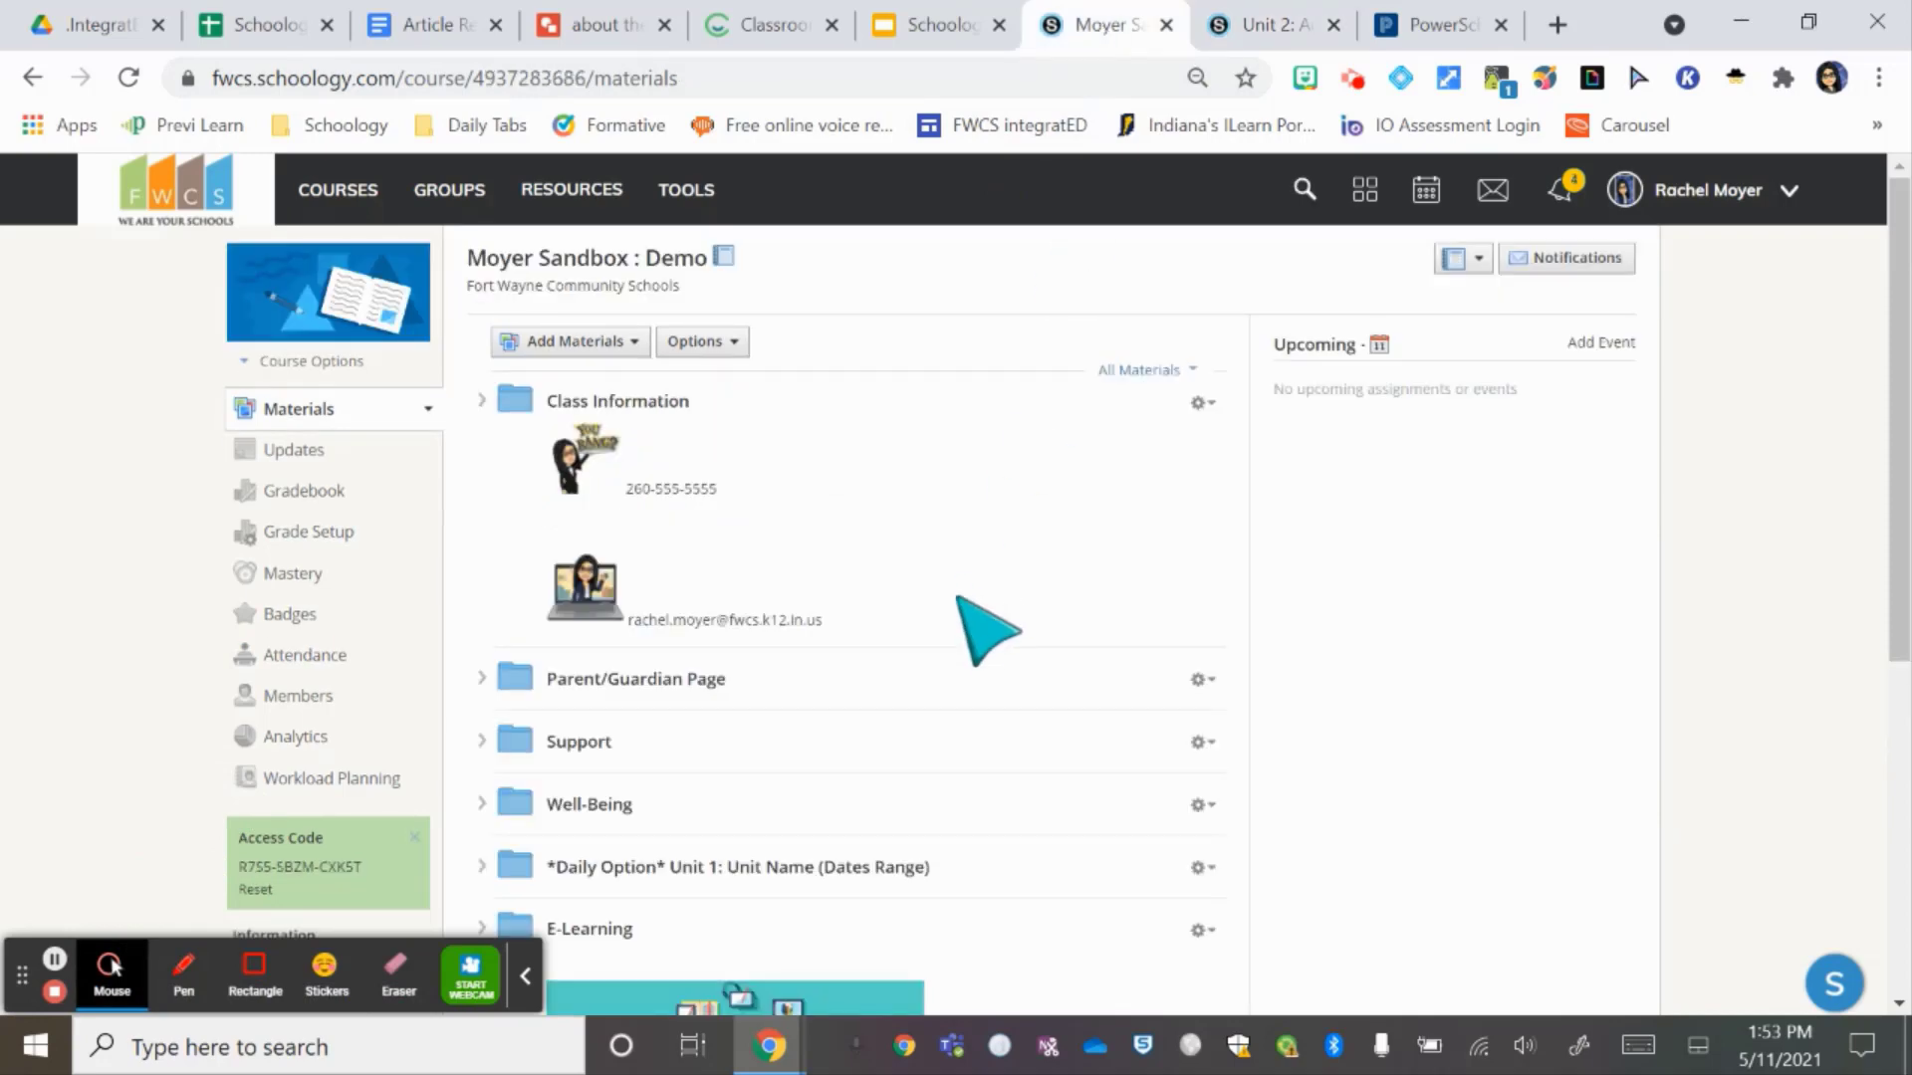
scroll(985, 619, down, 3)
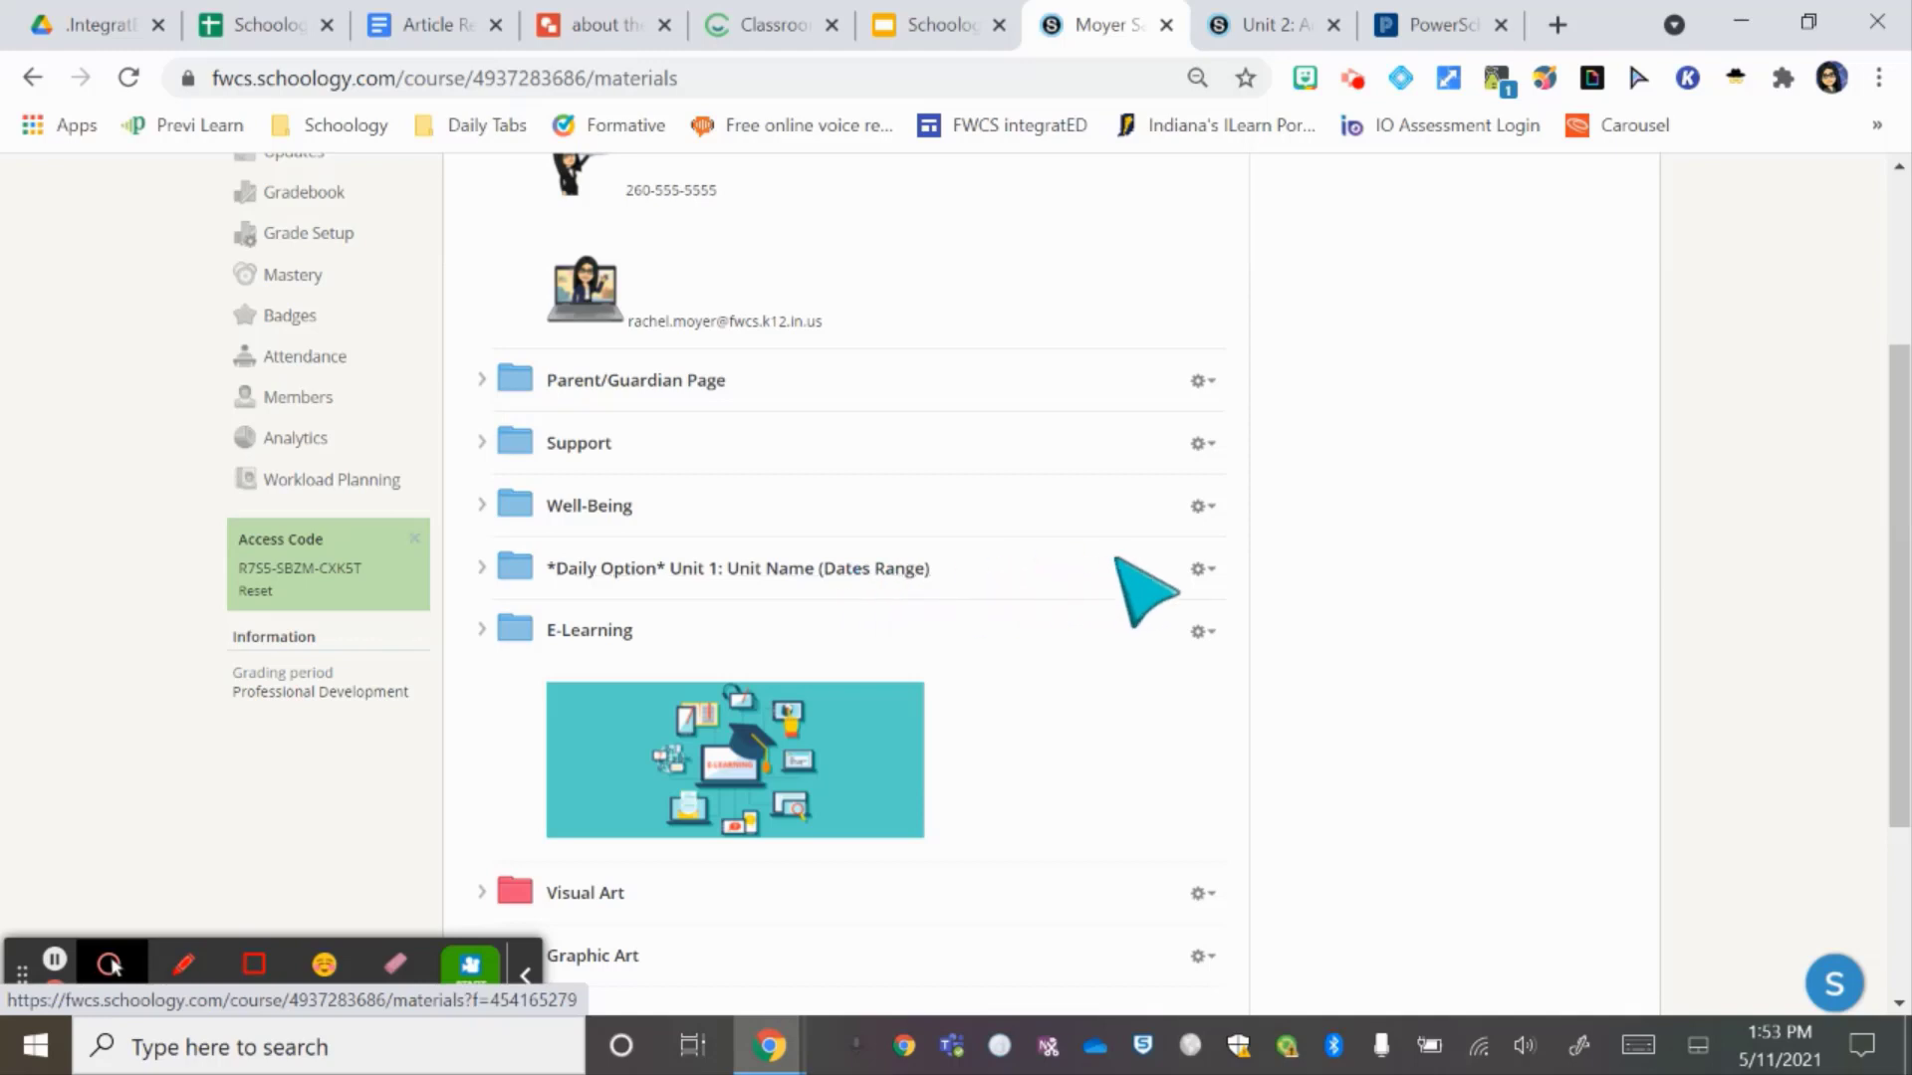
click(1203, 572)
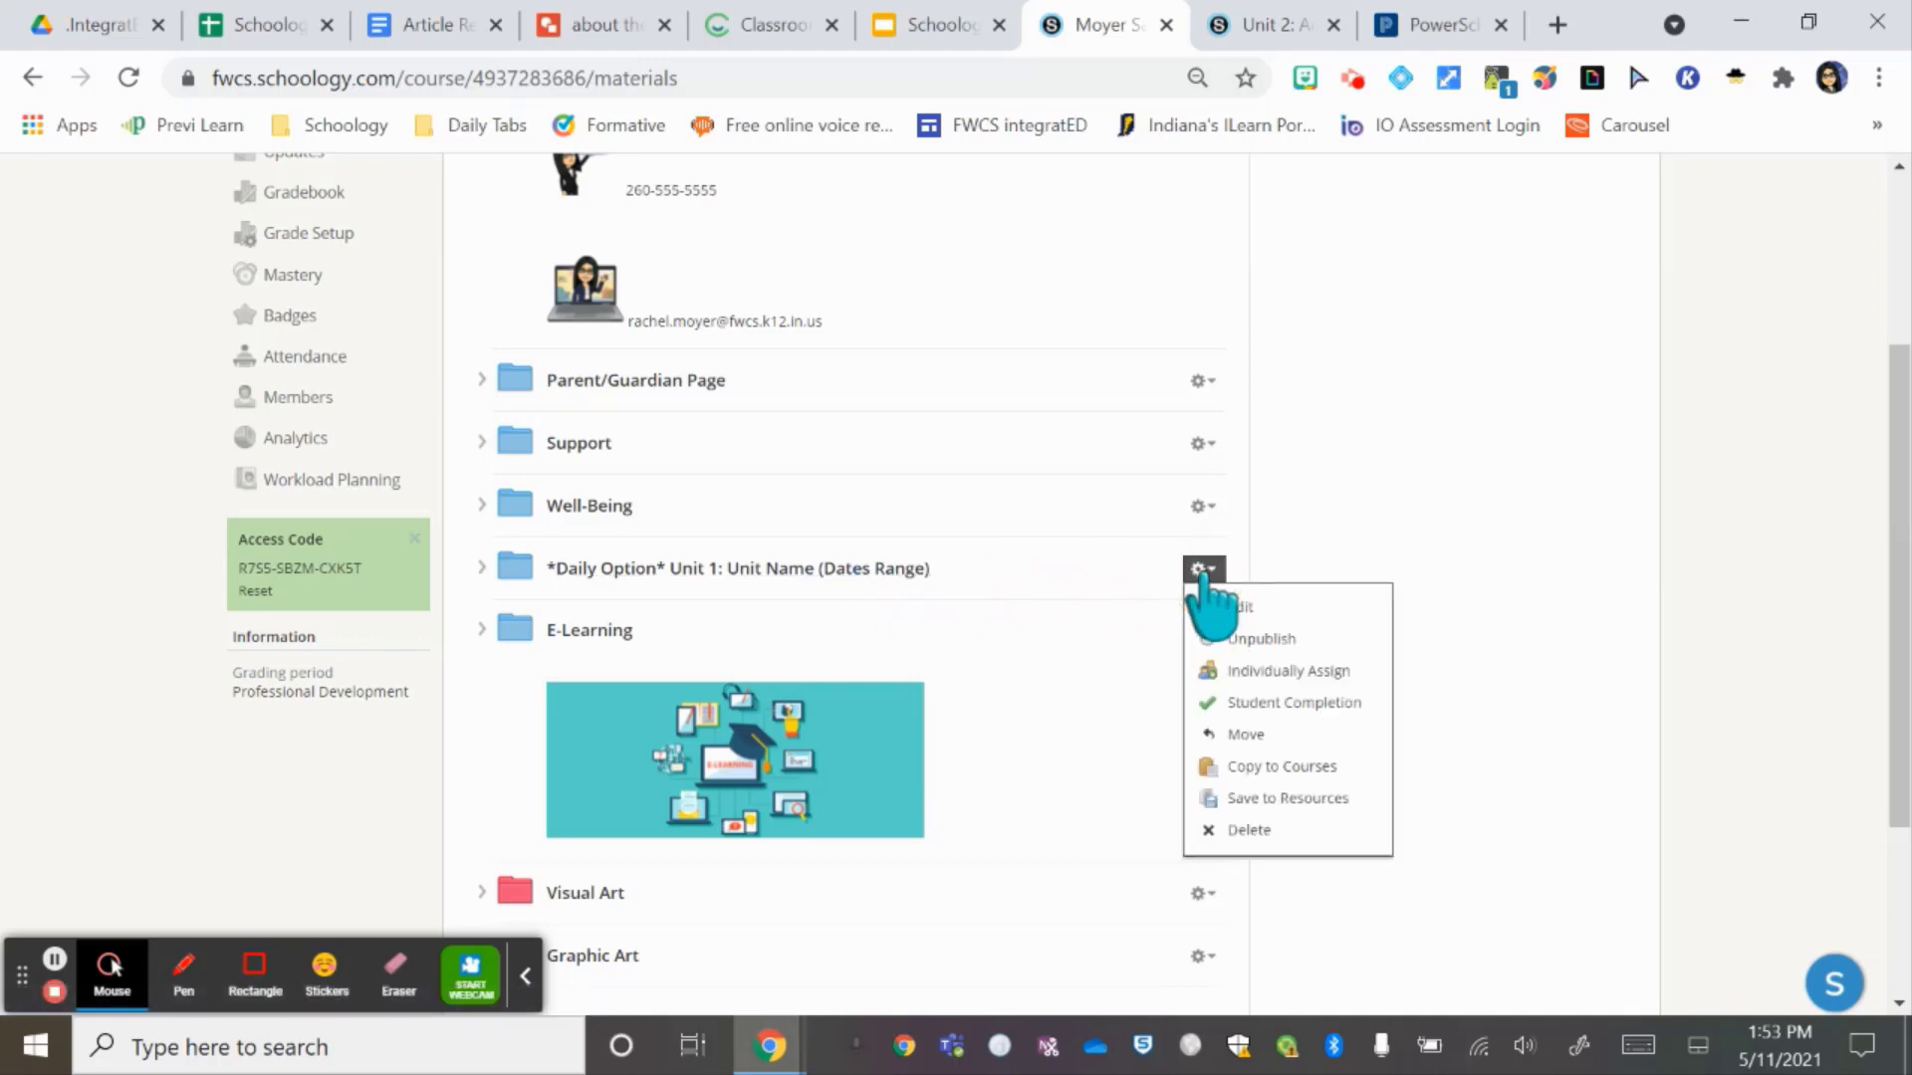
click(1295, 610)
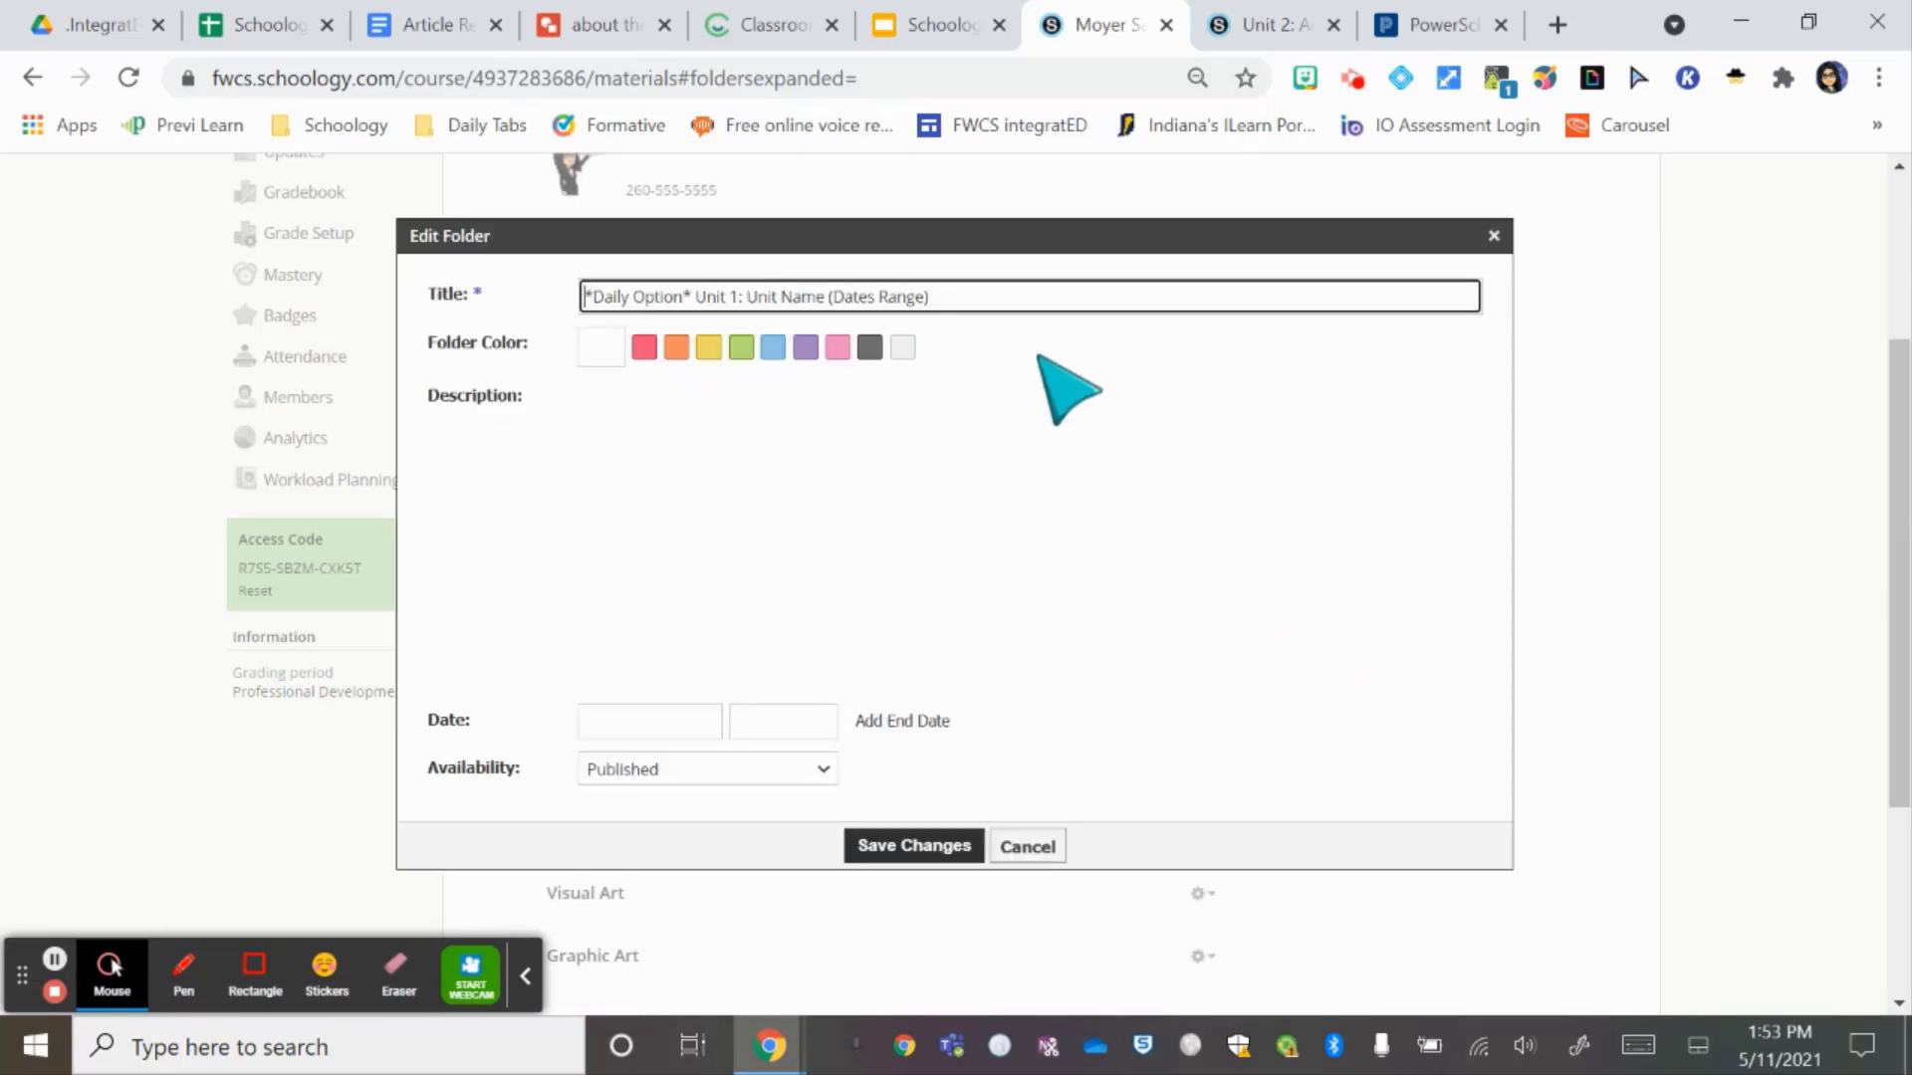
drag(998, 298, 553, 297)
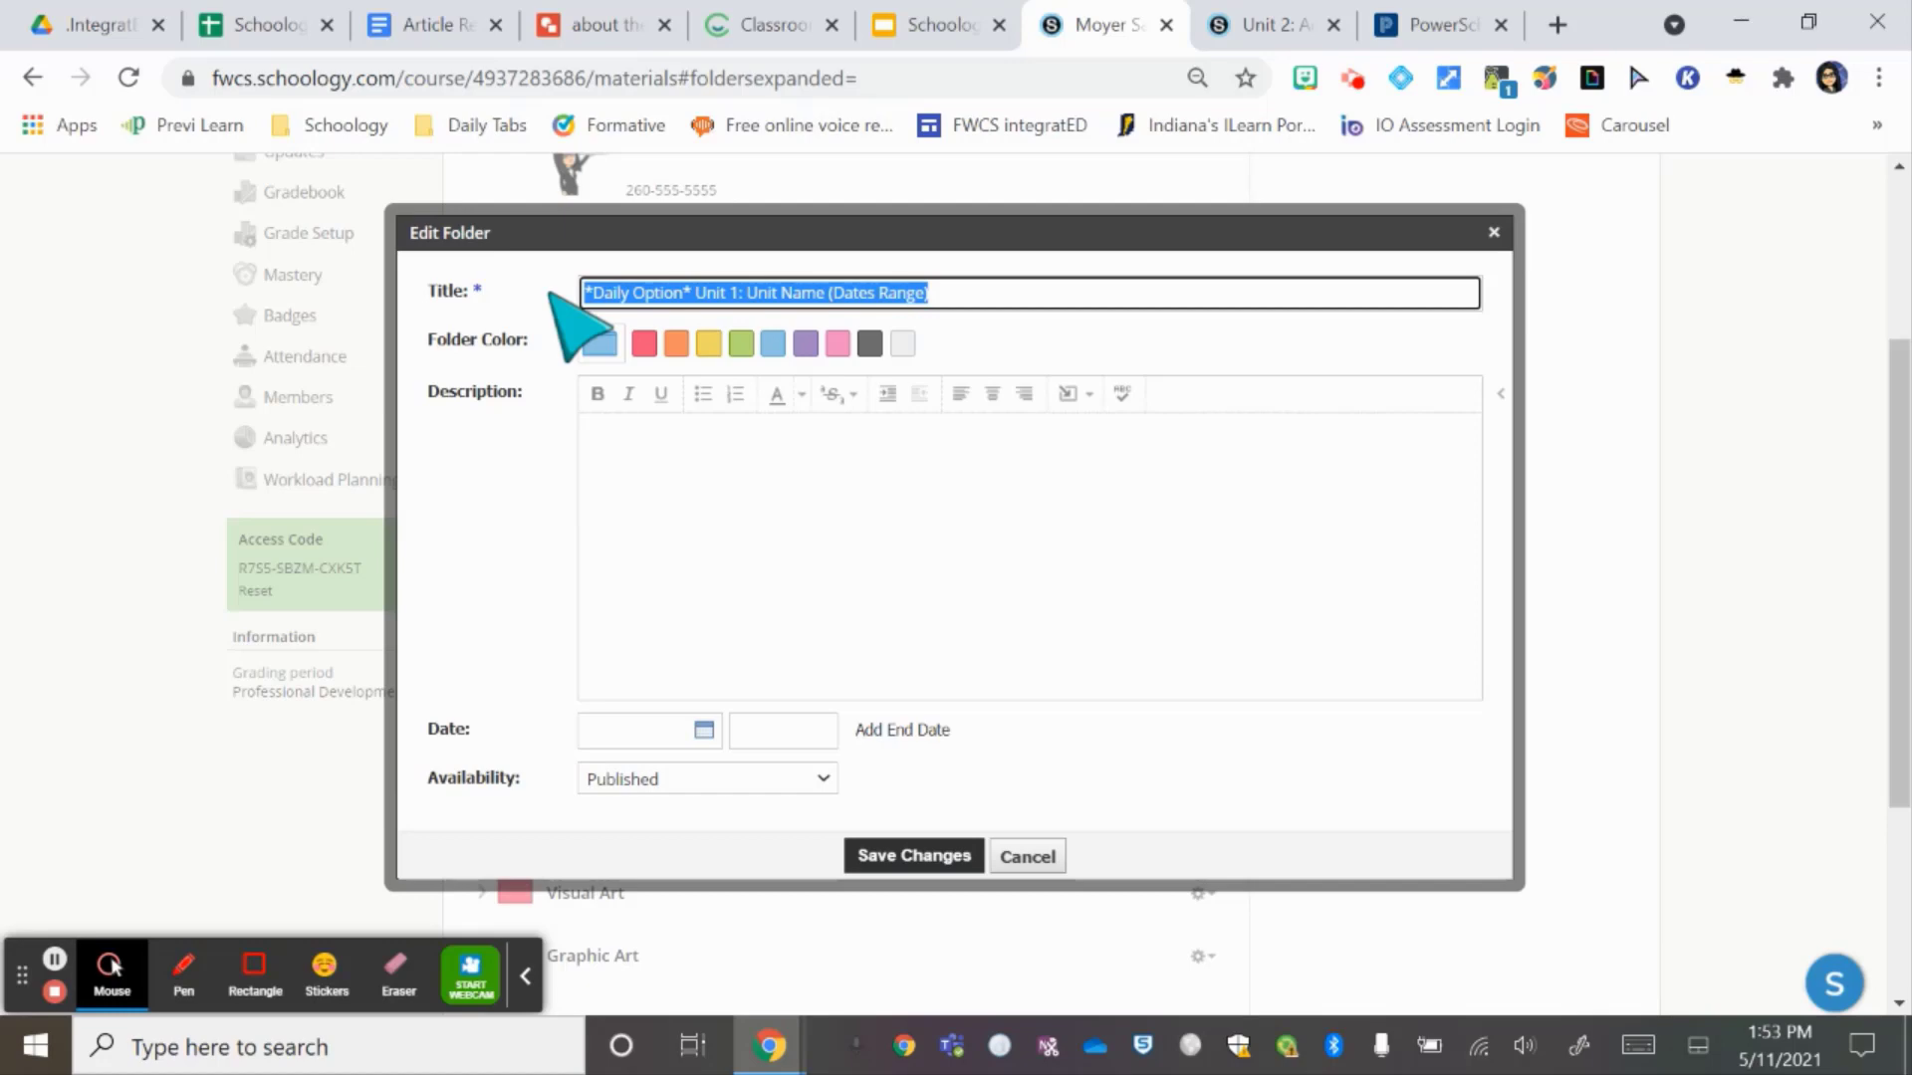
text(Unit 1:)
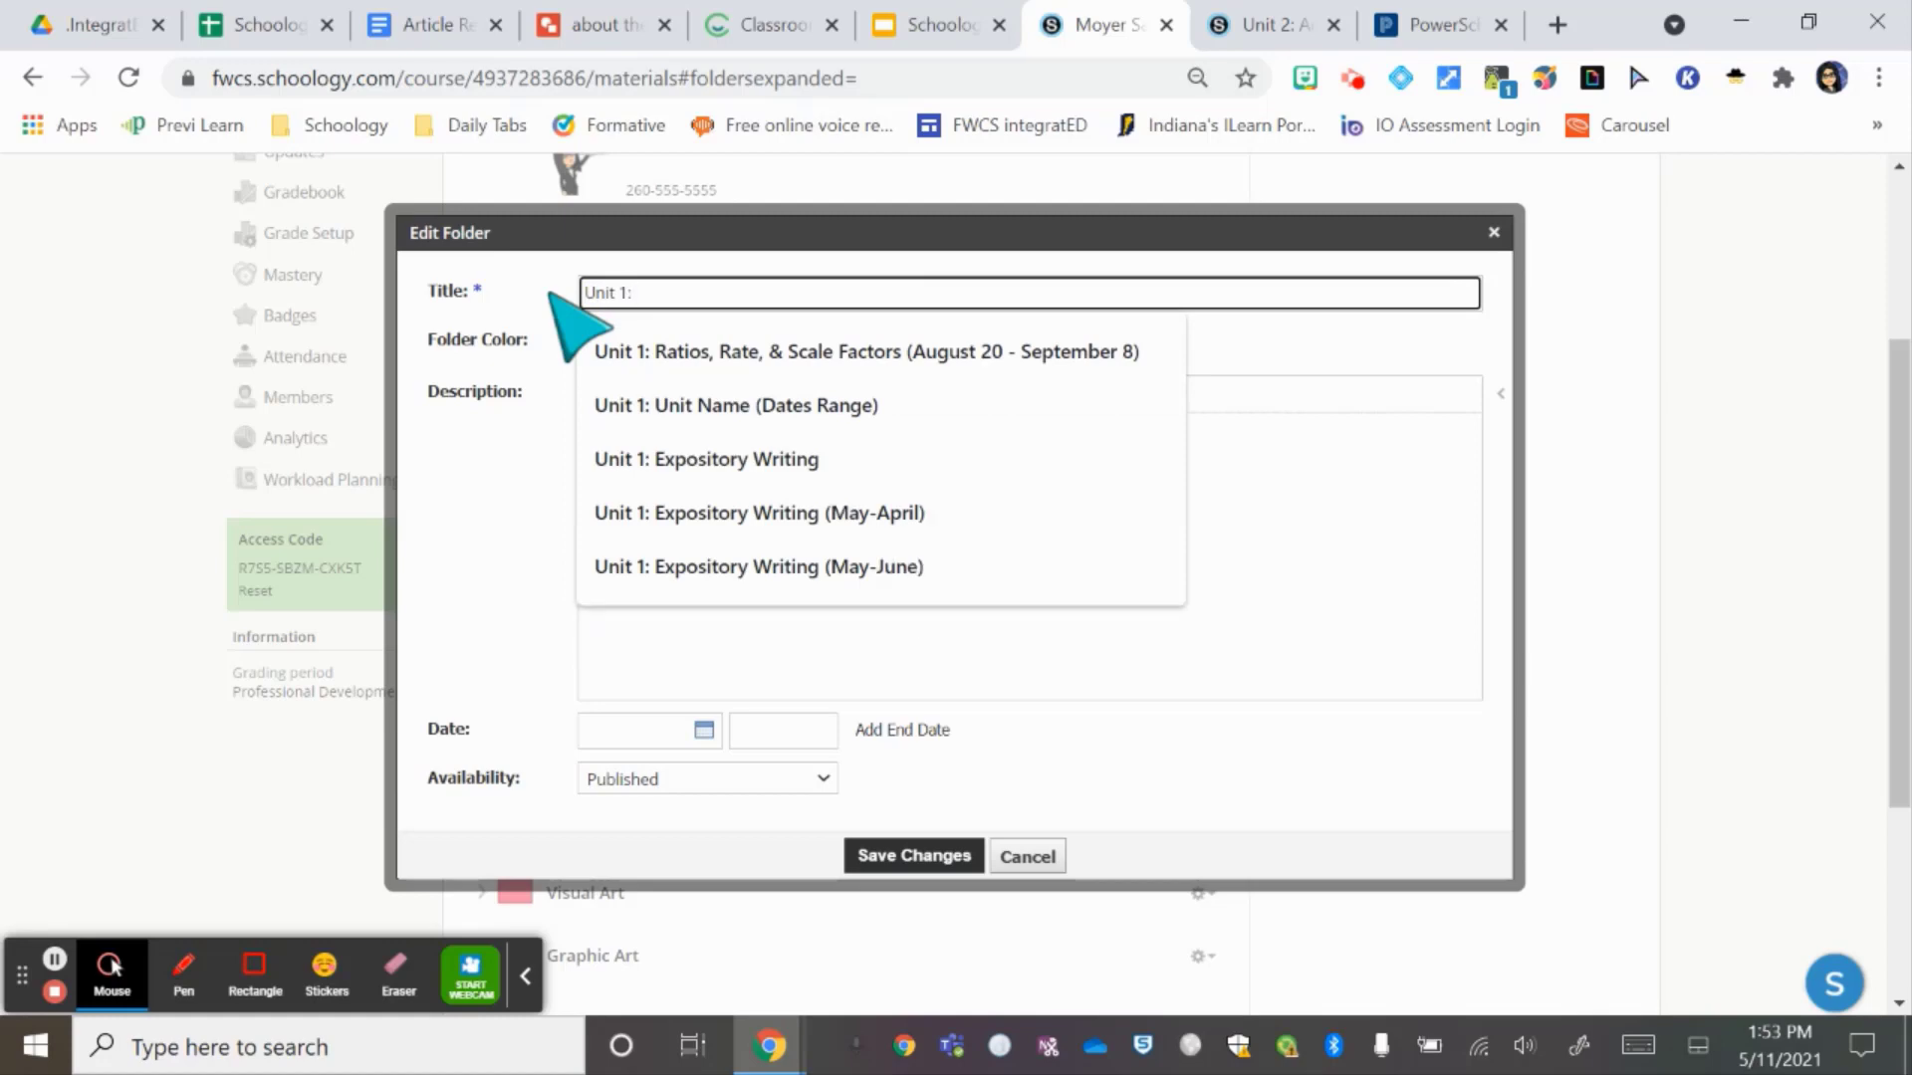
text( My content)
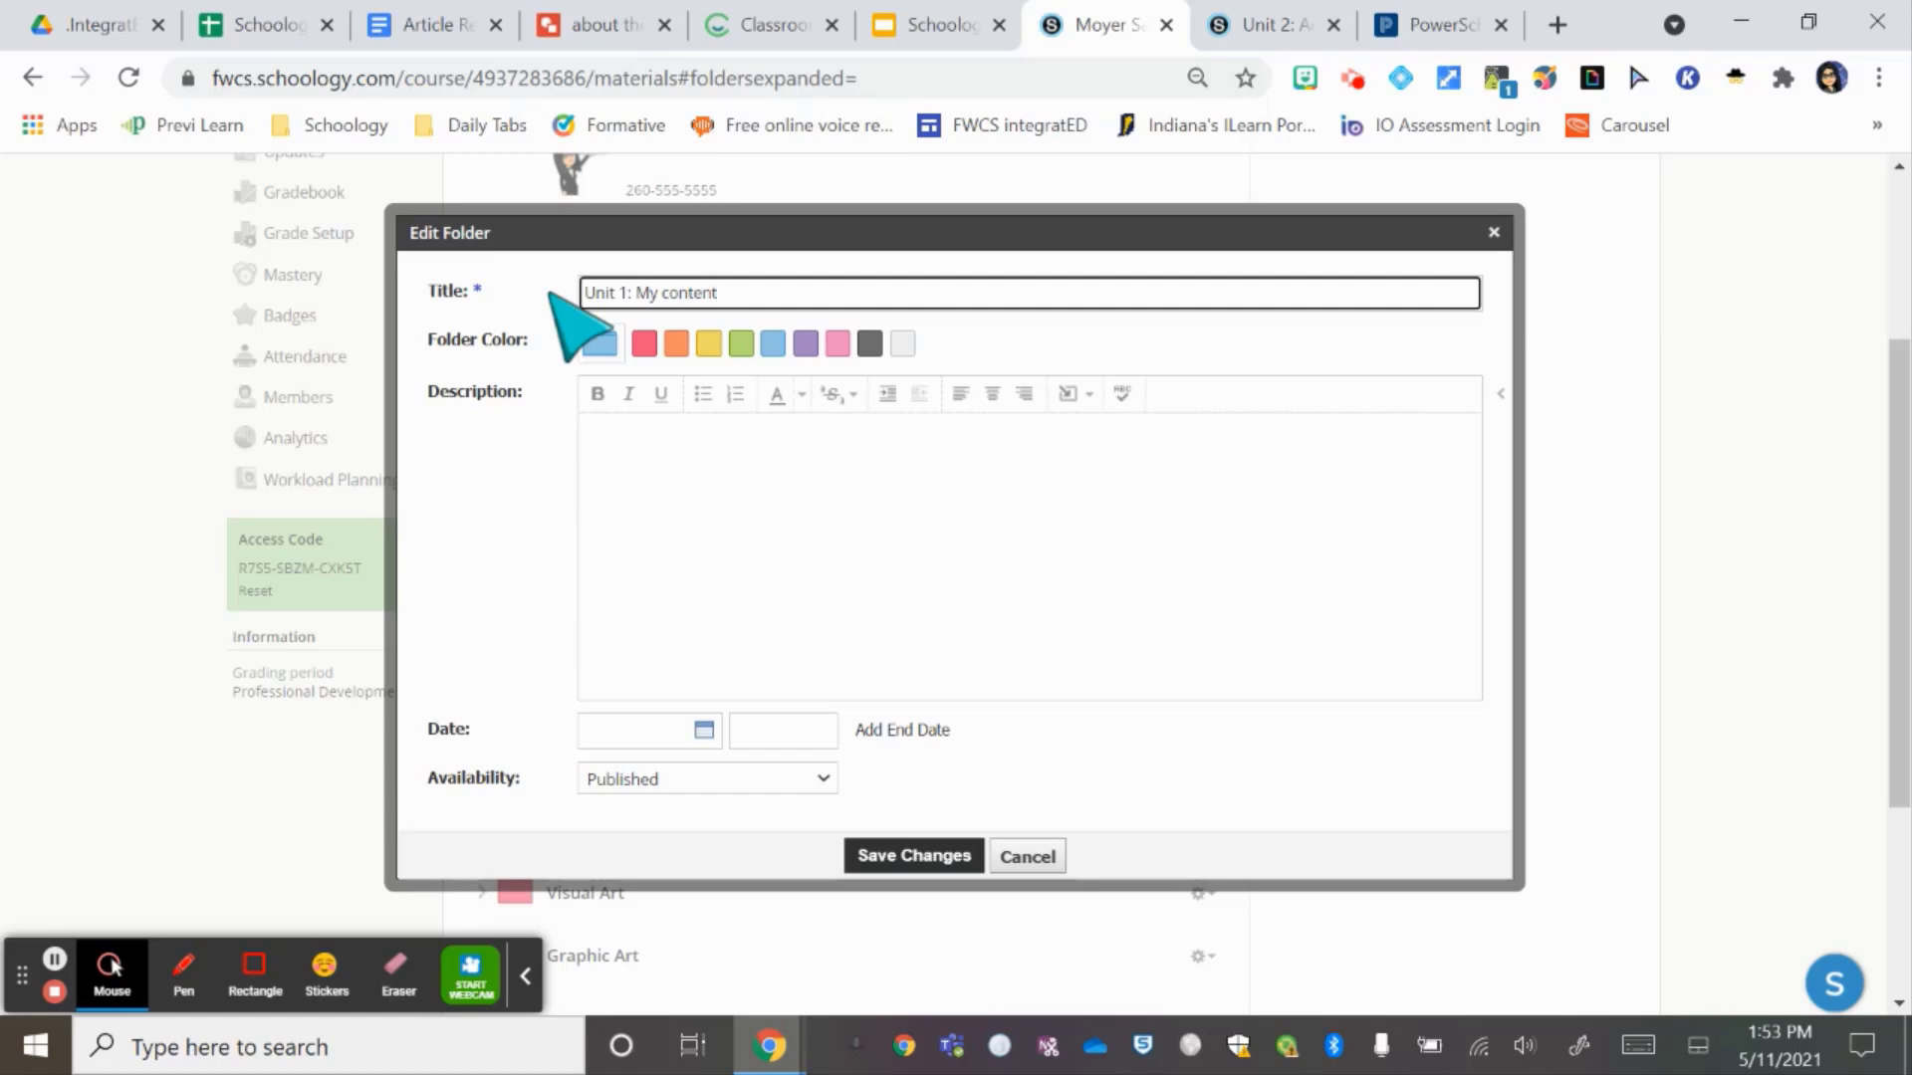
text( ()
text(Aug)
text(-)
text(S)
key(BackSpace)
key(BackSpace)
text())
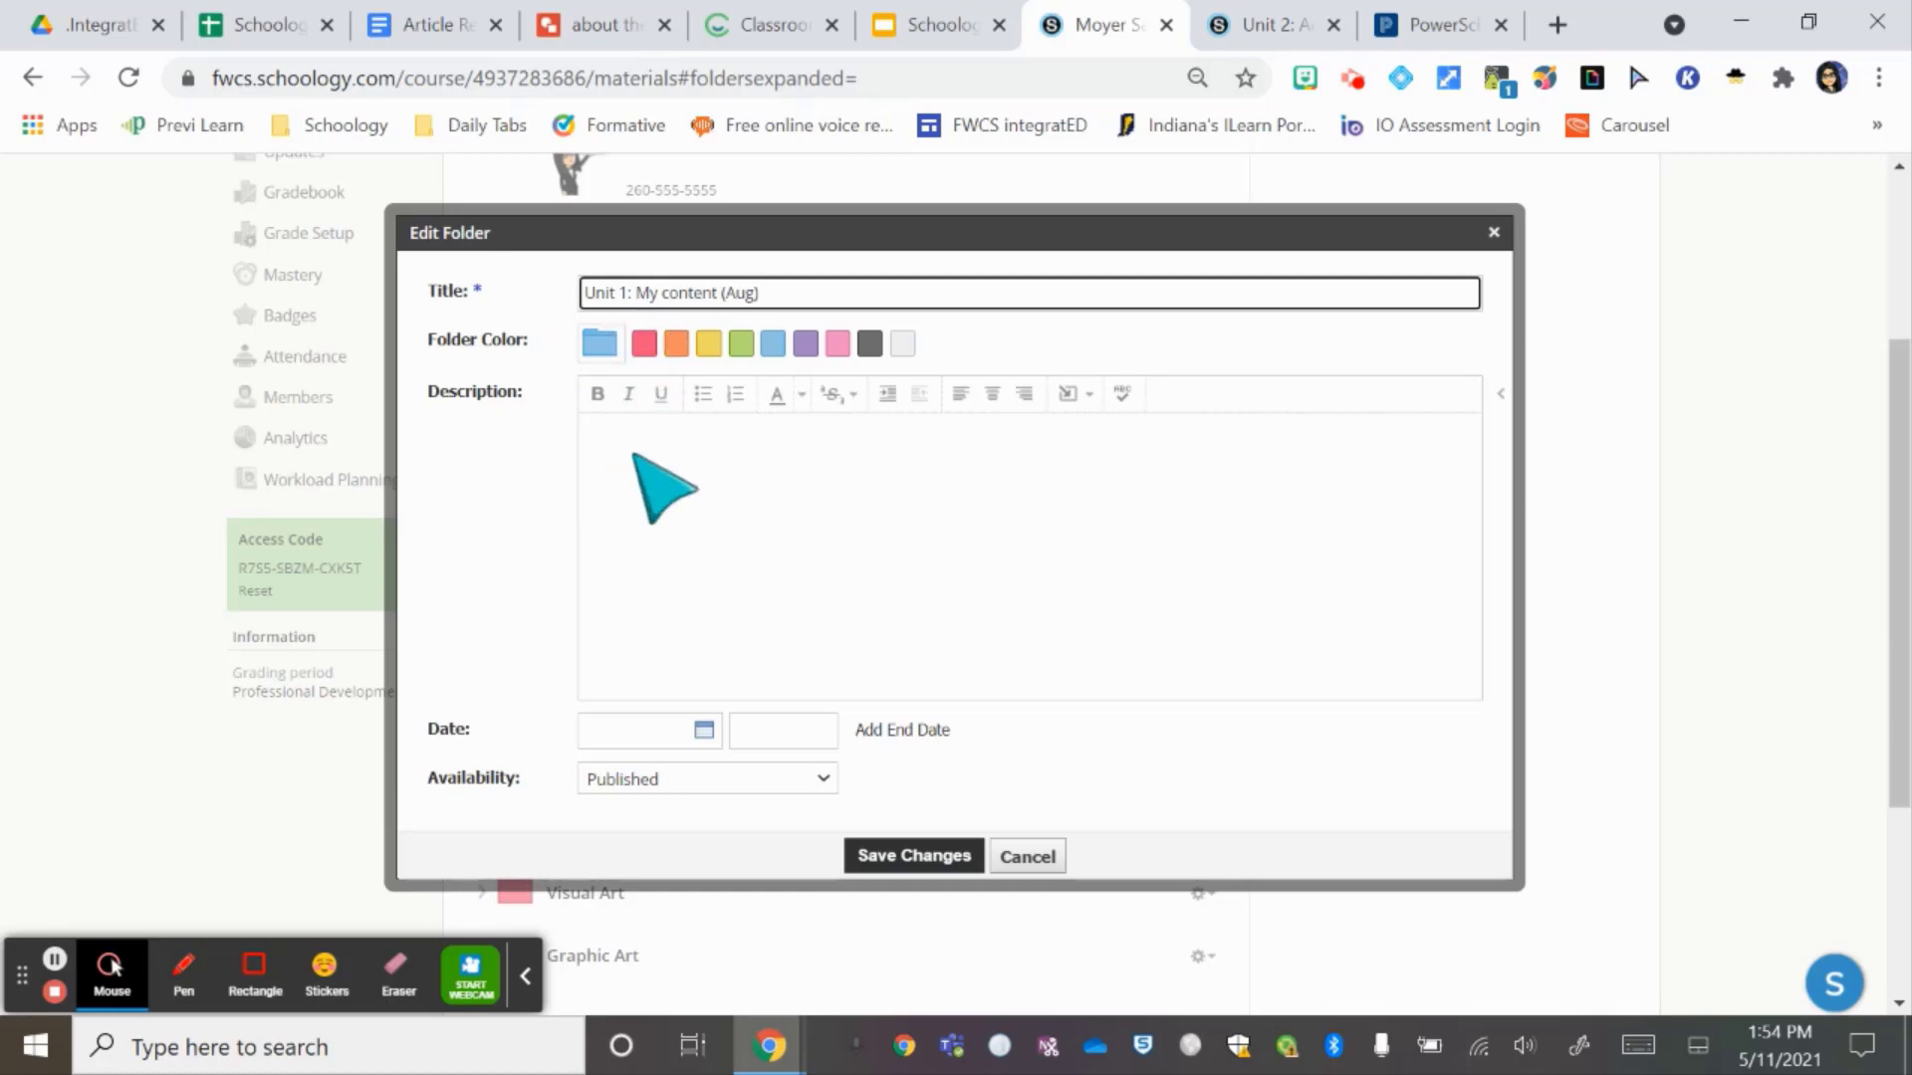
- Insert the "Unit 1" image from the Downloads folder into the folder's description
click(725, 451)
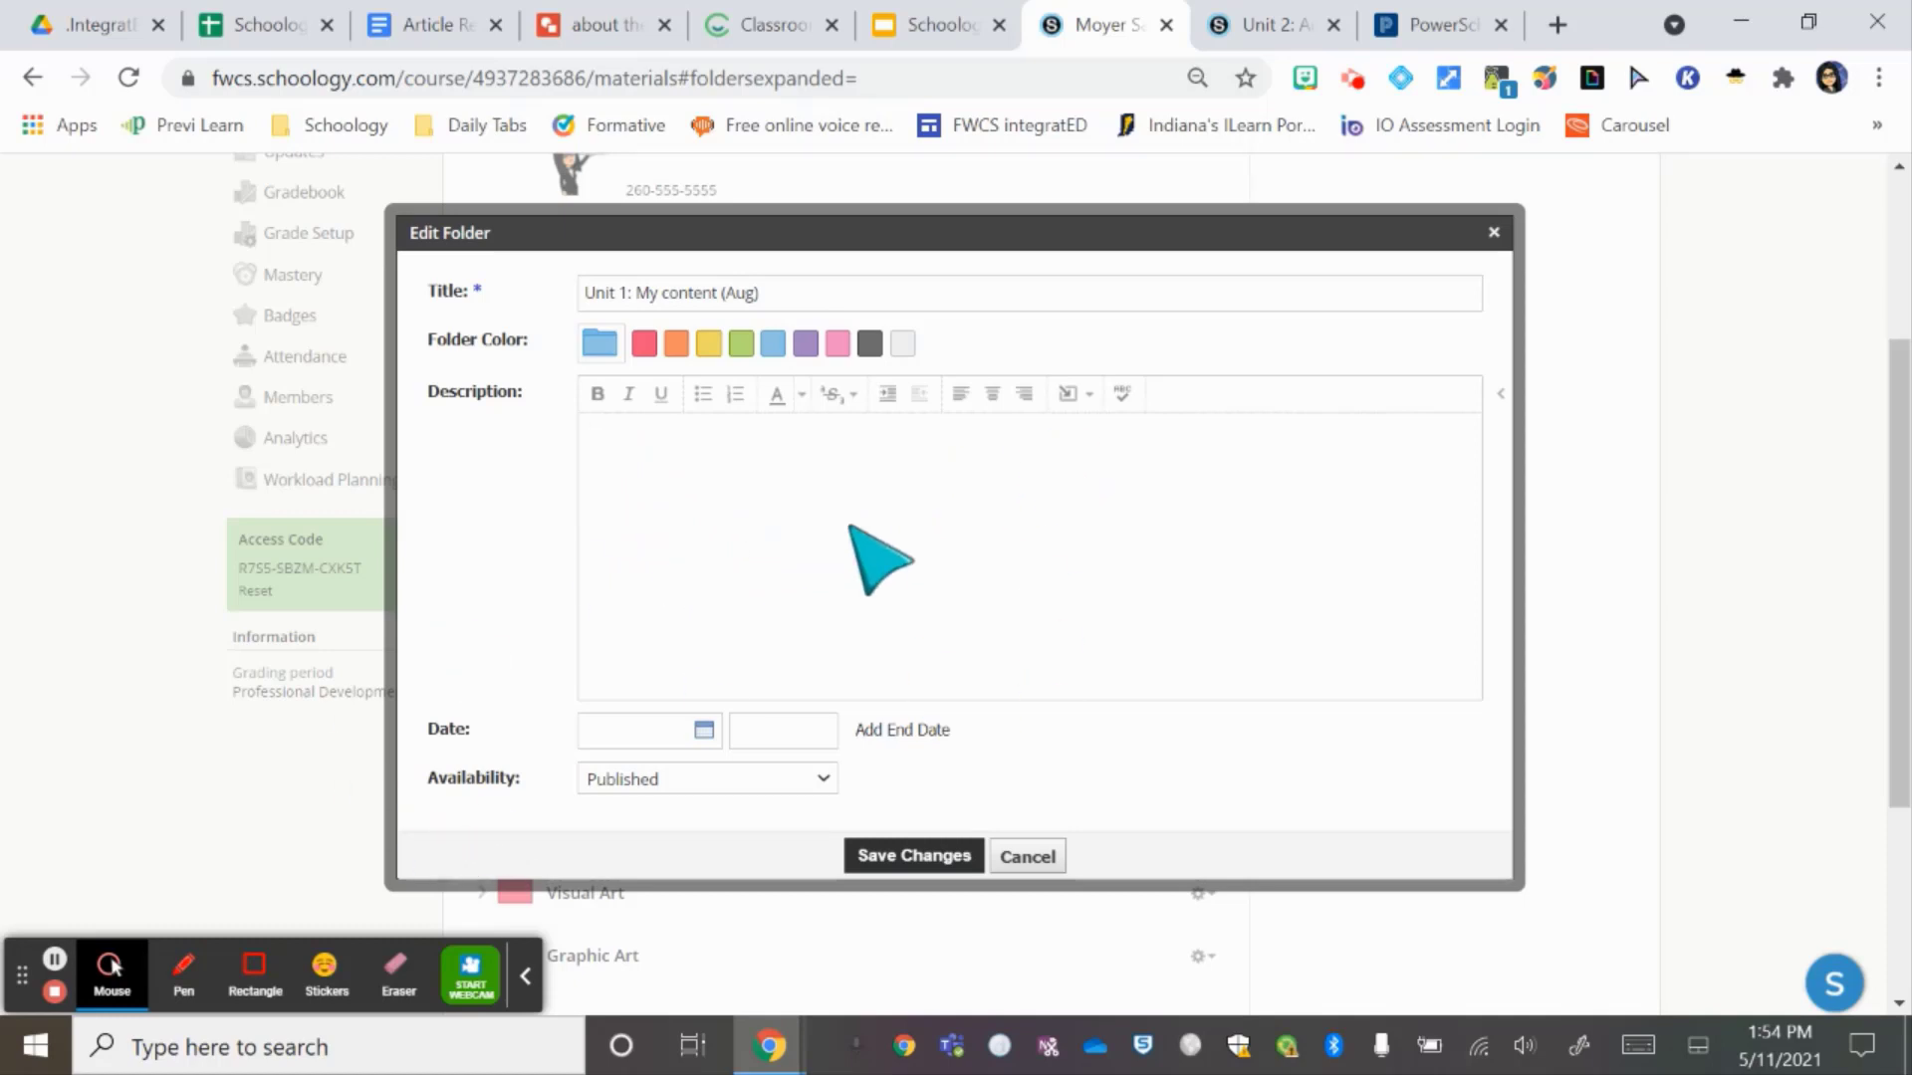
click(1074, 398)
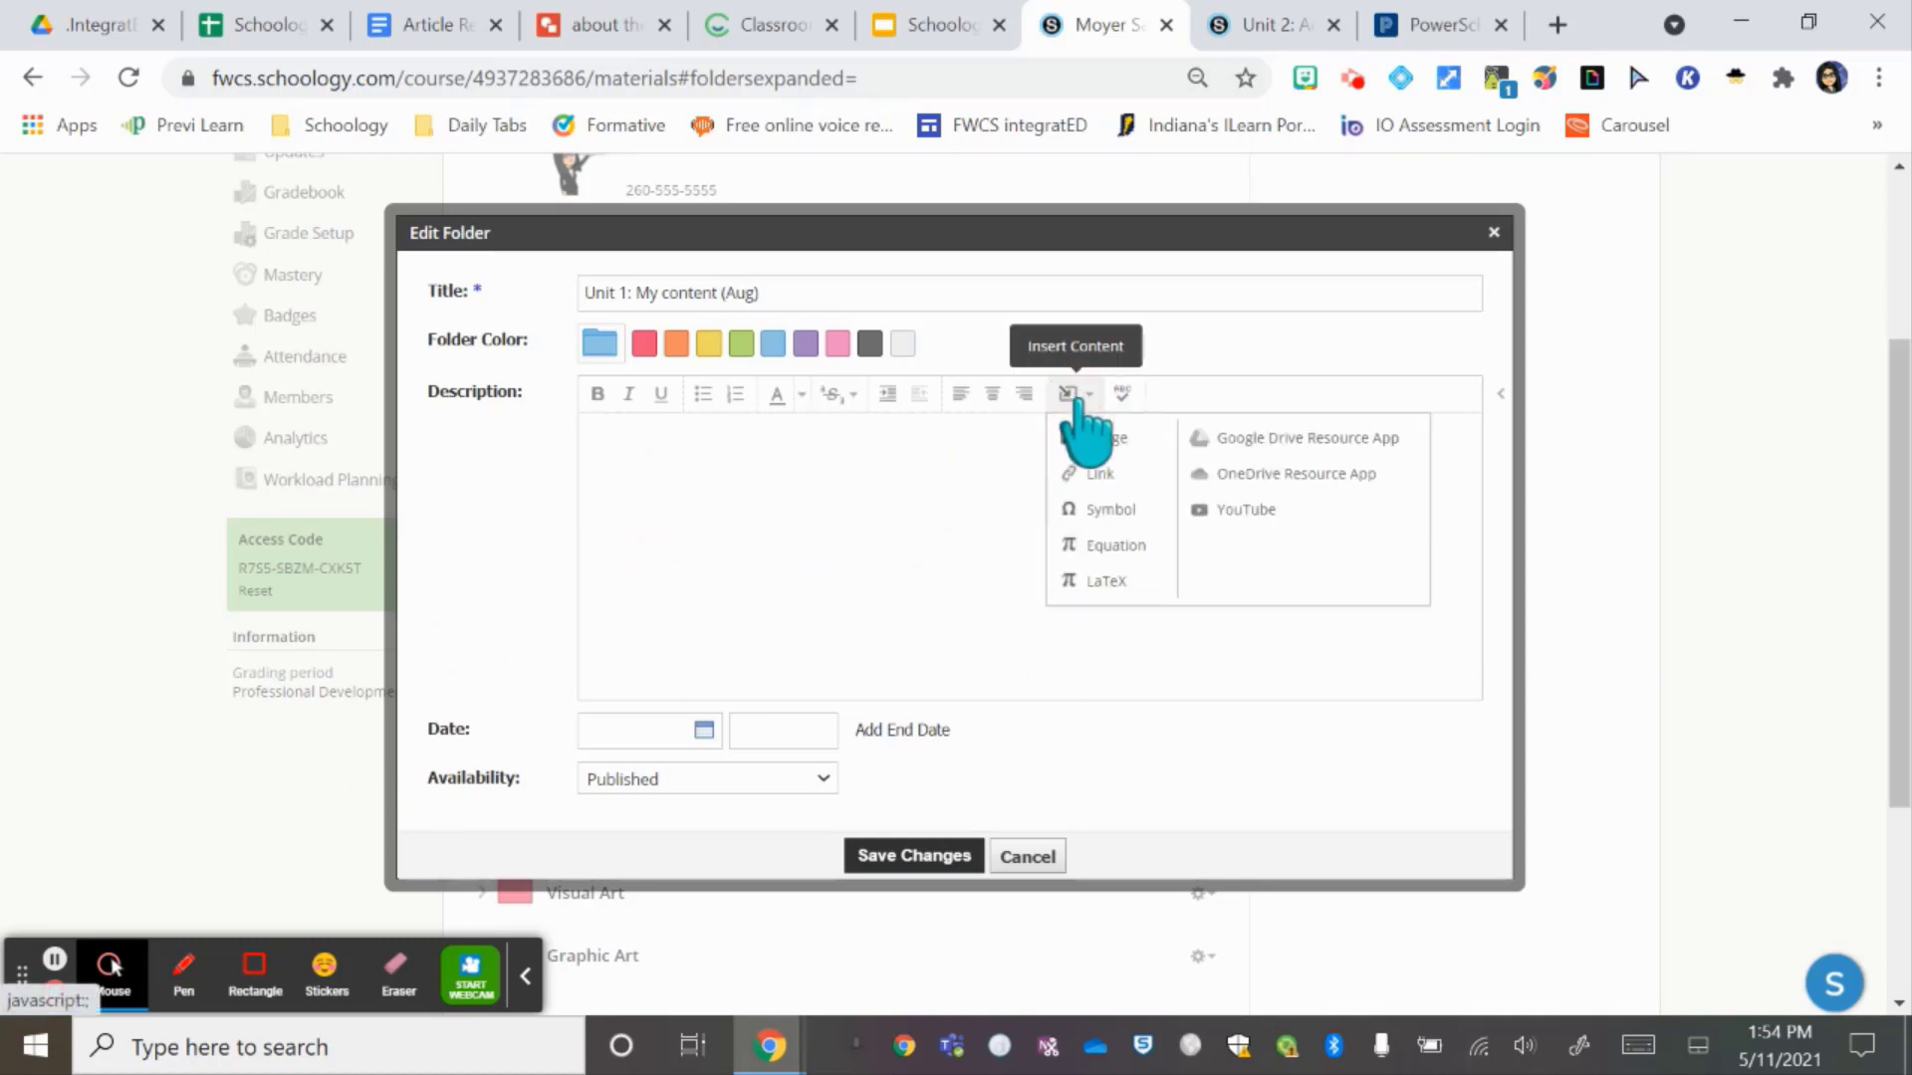
click(1121, 441)
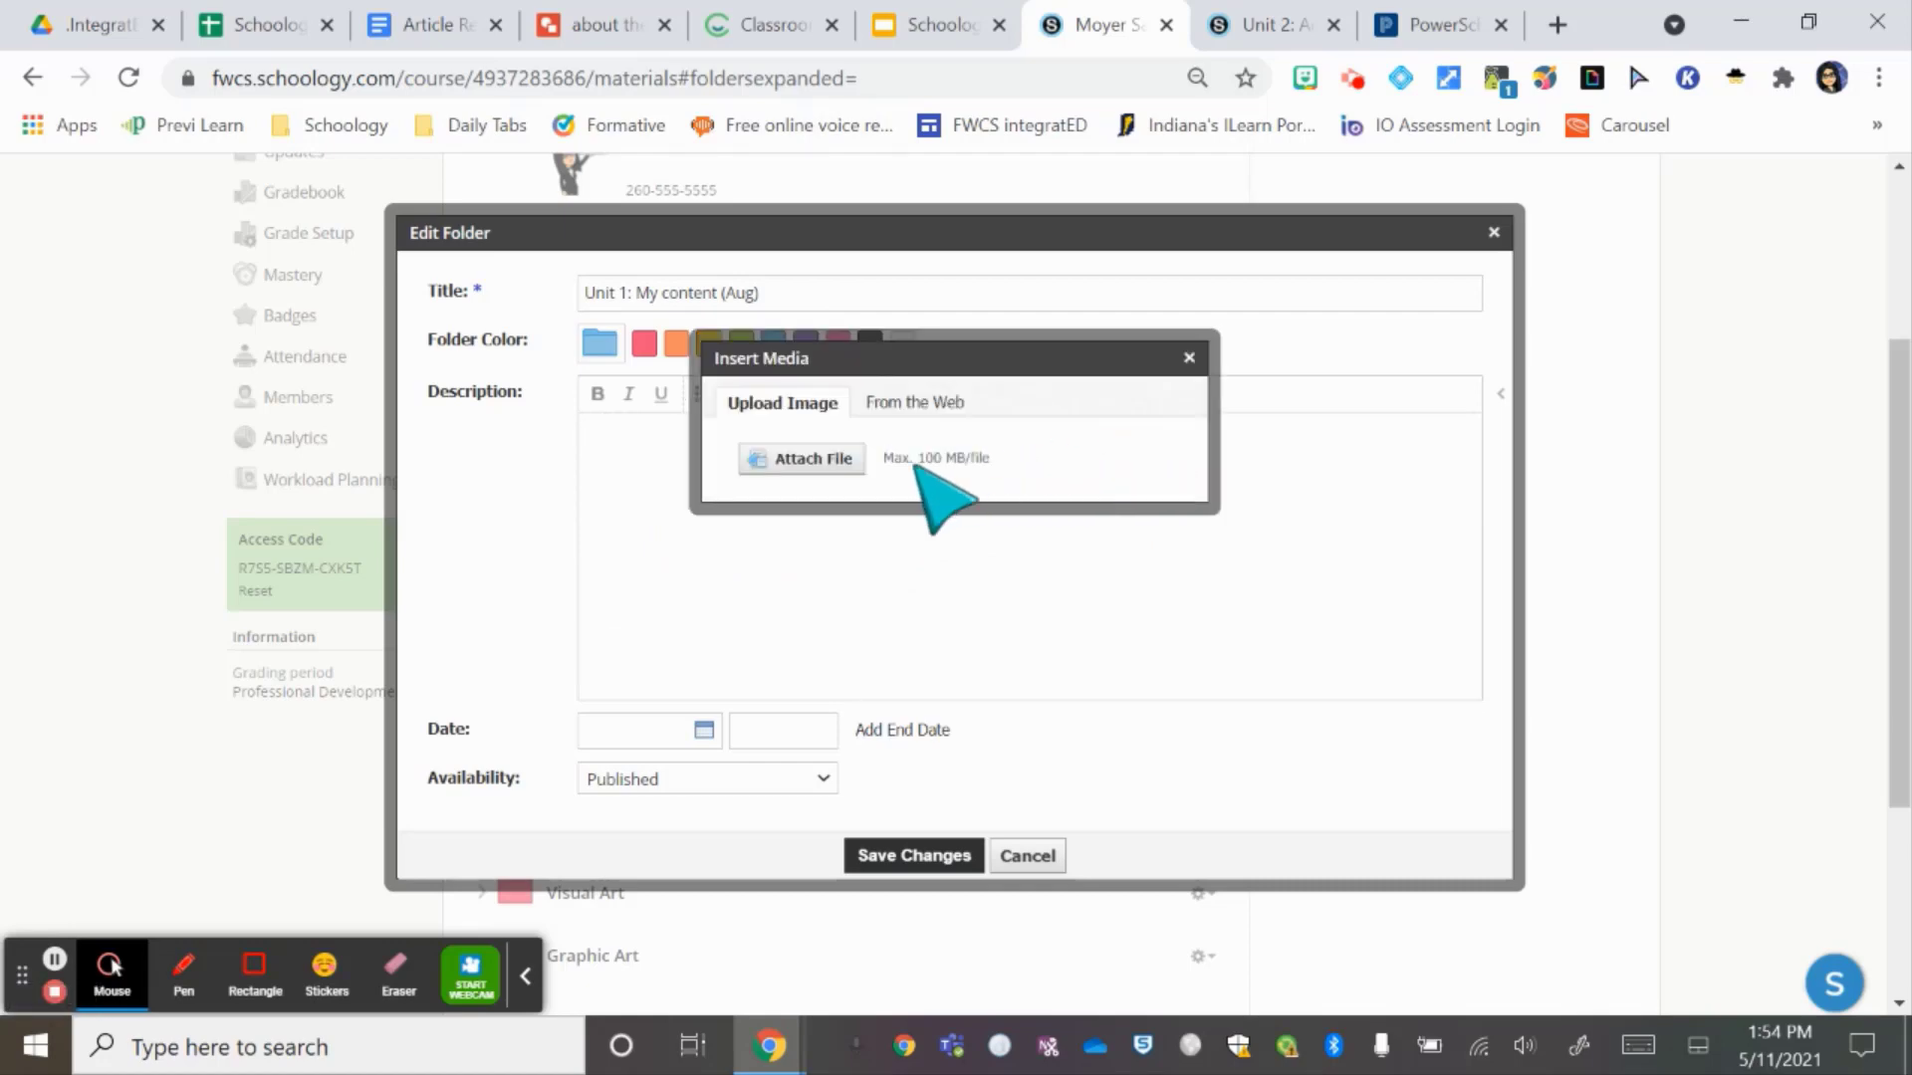
click(842, 473)
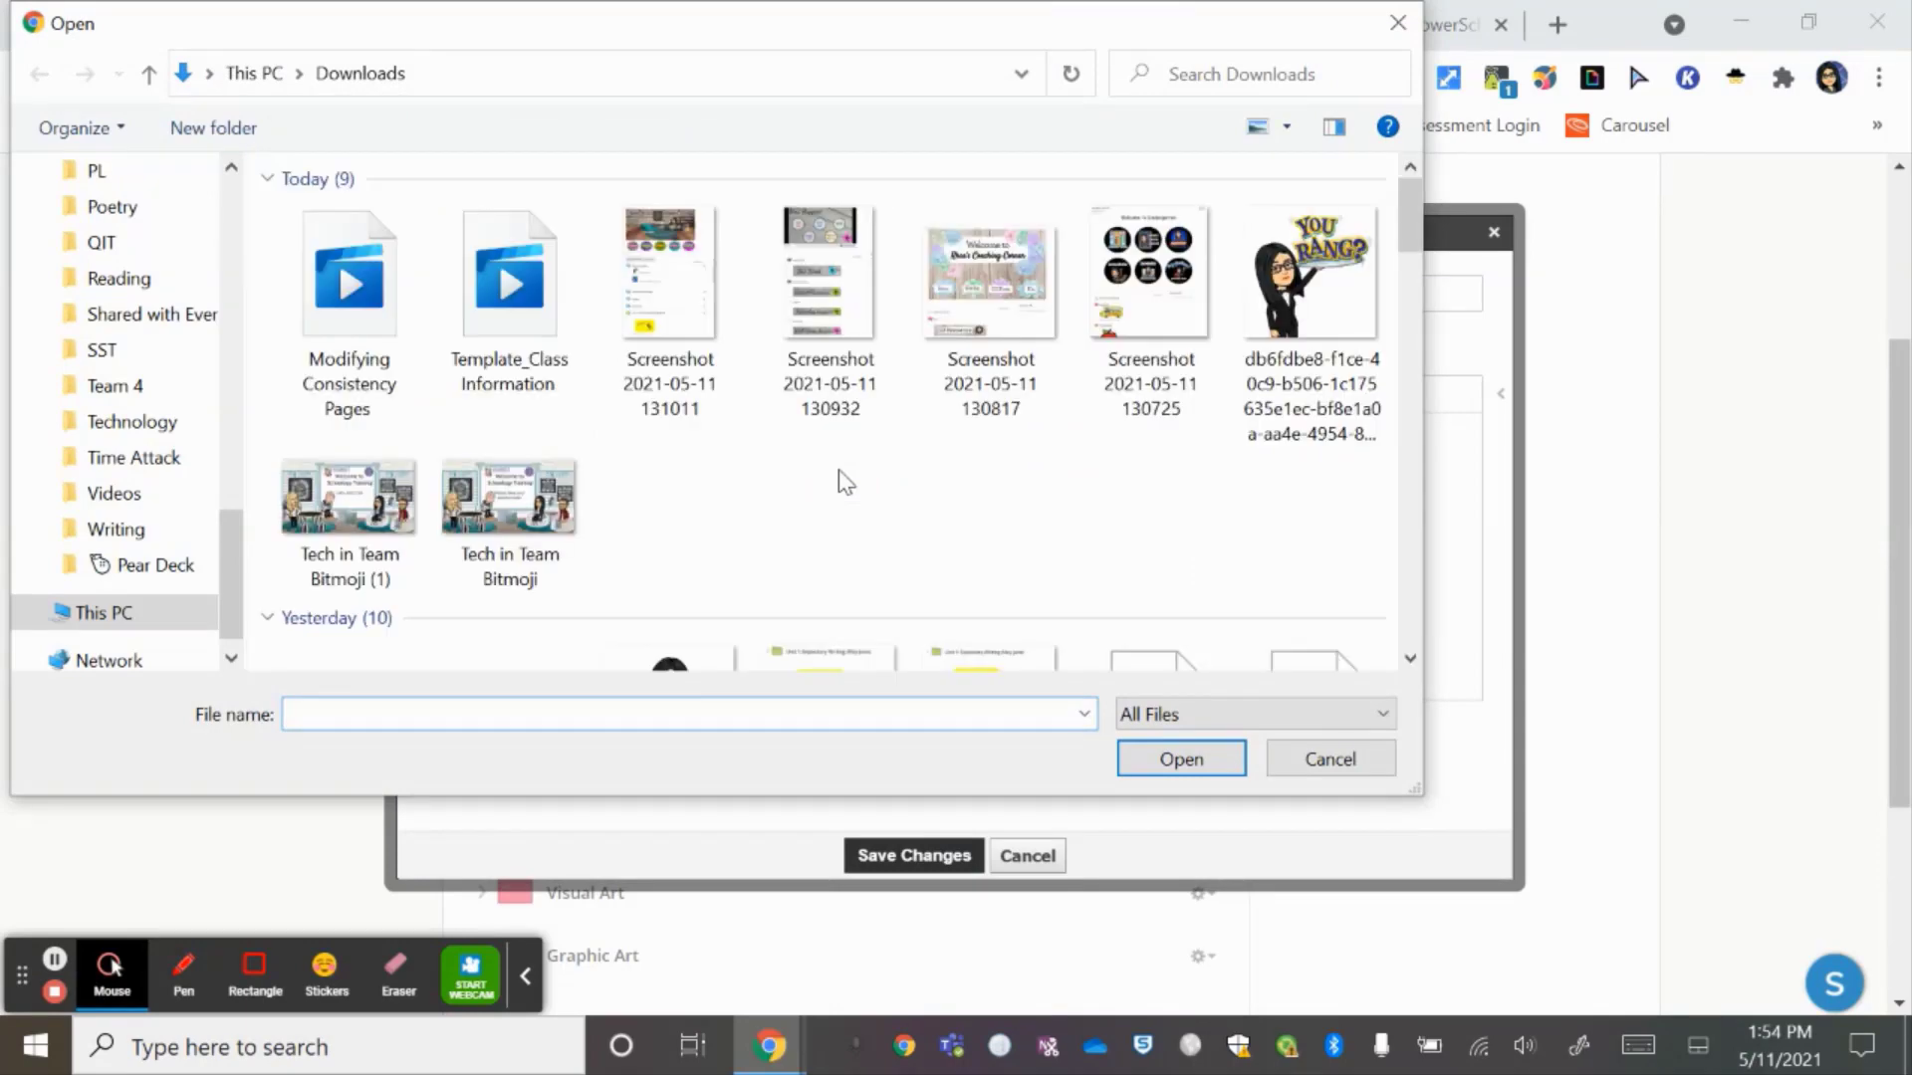
scroll(844, 481, down, 5)
scroll(844, 481, down, 5)
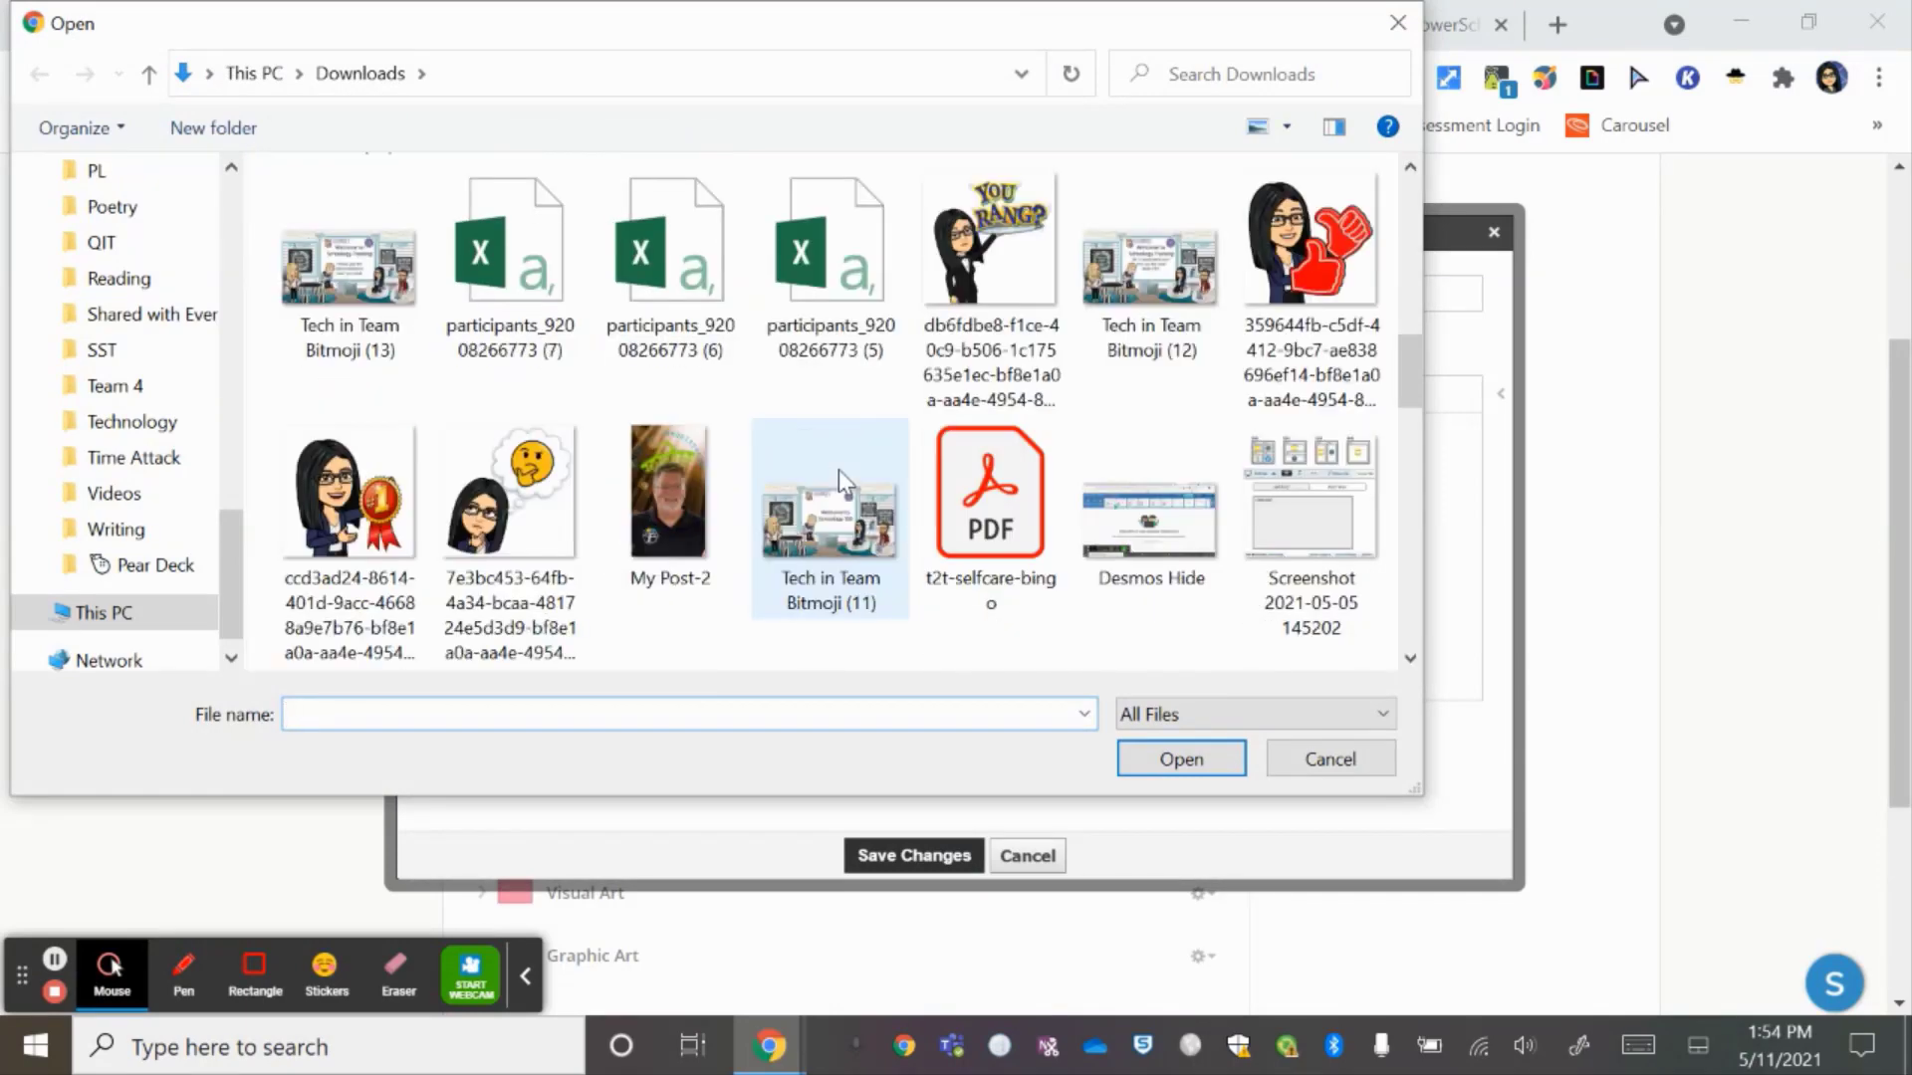
scroll(838, 476, down, 5)
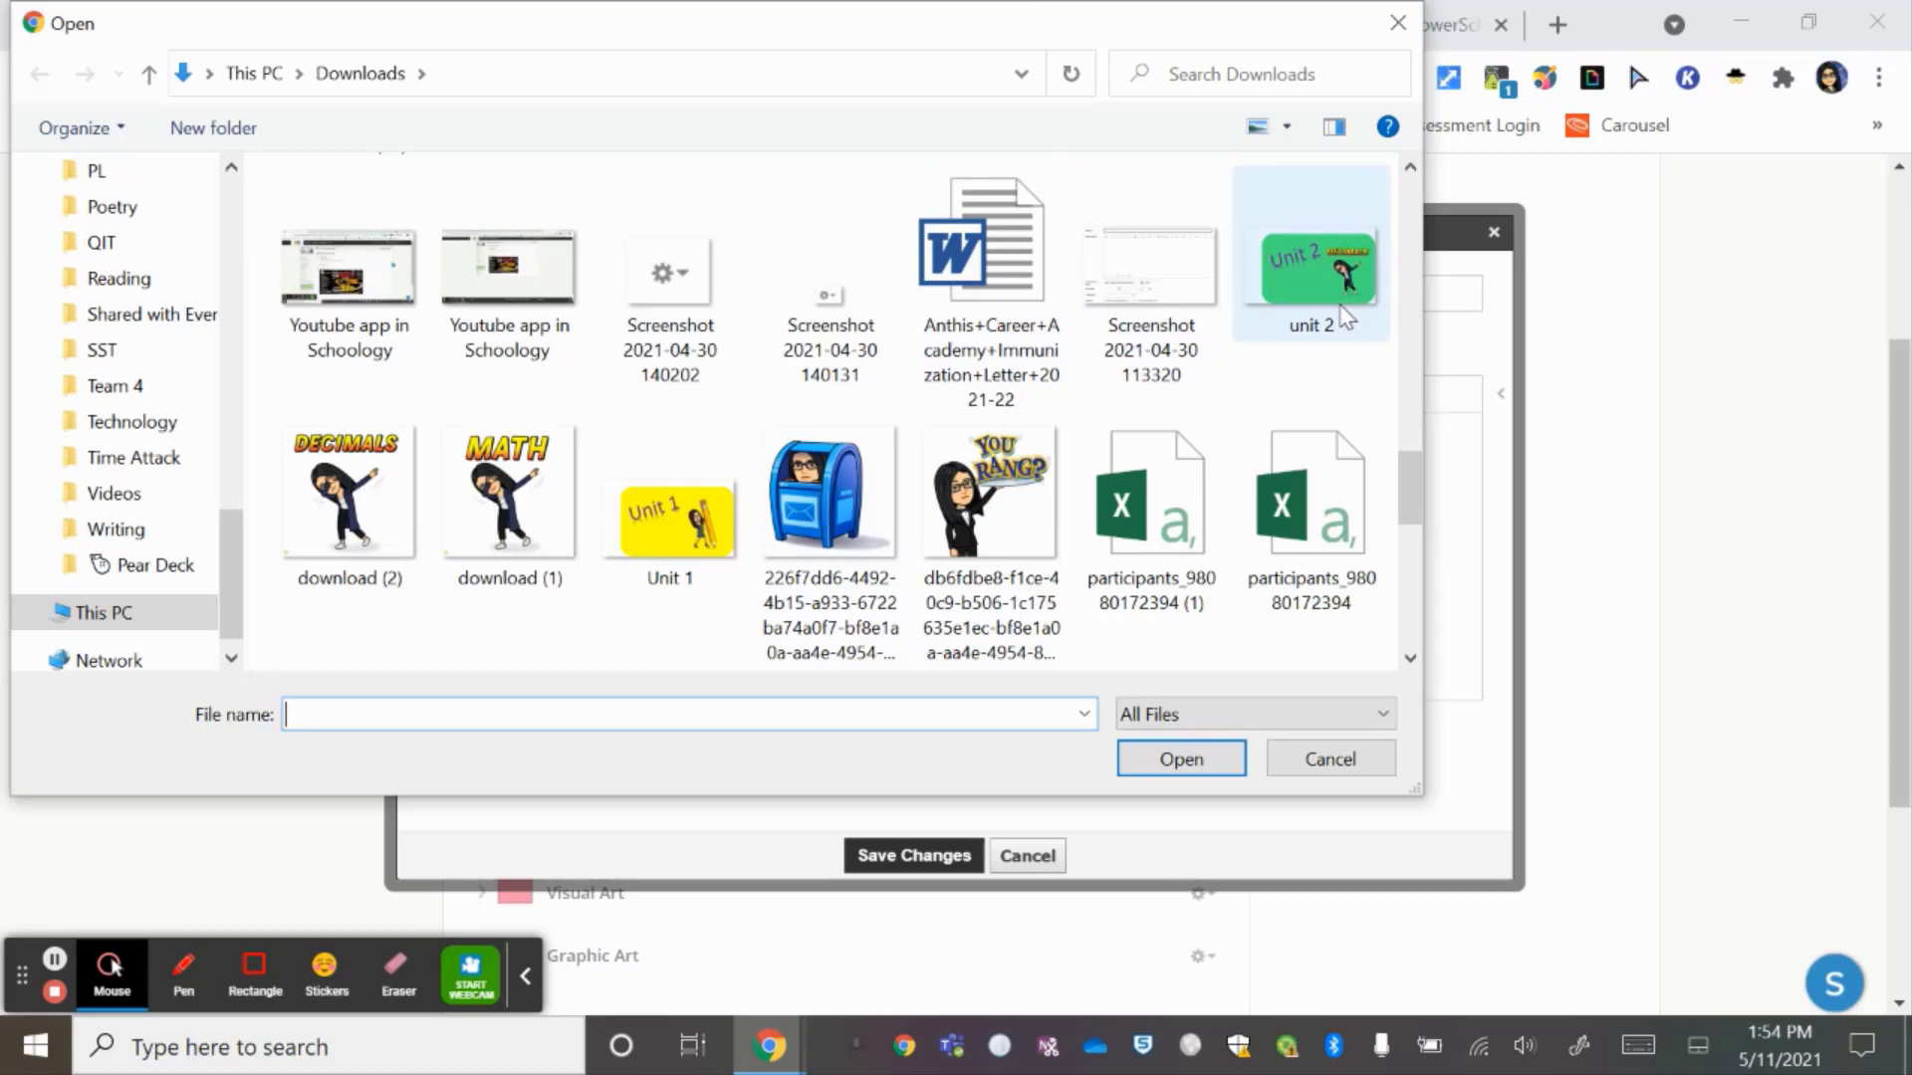
click(654, 546)
click(1224, 775)
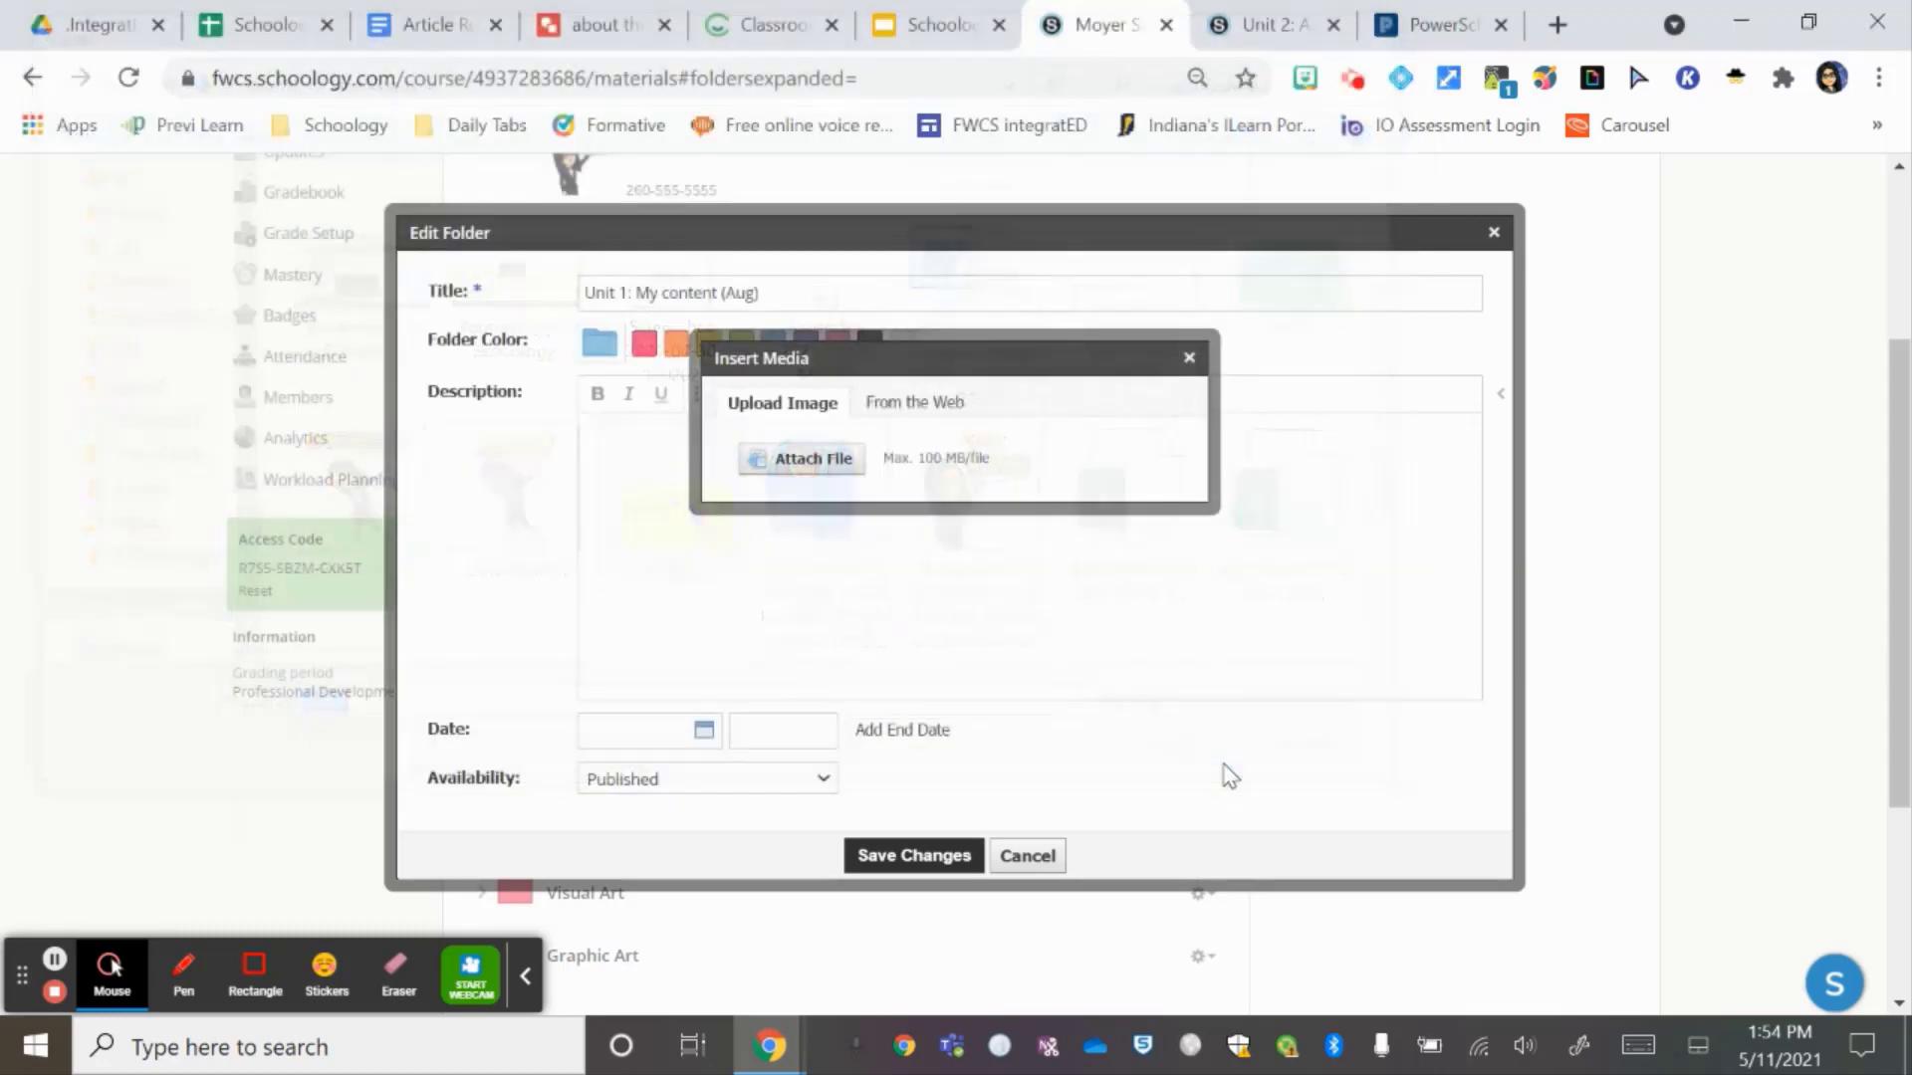
- Shrink the Unit 1 image in the description to less than half its width
click(1147, 672)
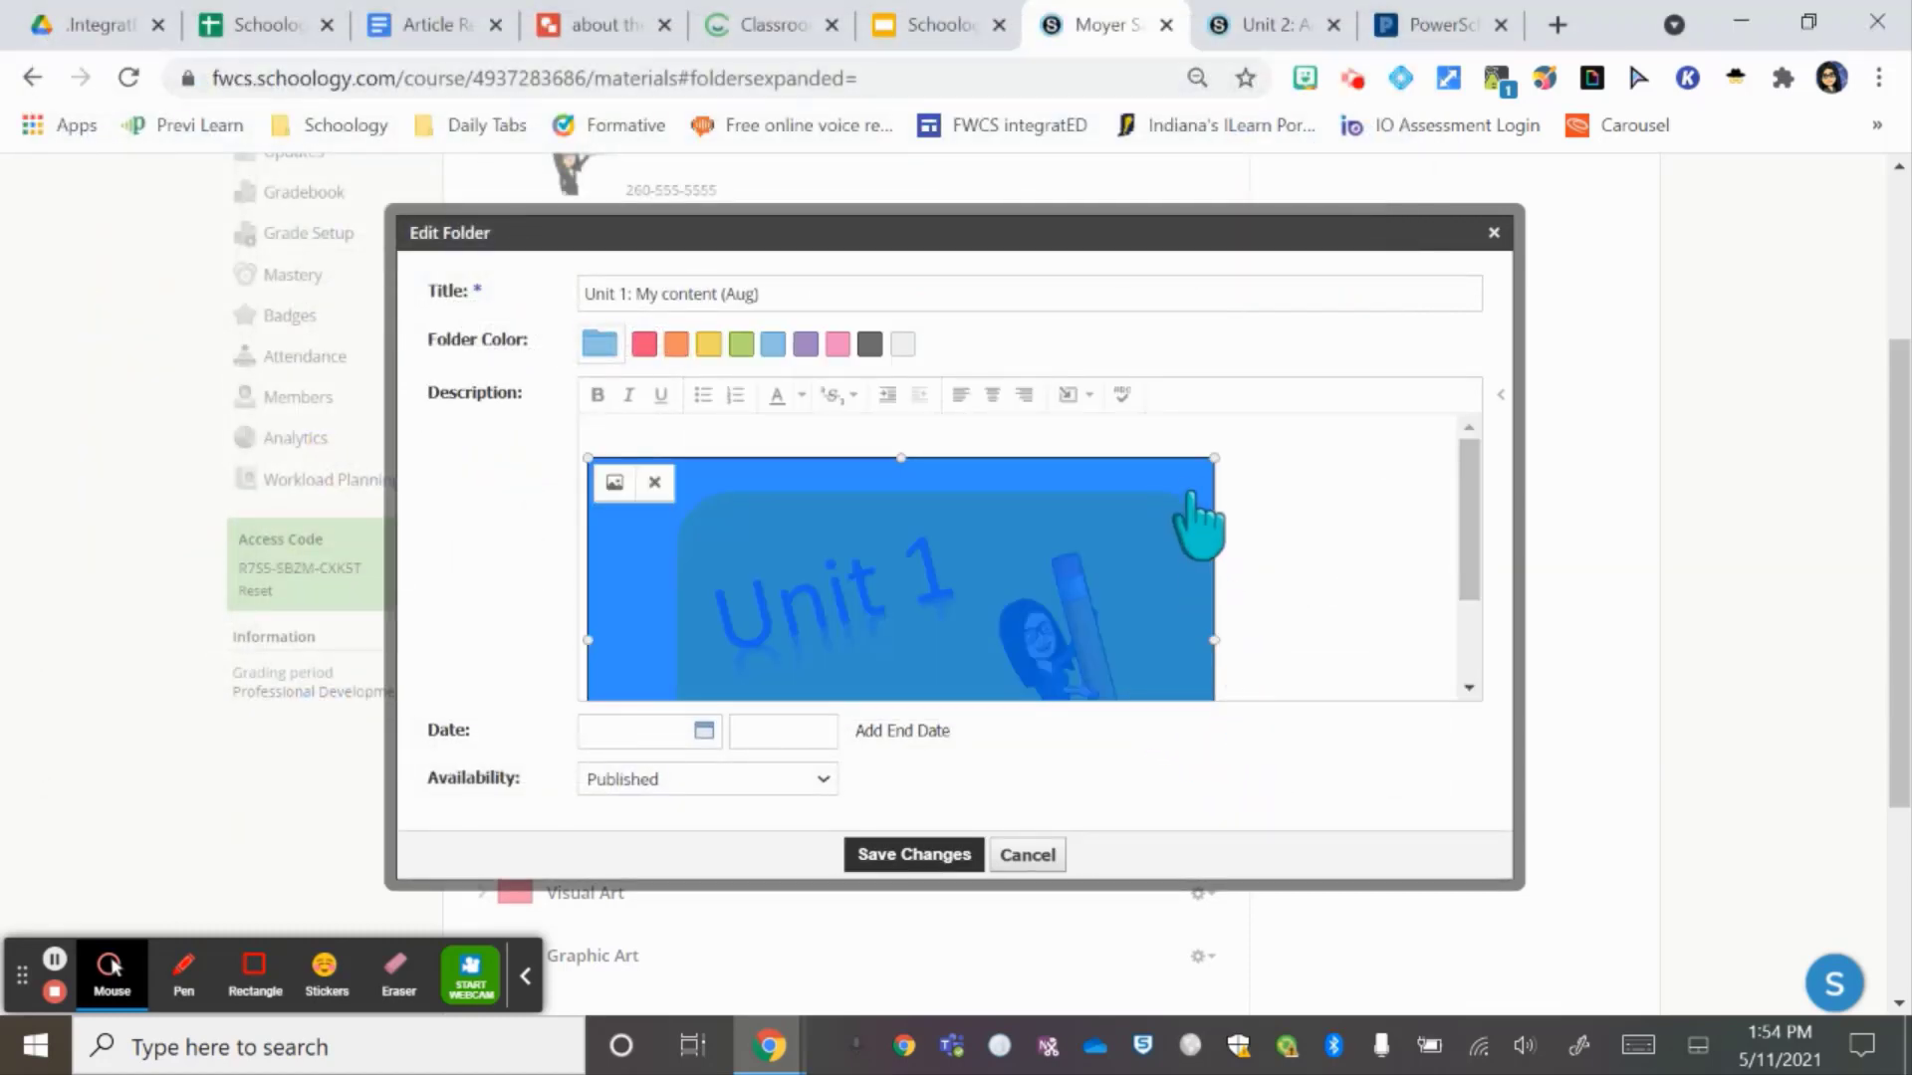
drag(1214, 458, 931, 552)
scroll(1101, 617, down, 1)
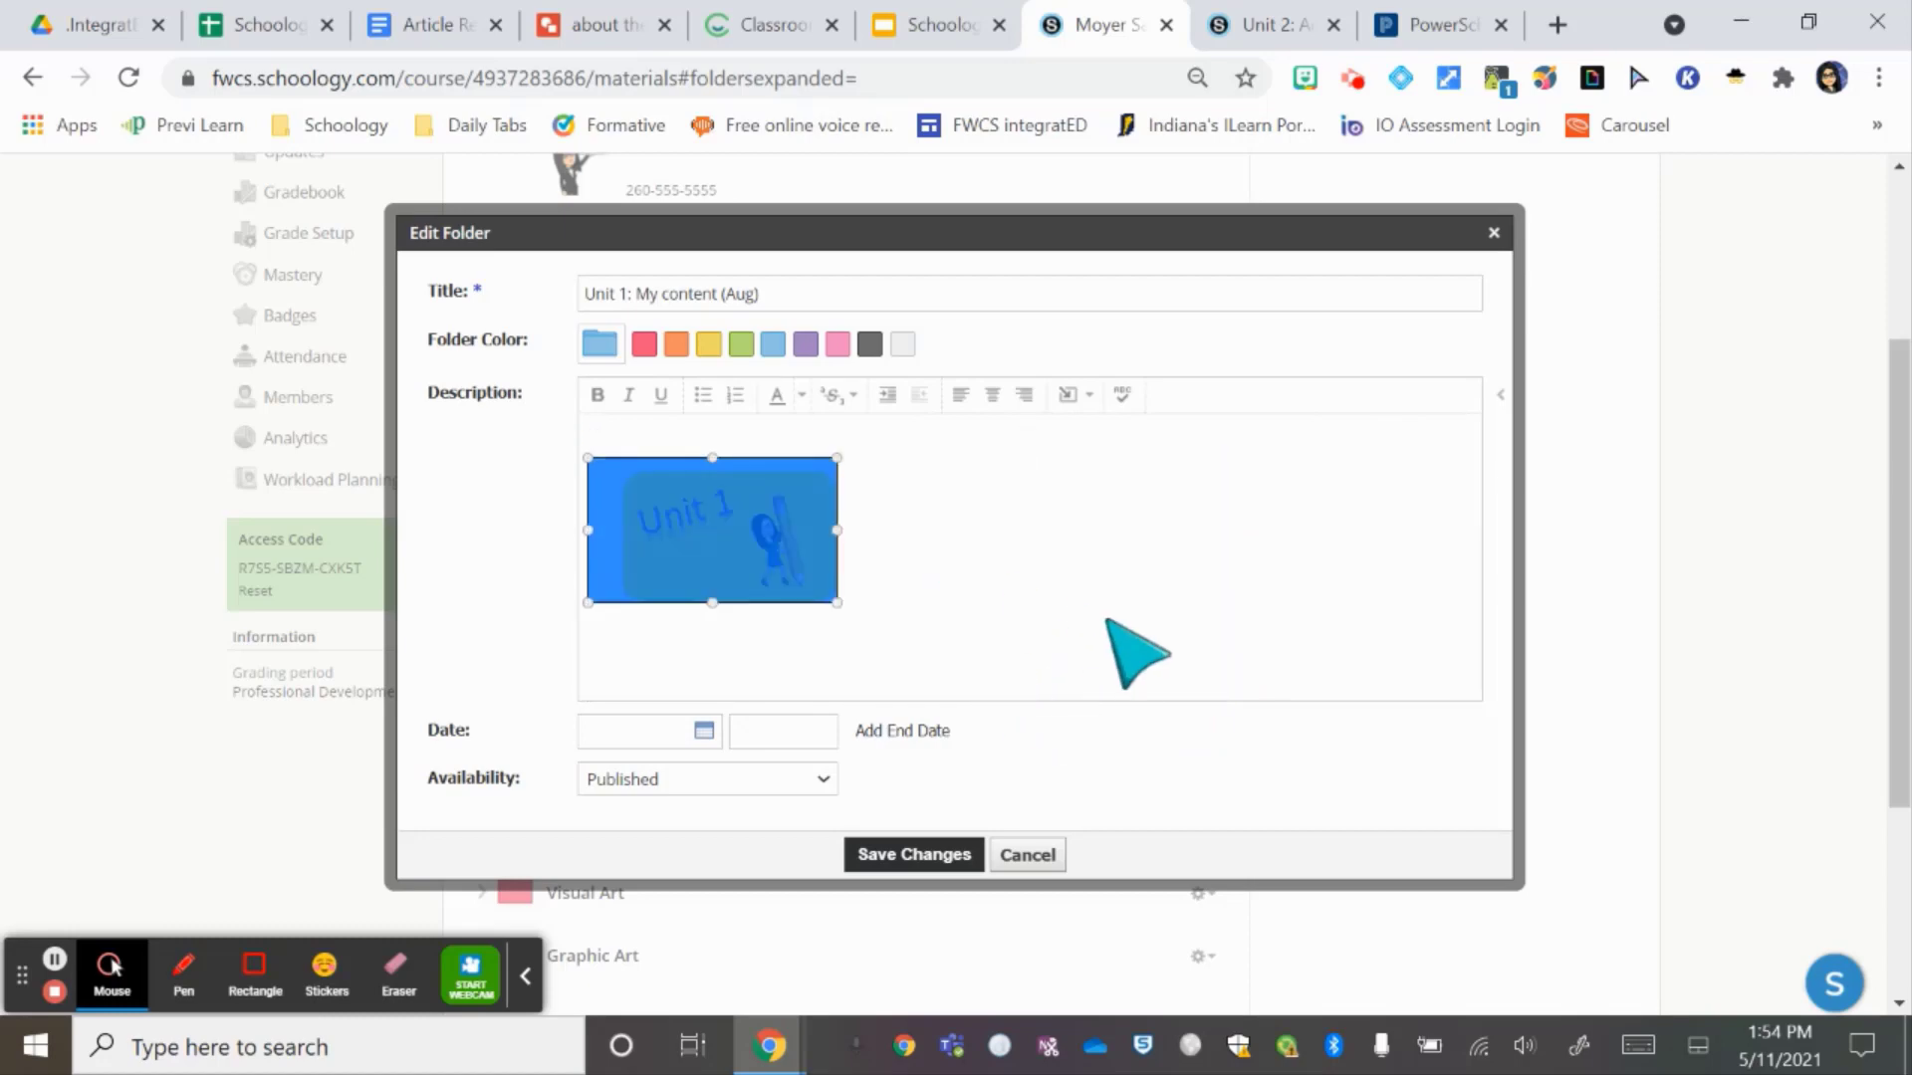
click(1107, 619)
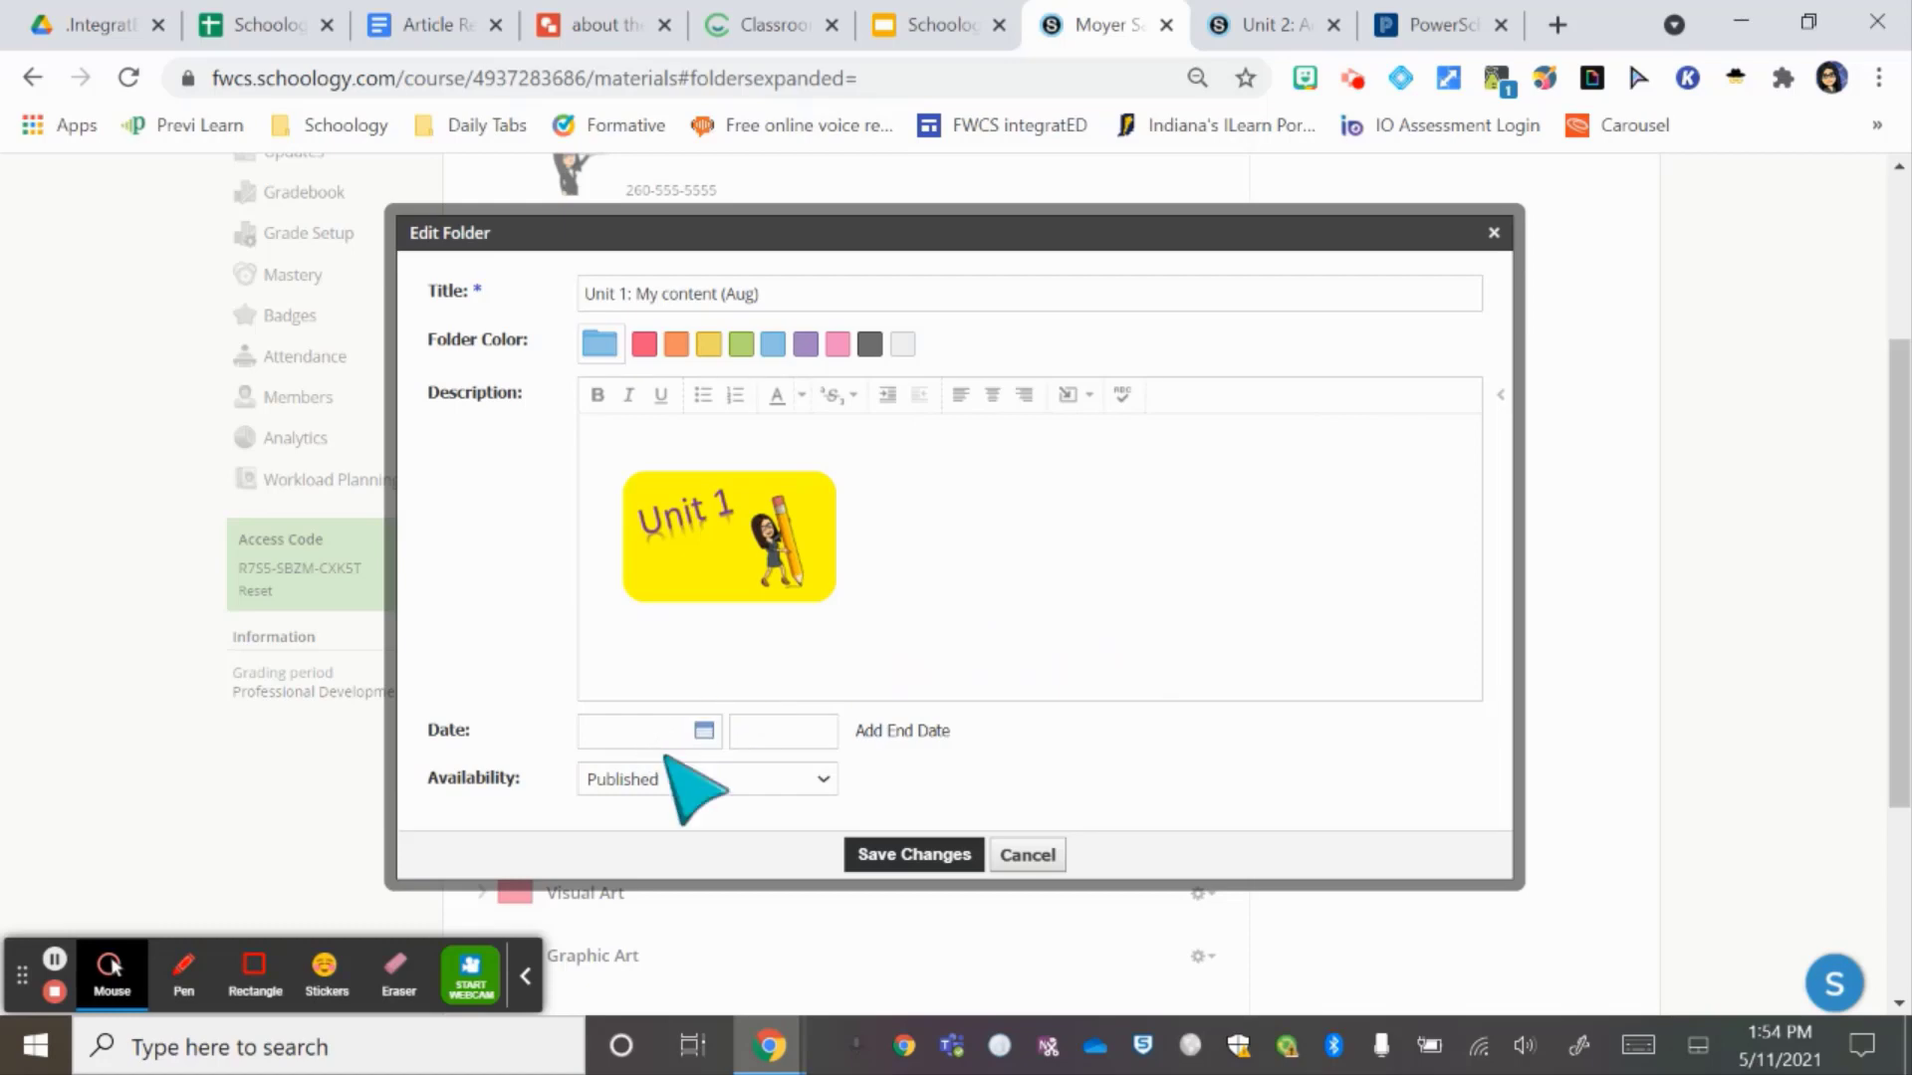
- Review the availability options, keep the folder set to Published, and save the folder changes
click(706, 778)
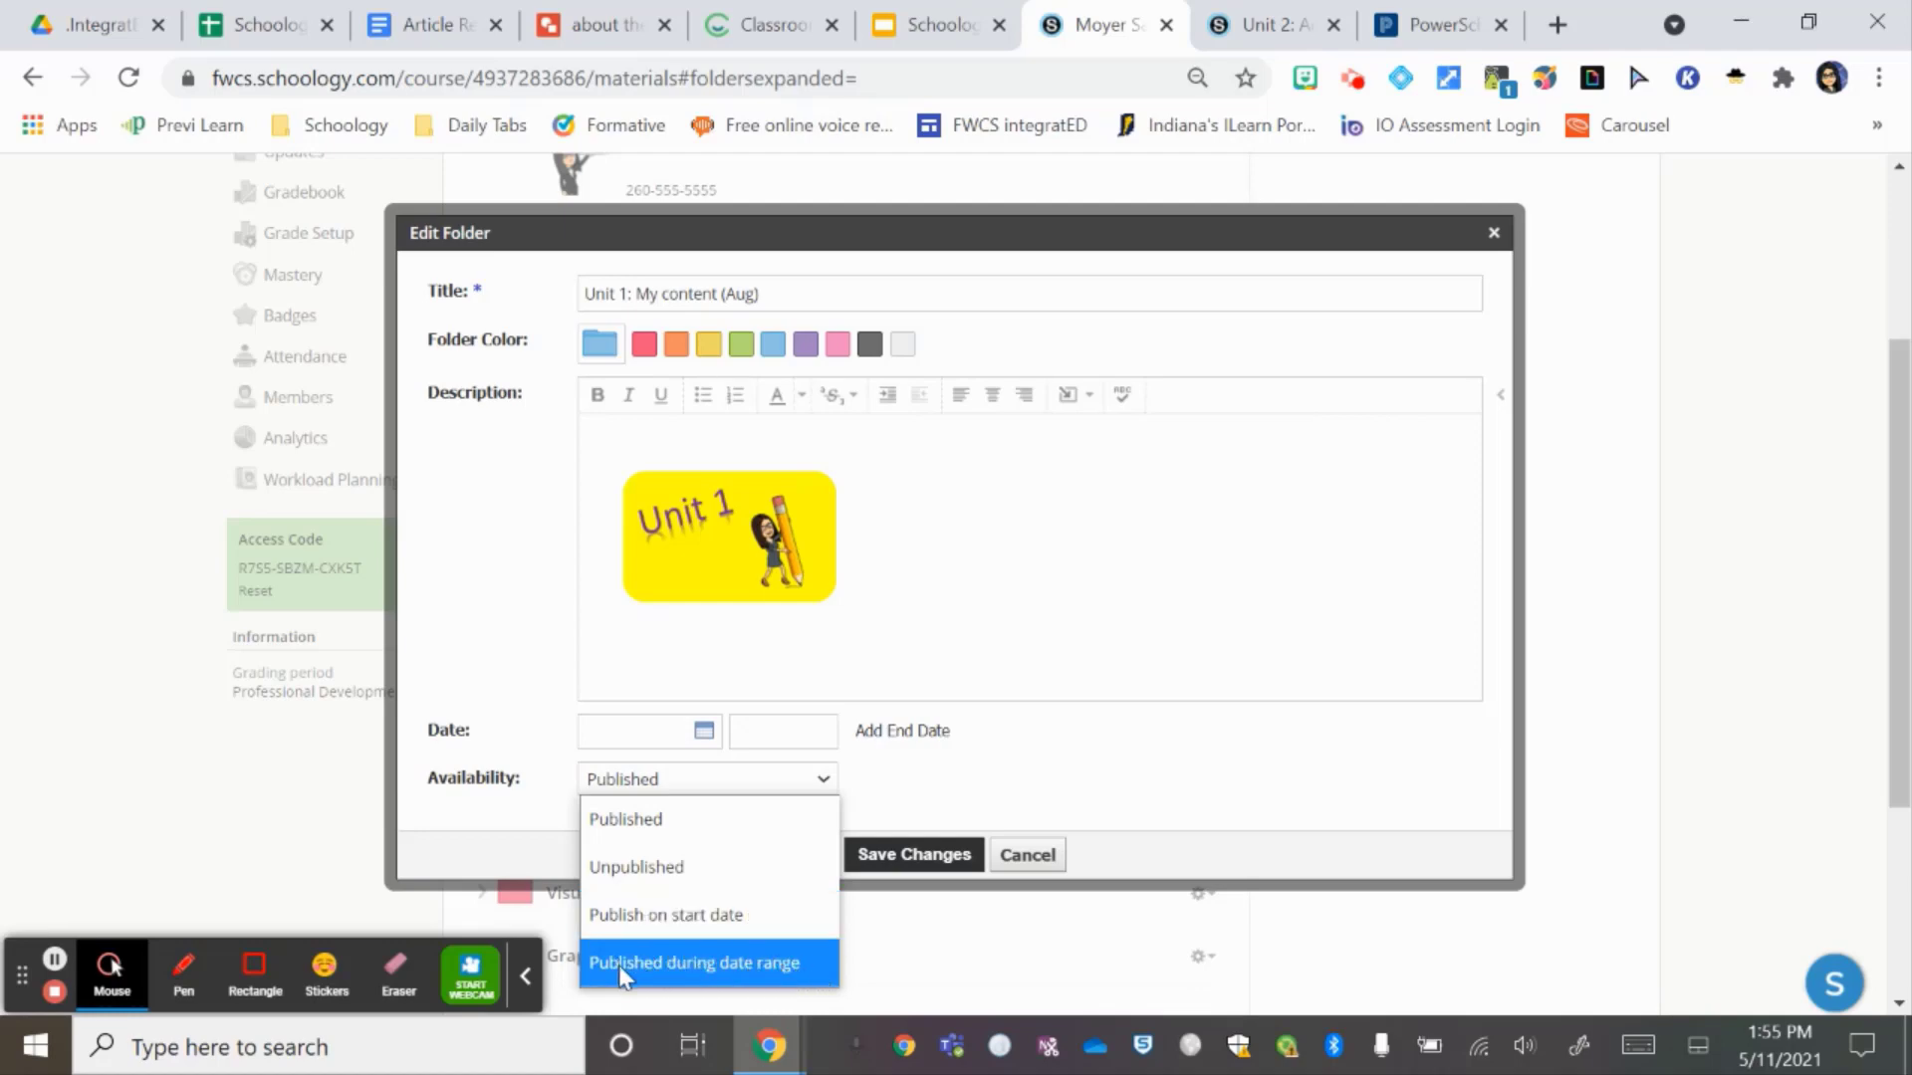
click(653, 817)
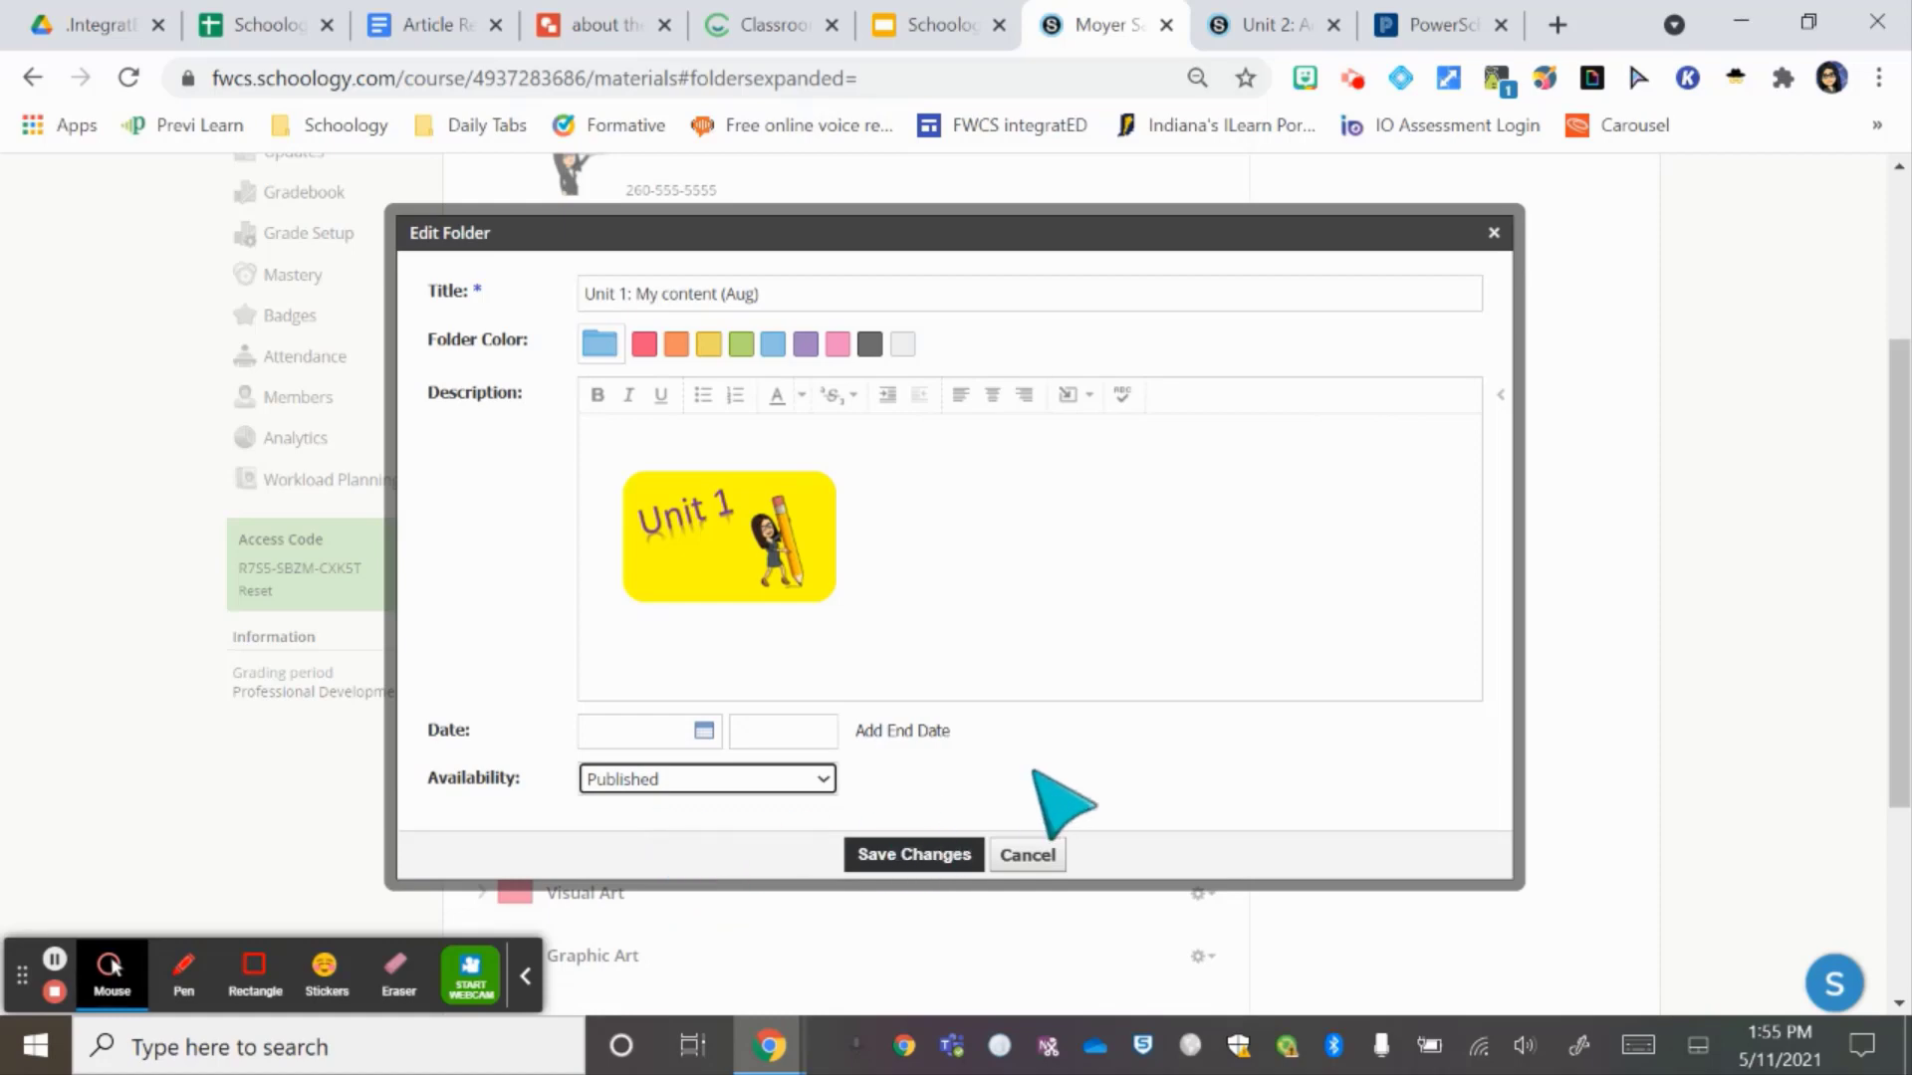
click(911, 854)
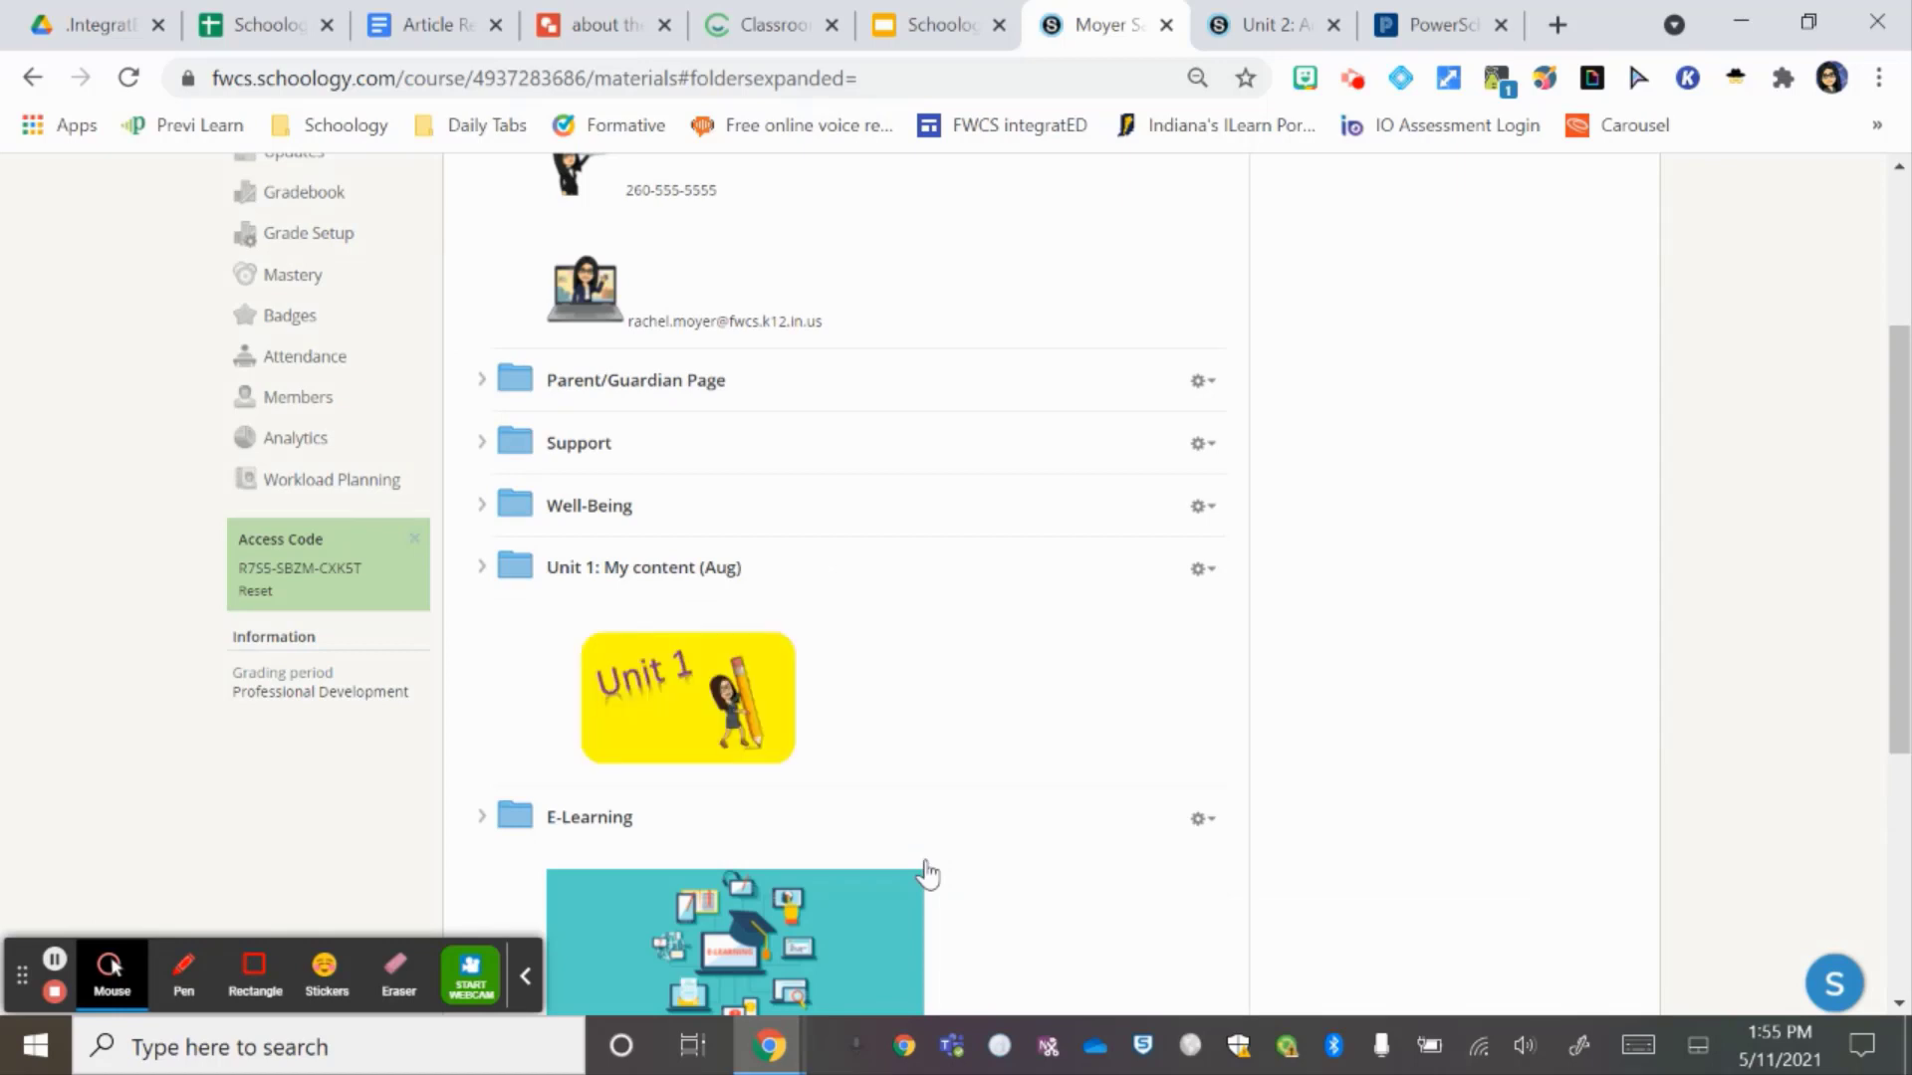
- Examine the lesson folders in Unit 1: My content (Aug) and the Daily Agenda page inside the first lesson
click(482, 566)
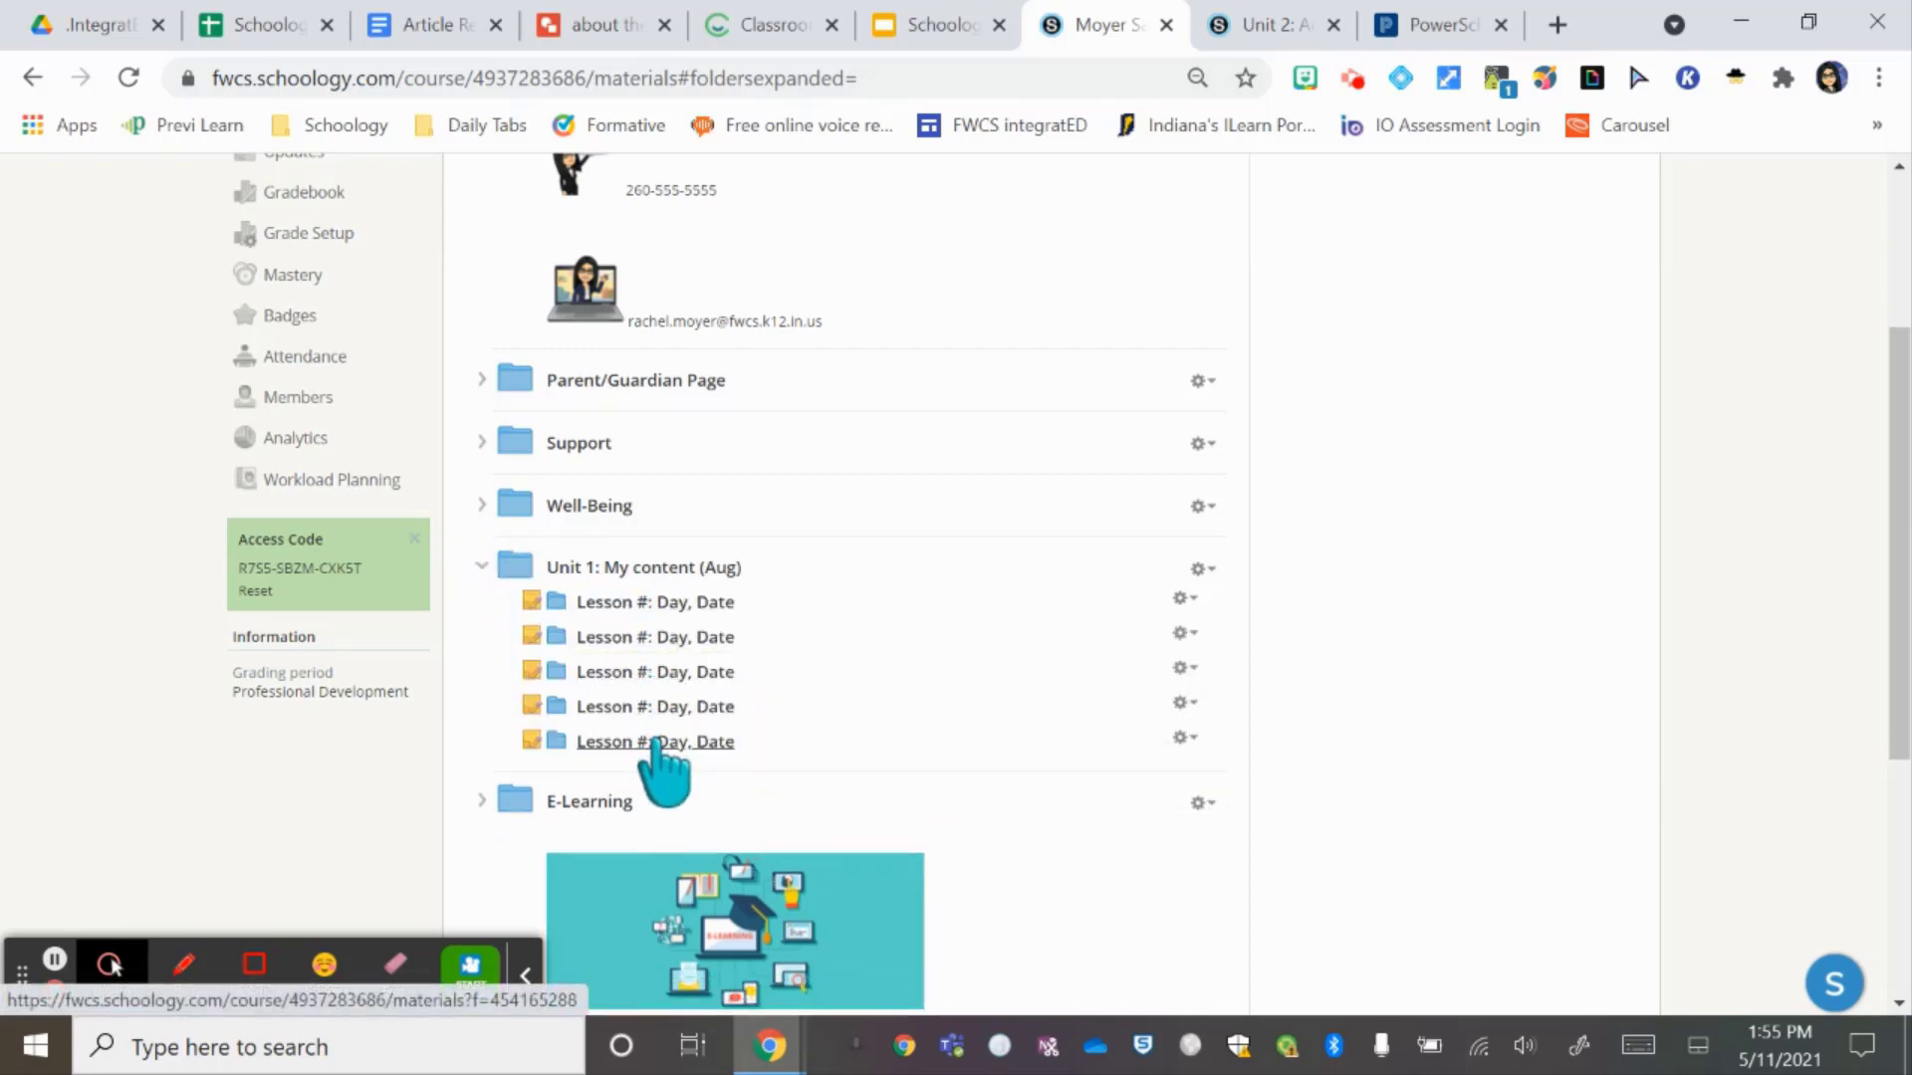
click(610, 603)
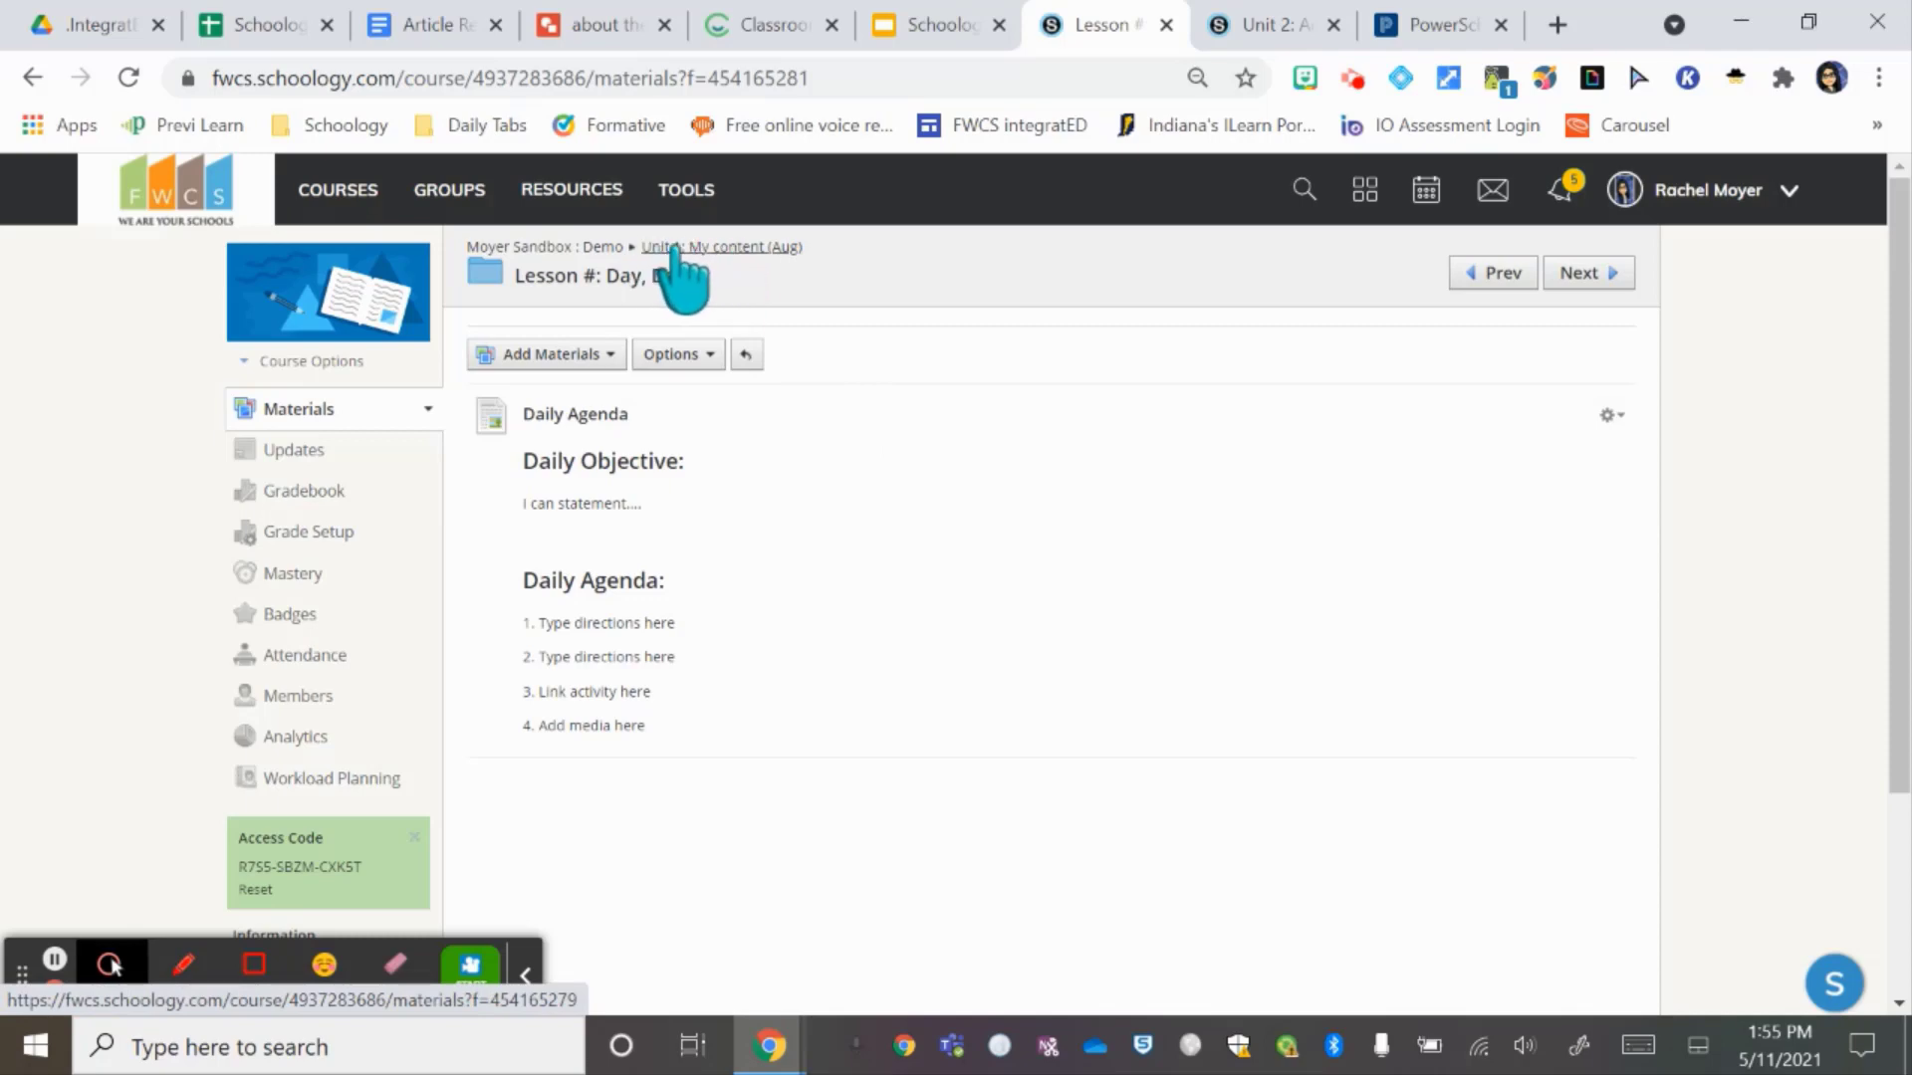
click(732, 246)
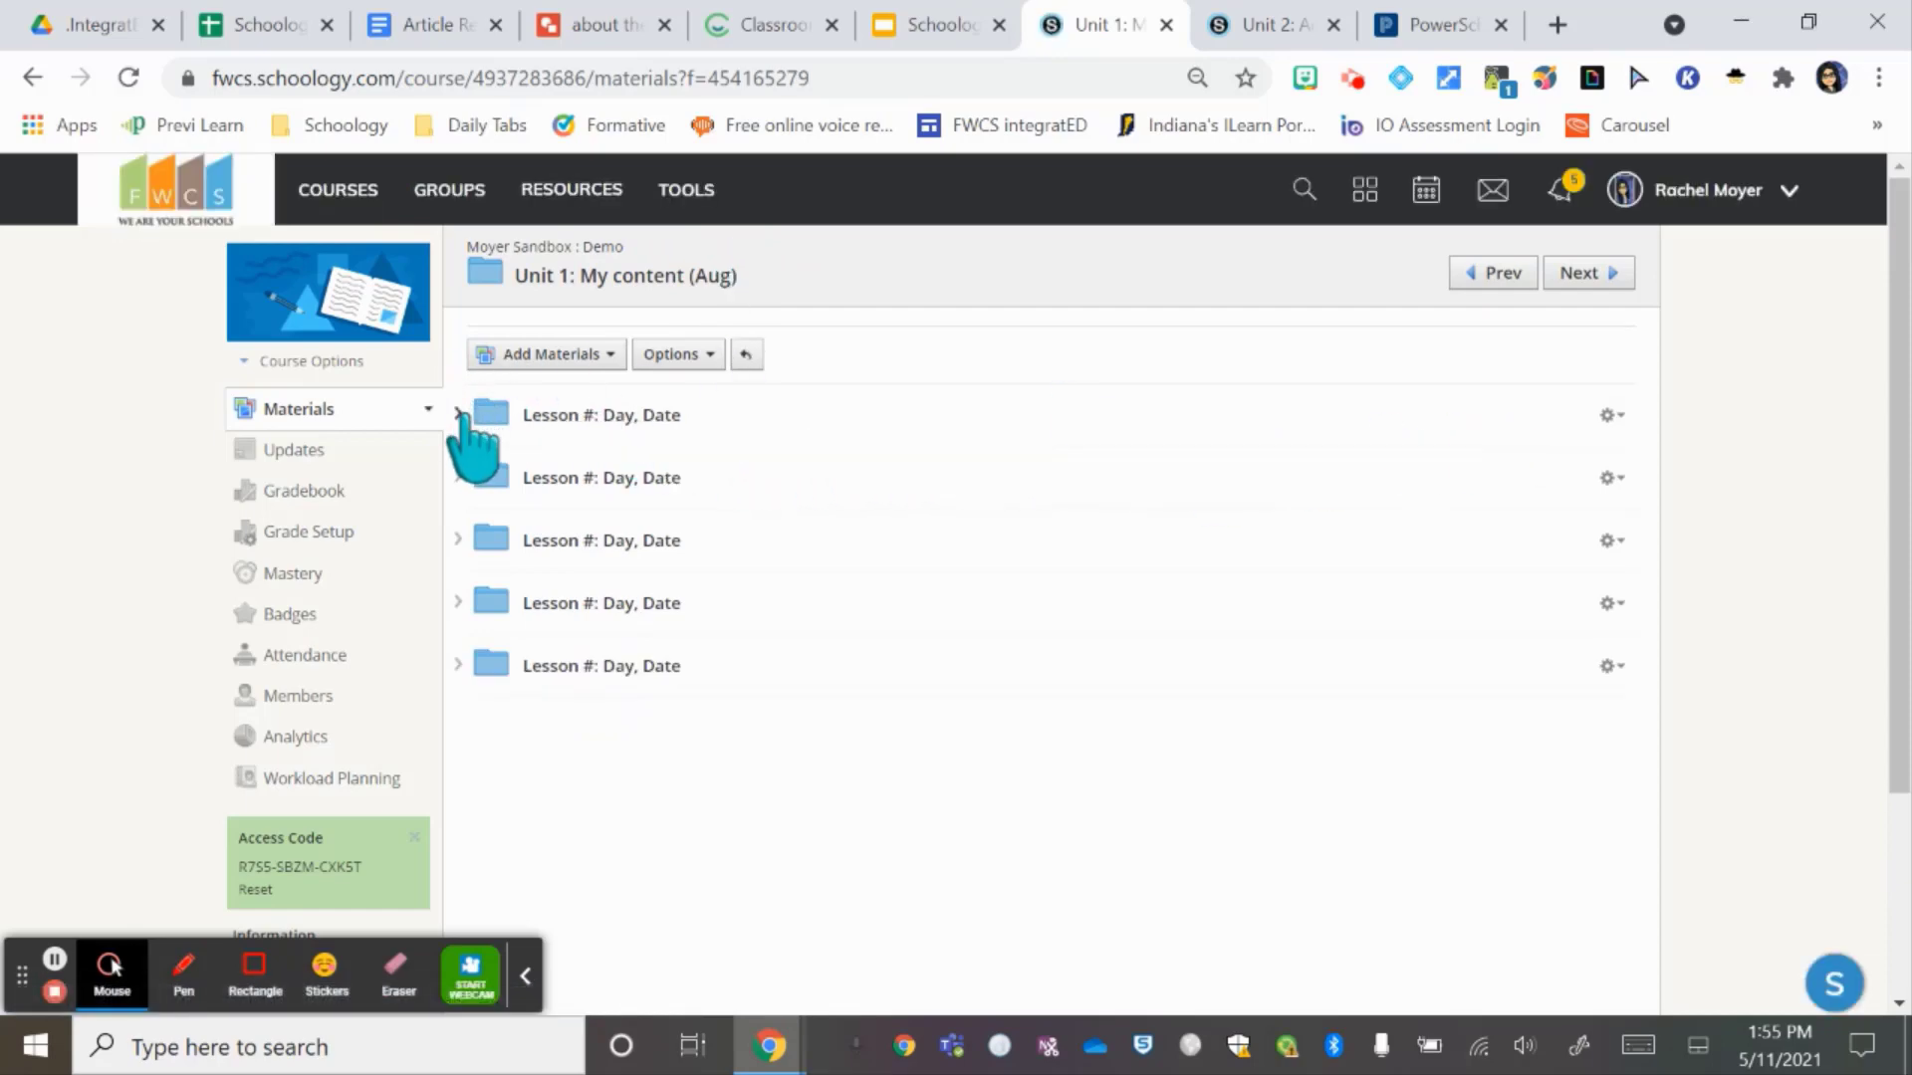
click(459, 412)
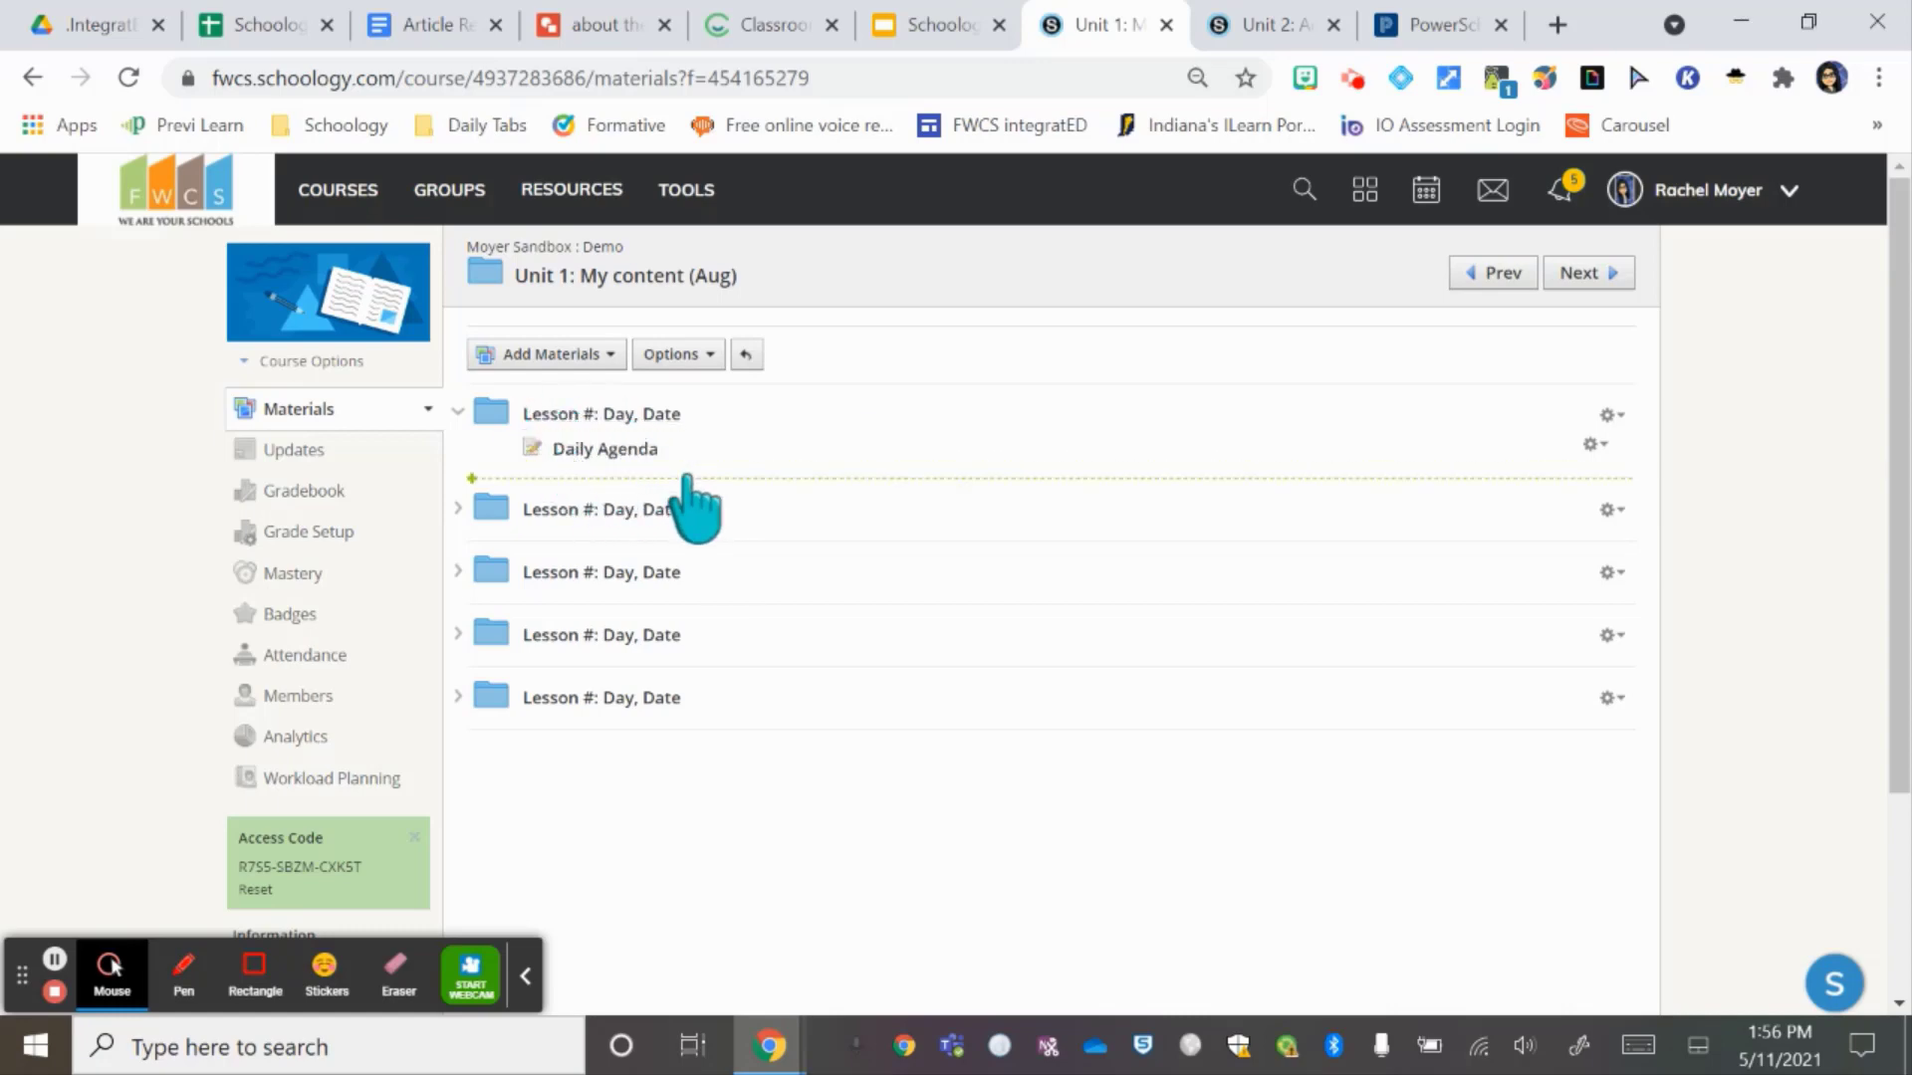
- Save a copy of the first lesson folder to the 21-22 Schoology Resources collection, without choosing a subfolder
click(1604, 416)
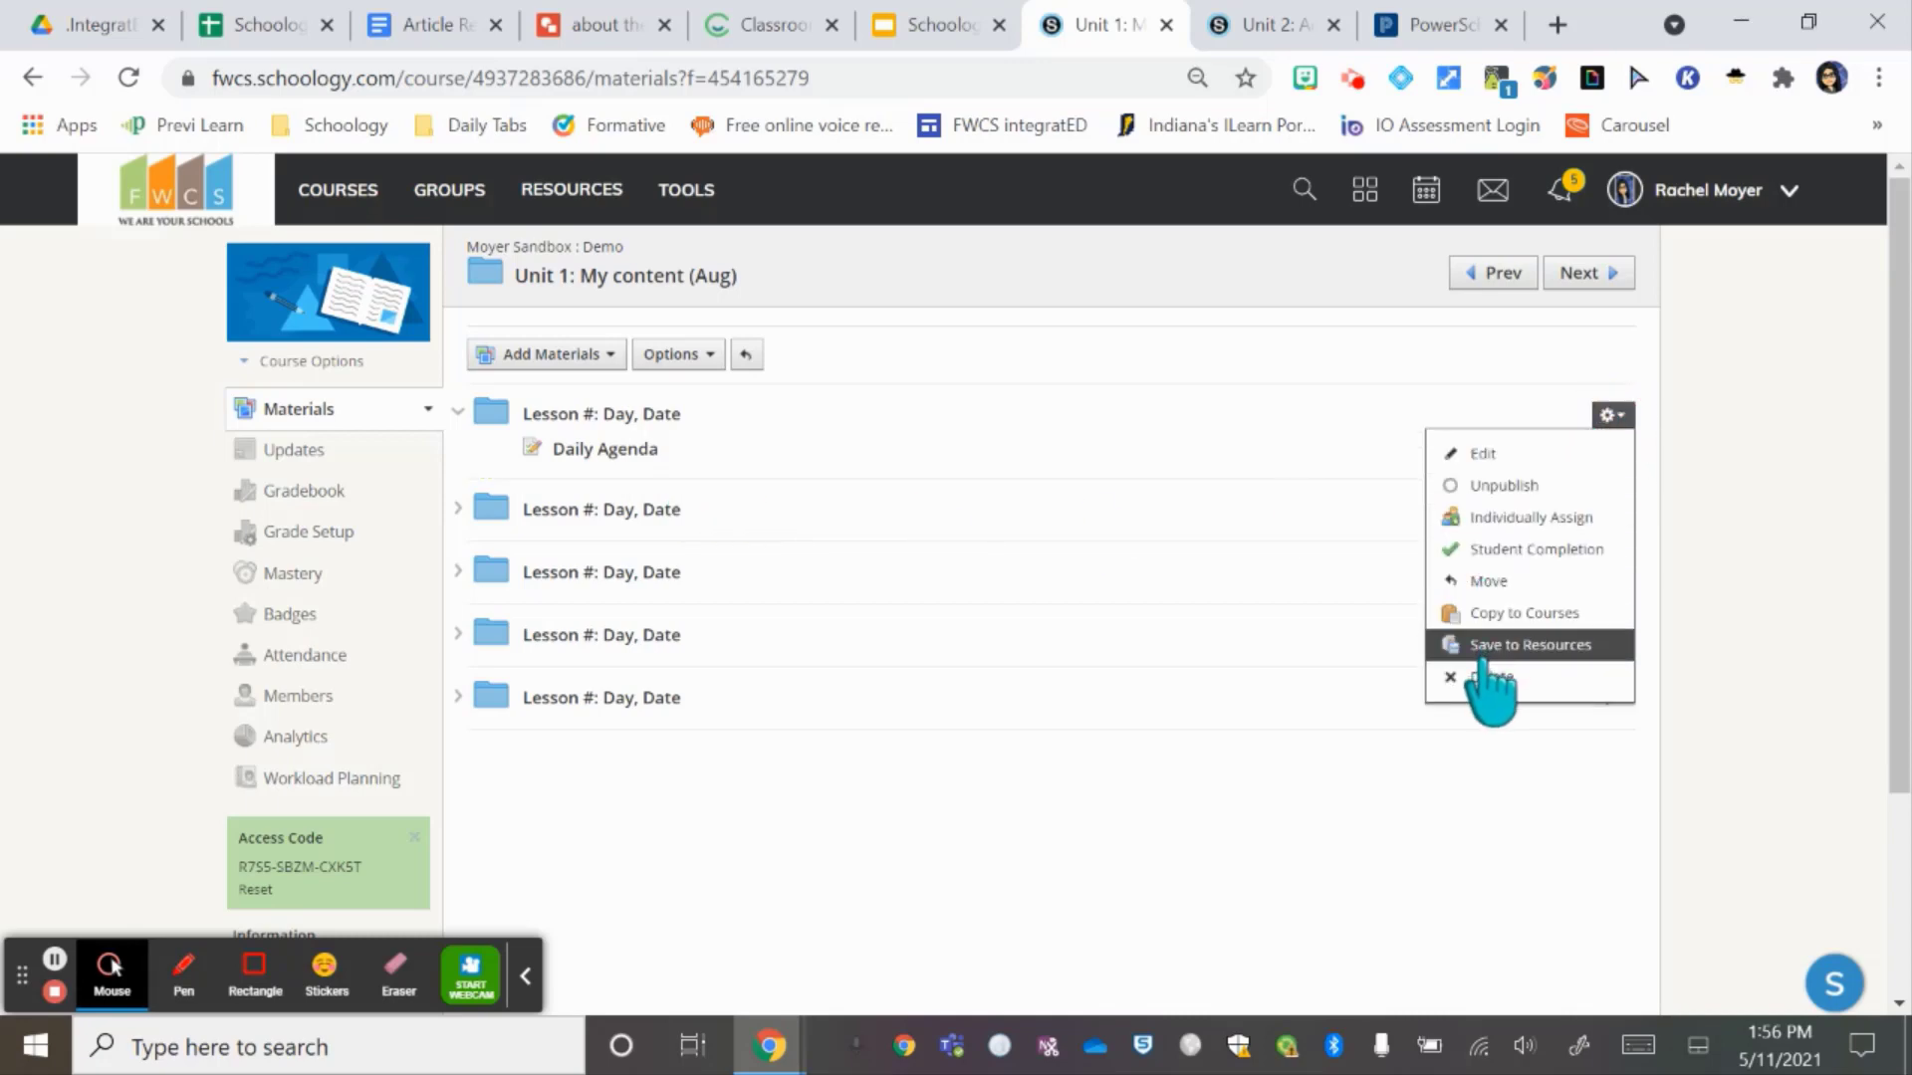
click(1596, 649)
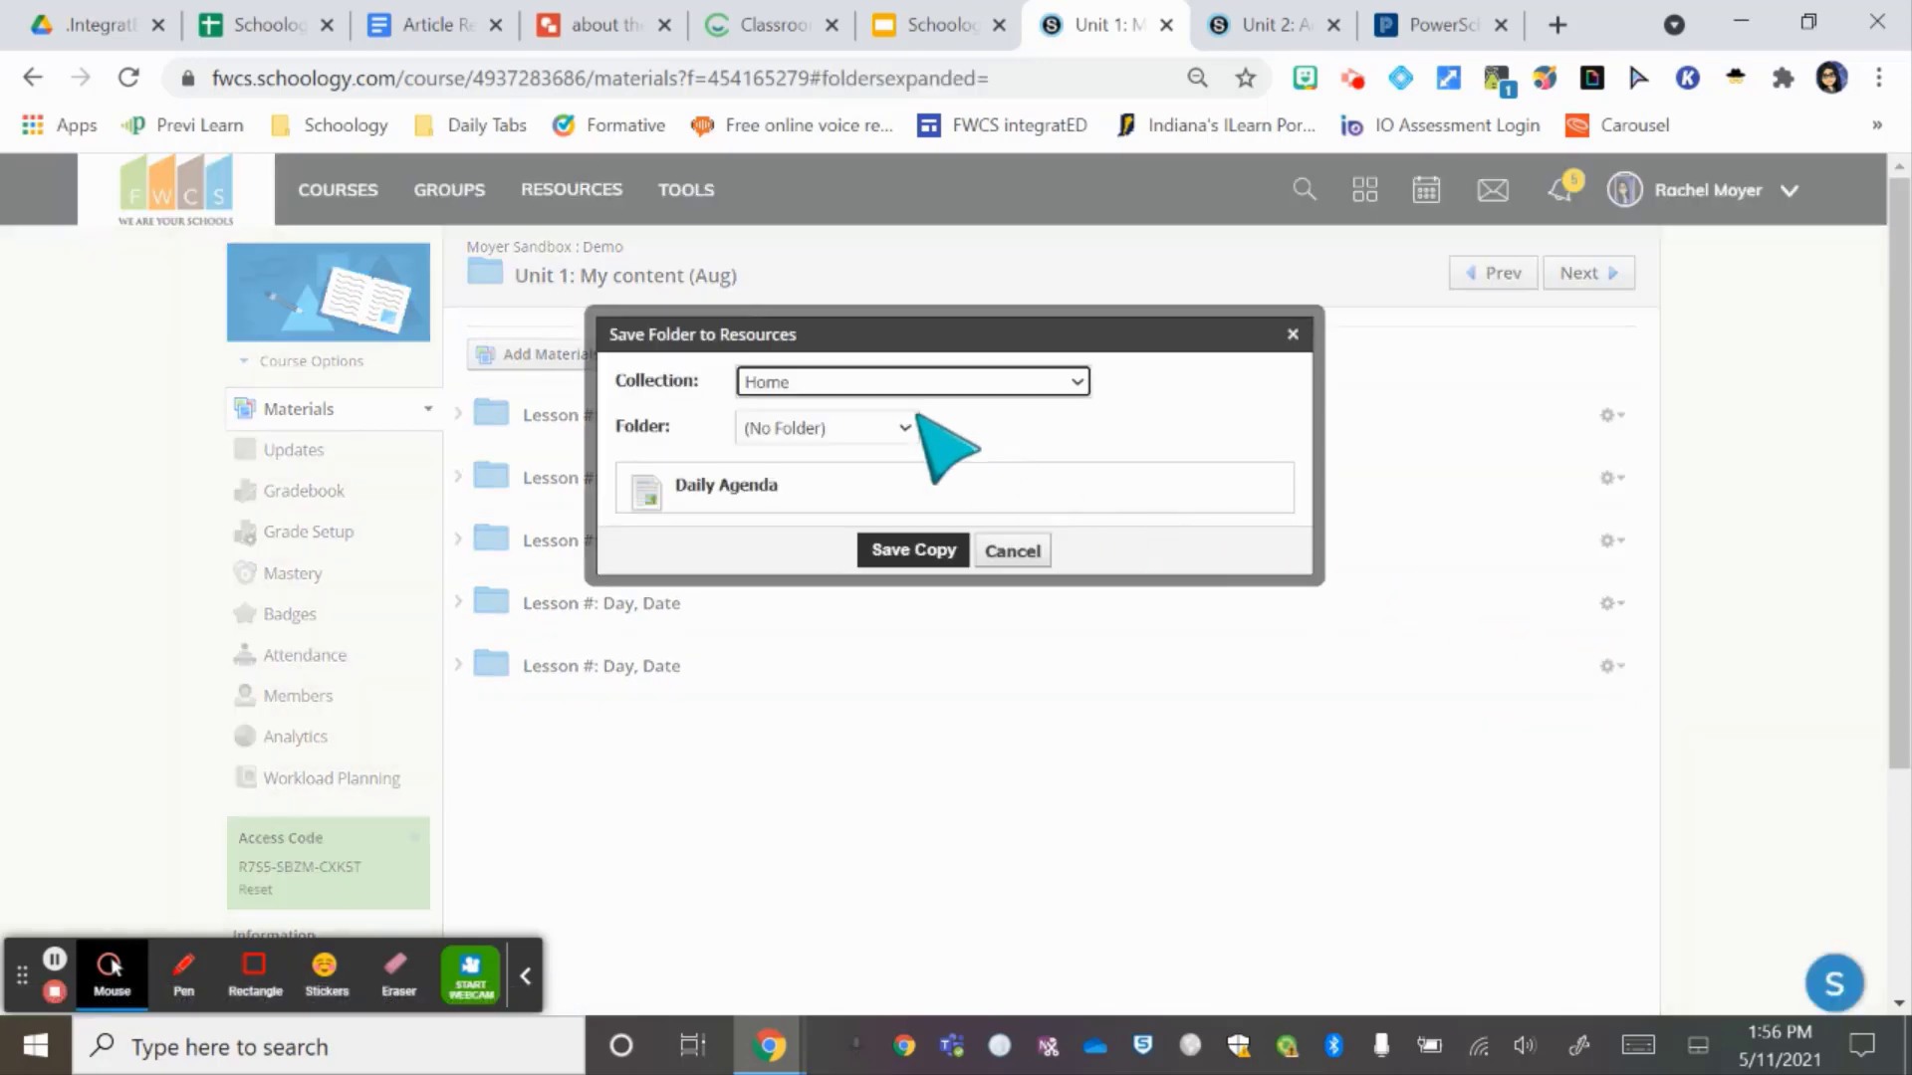
click(792, 385)
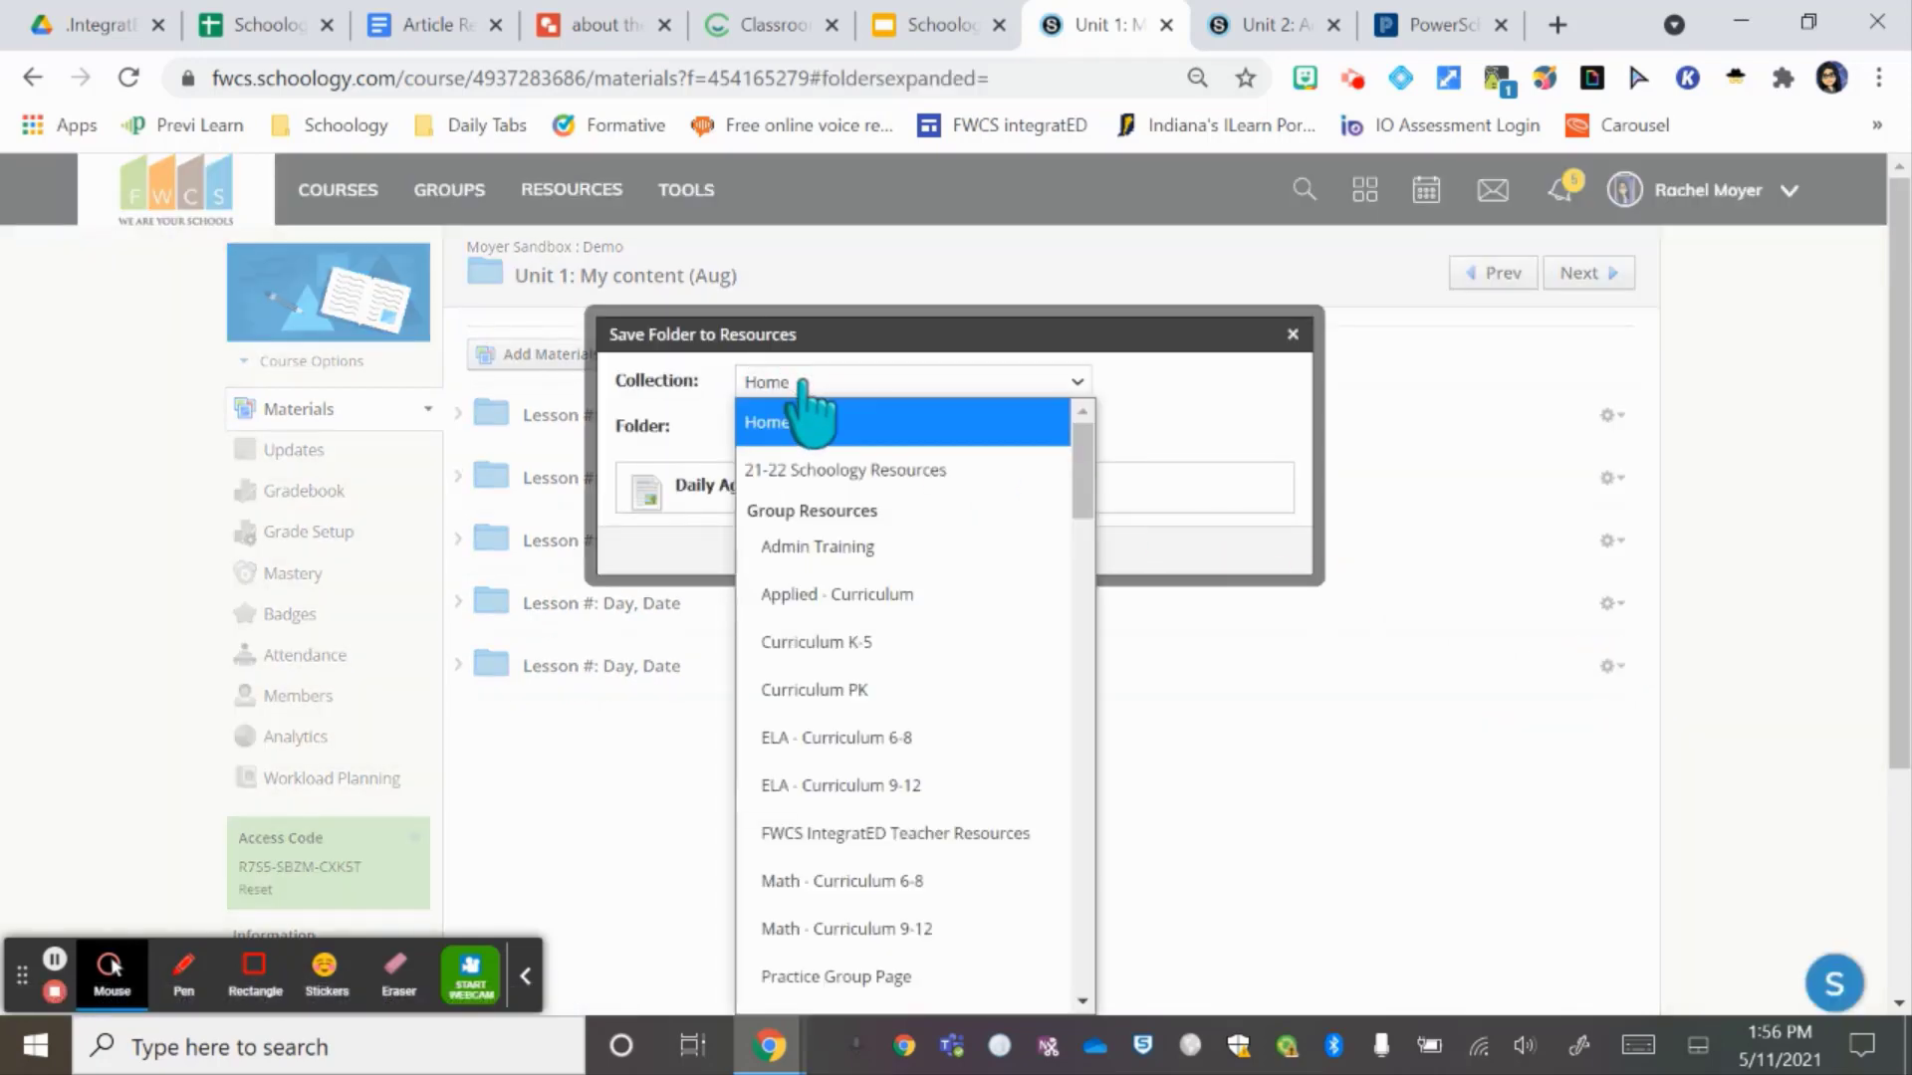
click(799, 470)
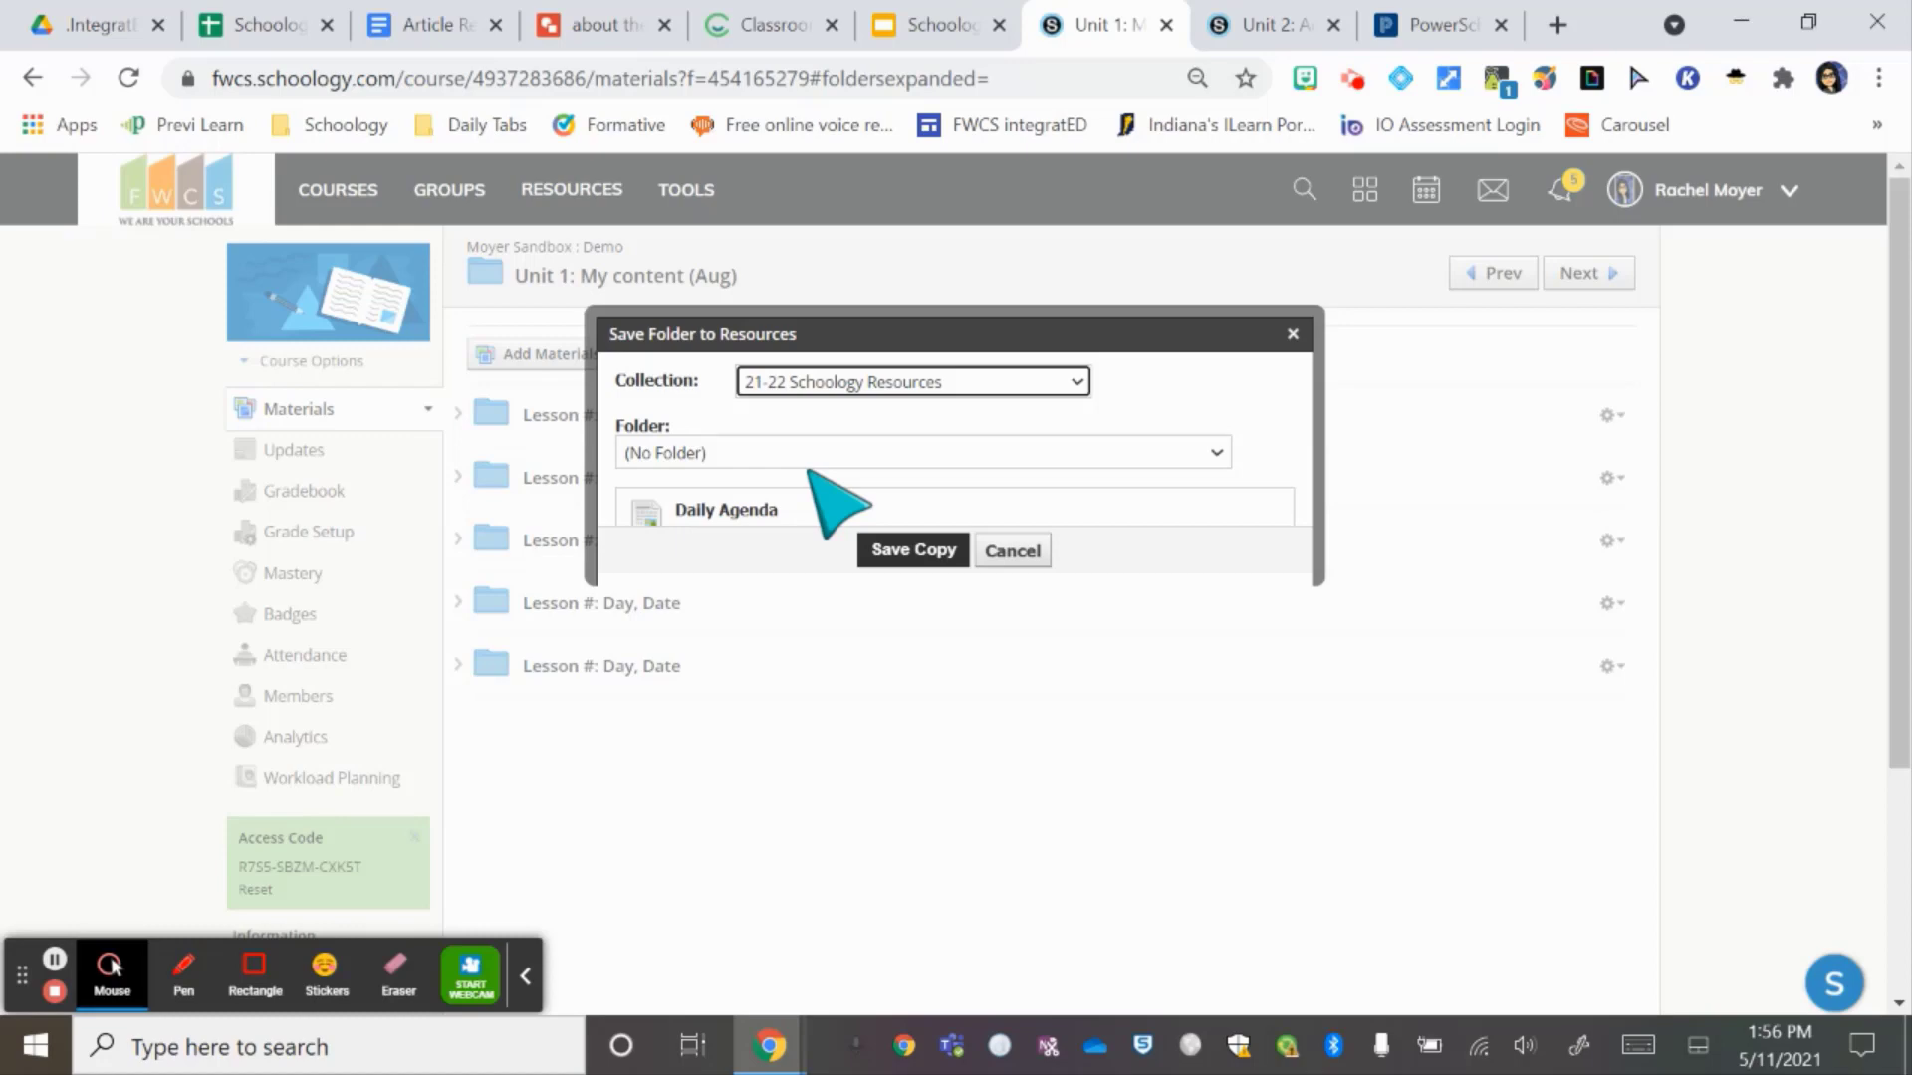
click(910, 551)
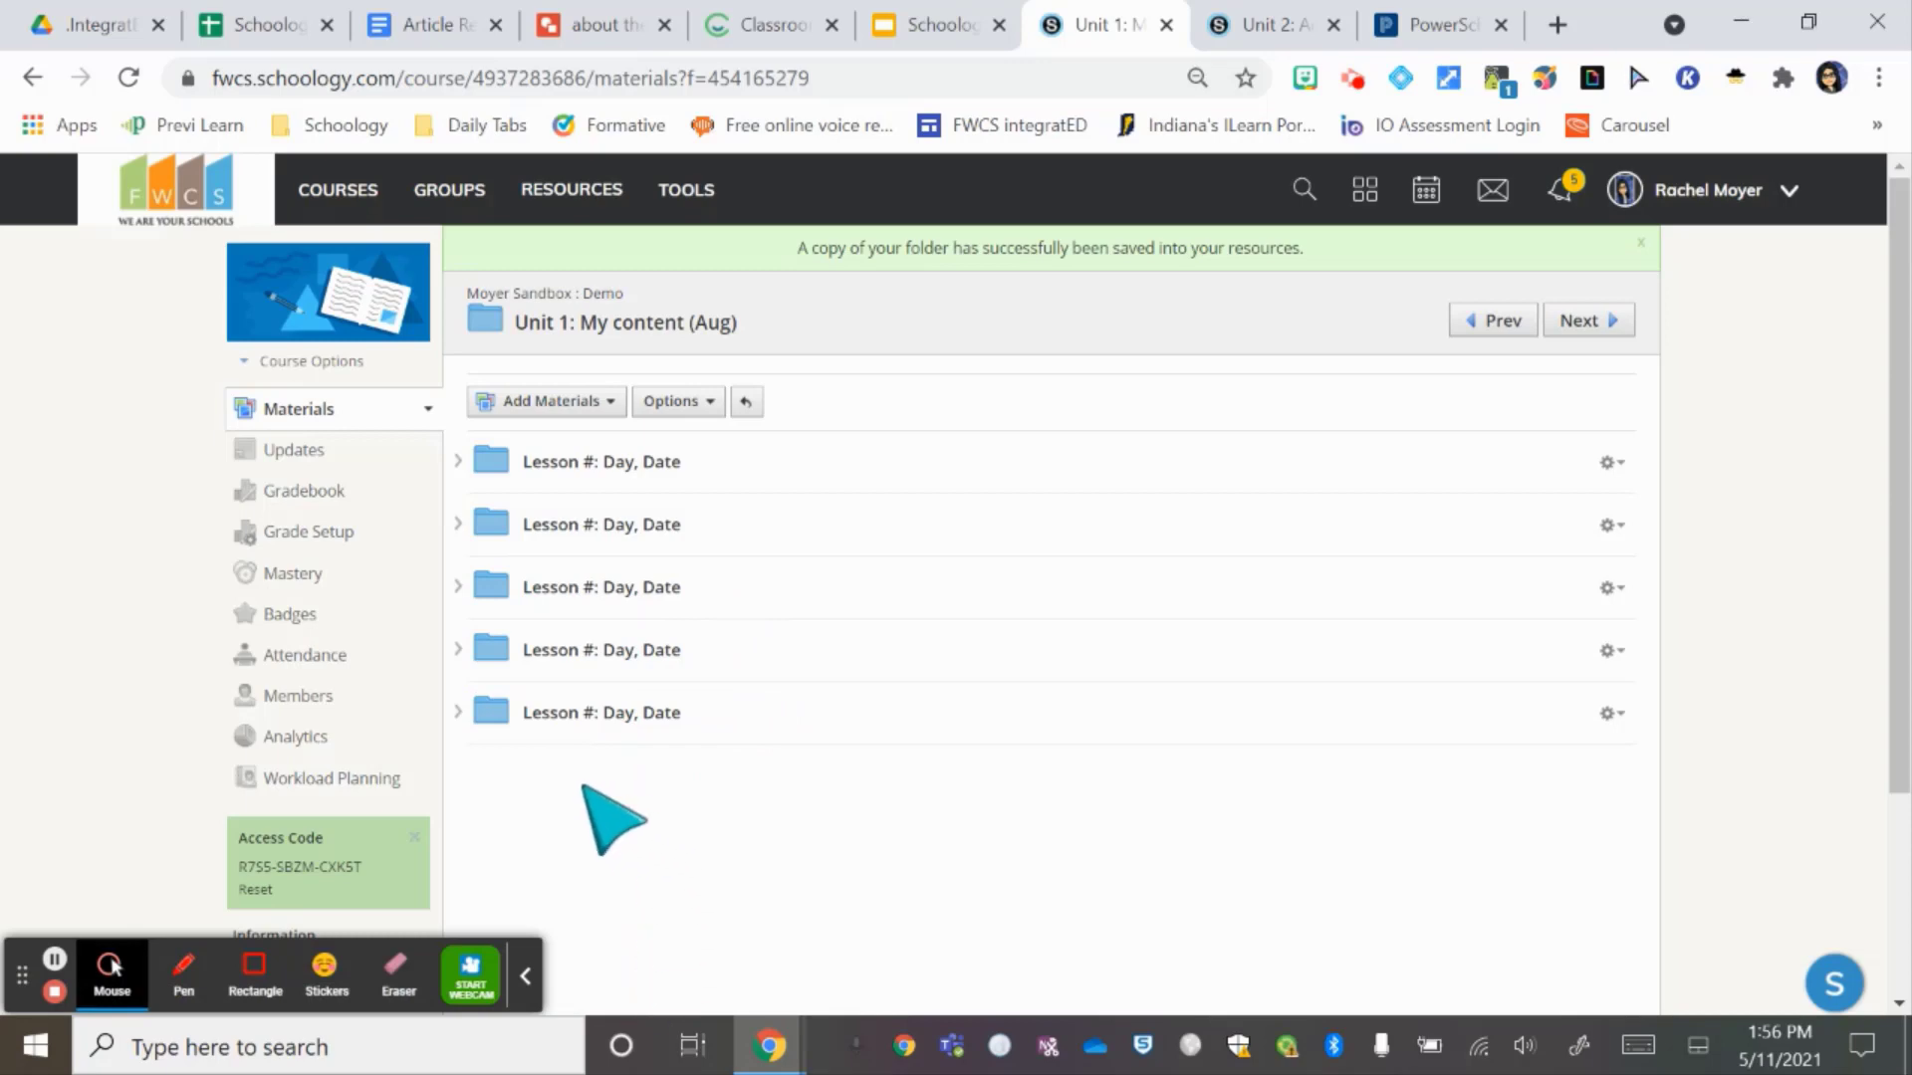
- Import the newest "Lesson #: Day, Date" folder with its Daily Agenda from 21-22 Schoology Resources below the last lesson folder
mouse_move(487, 747)
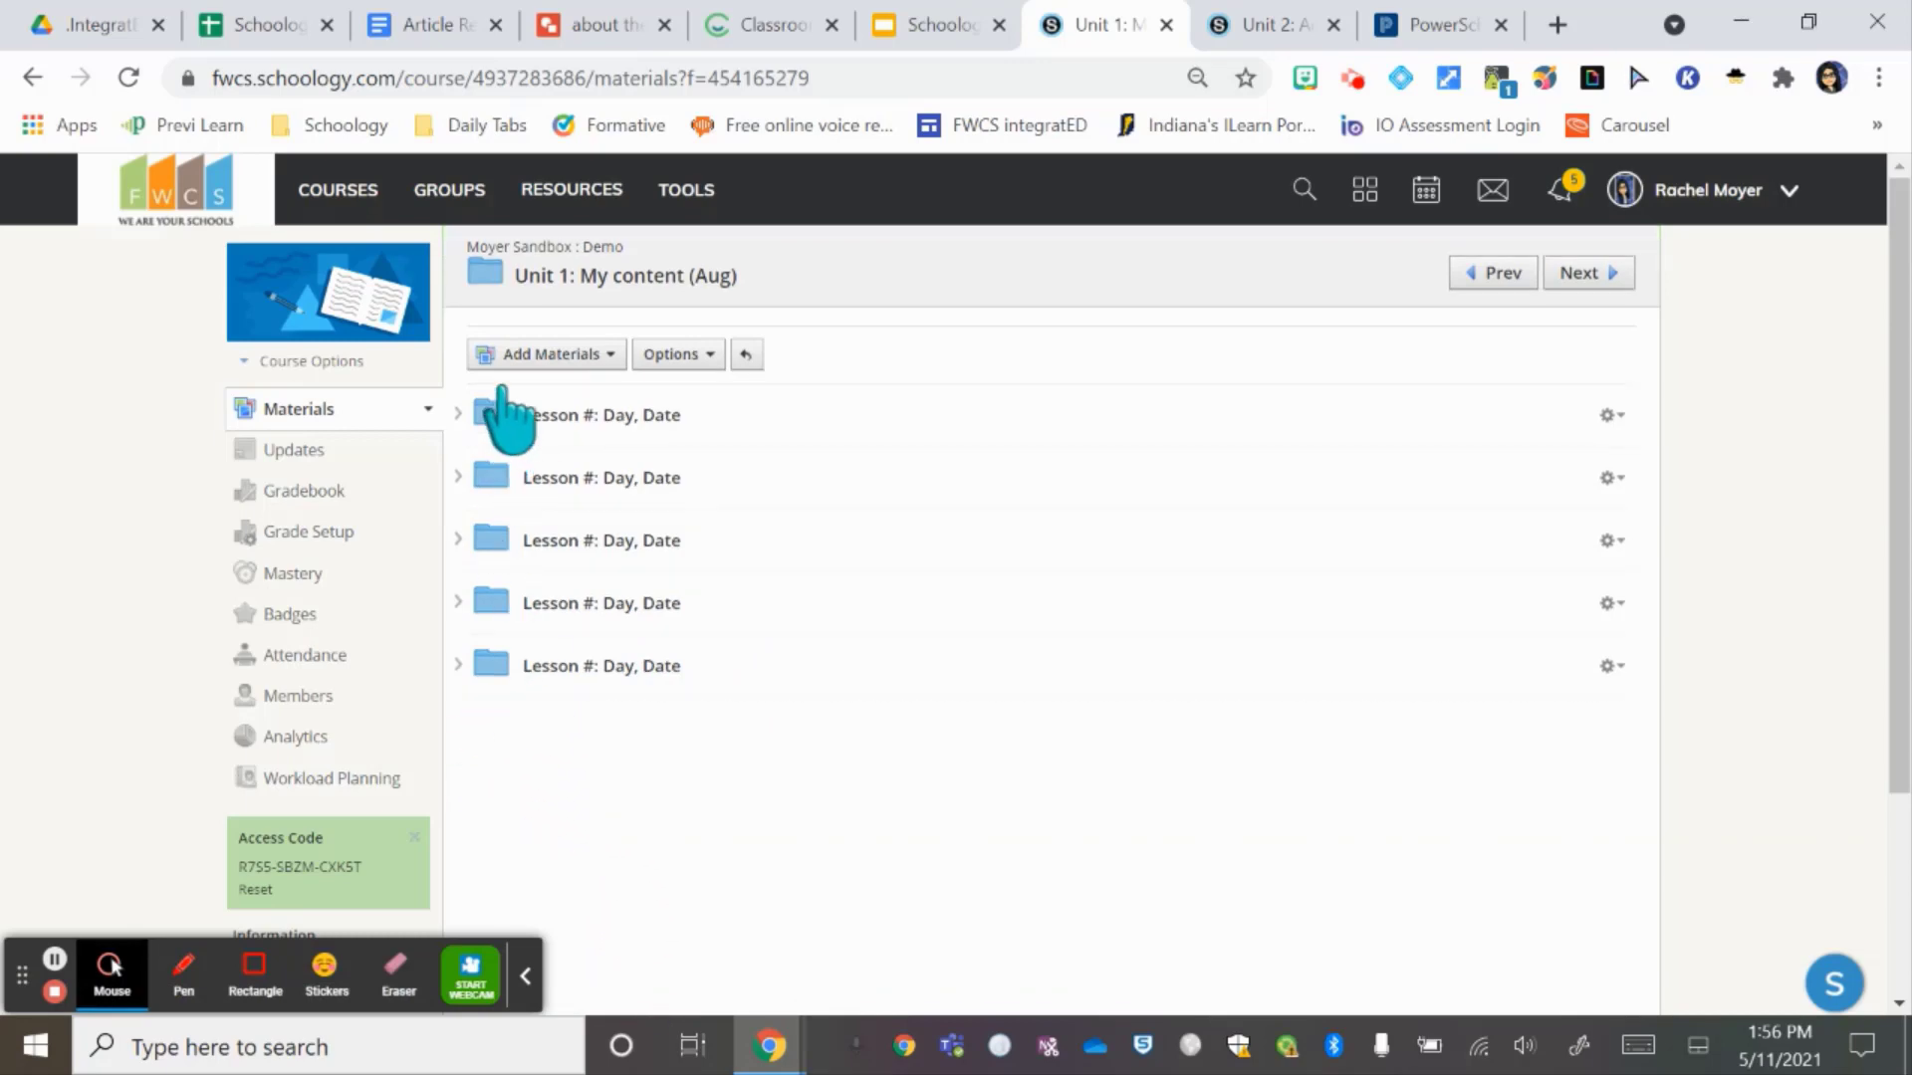
click(490, 697)
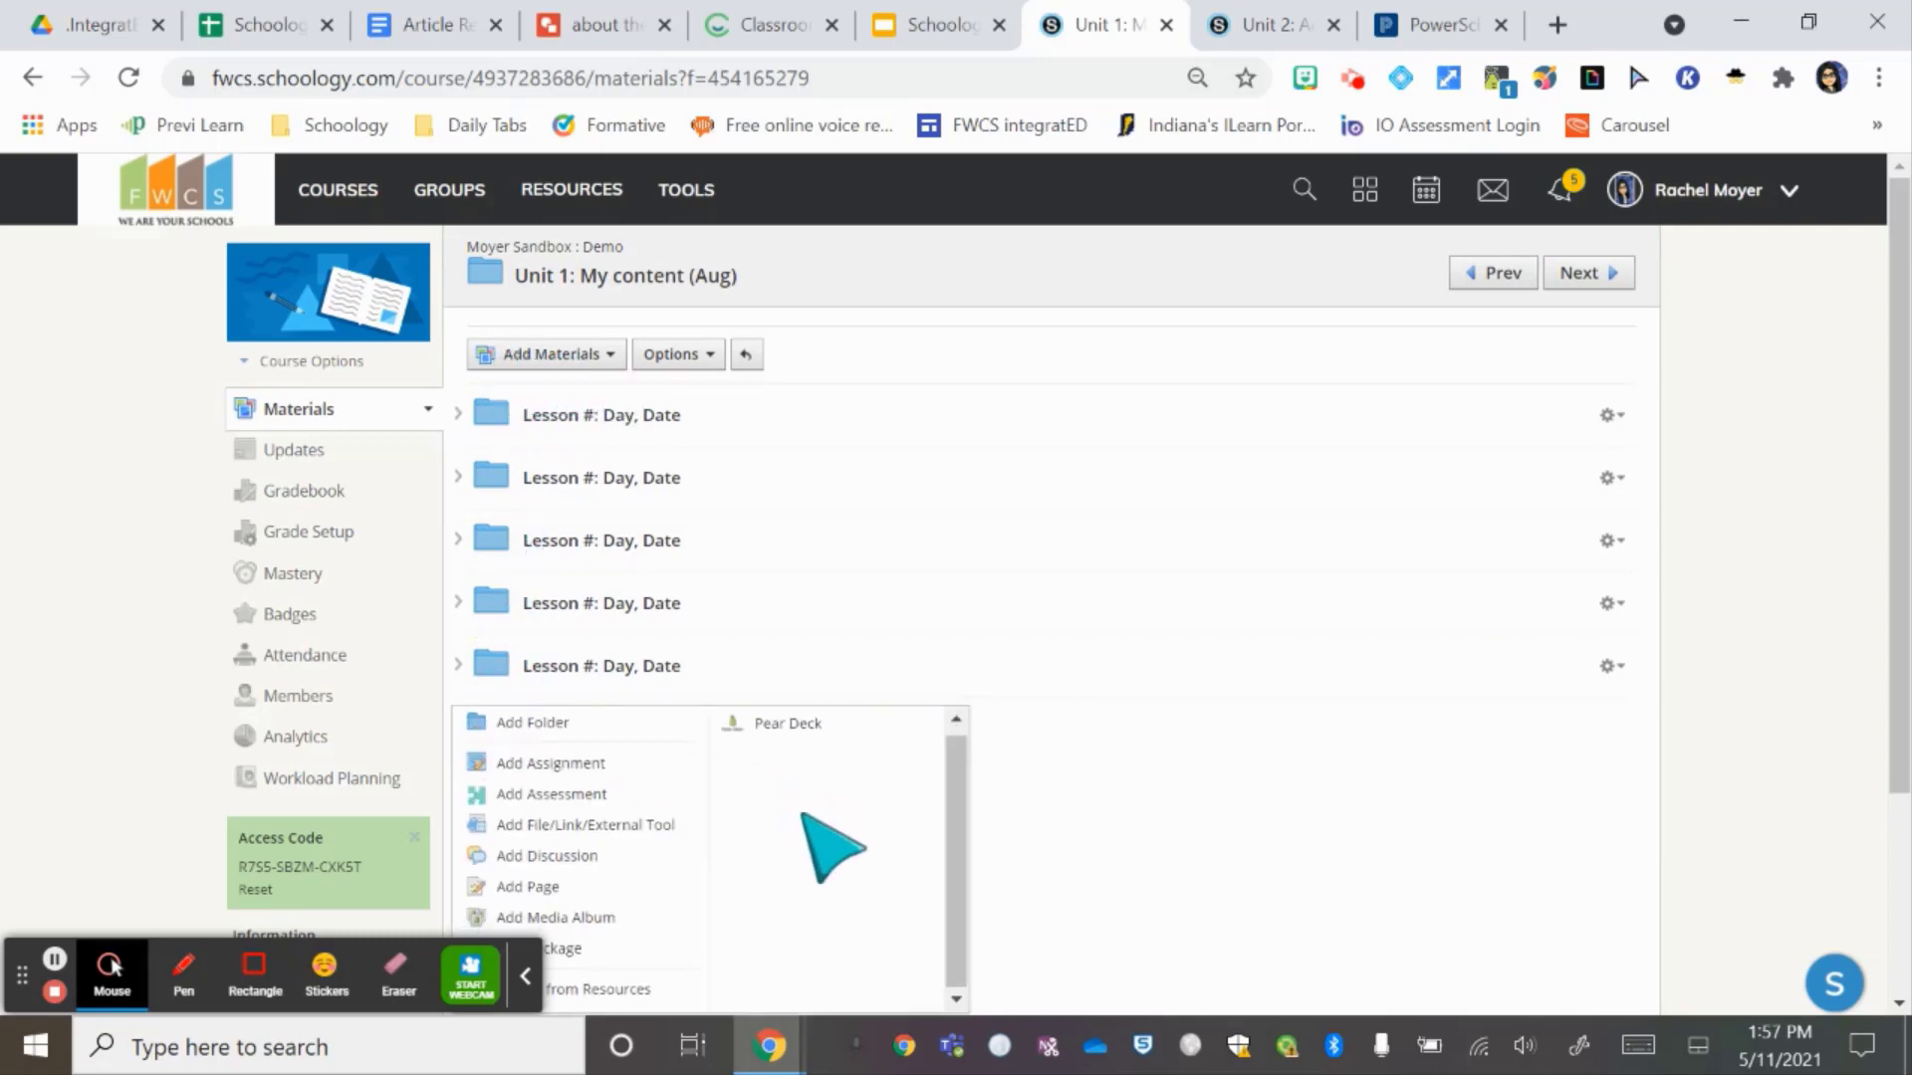
click(642, 993)
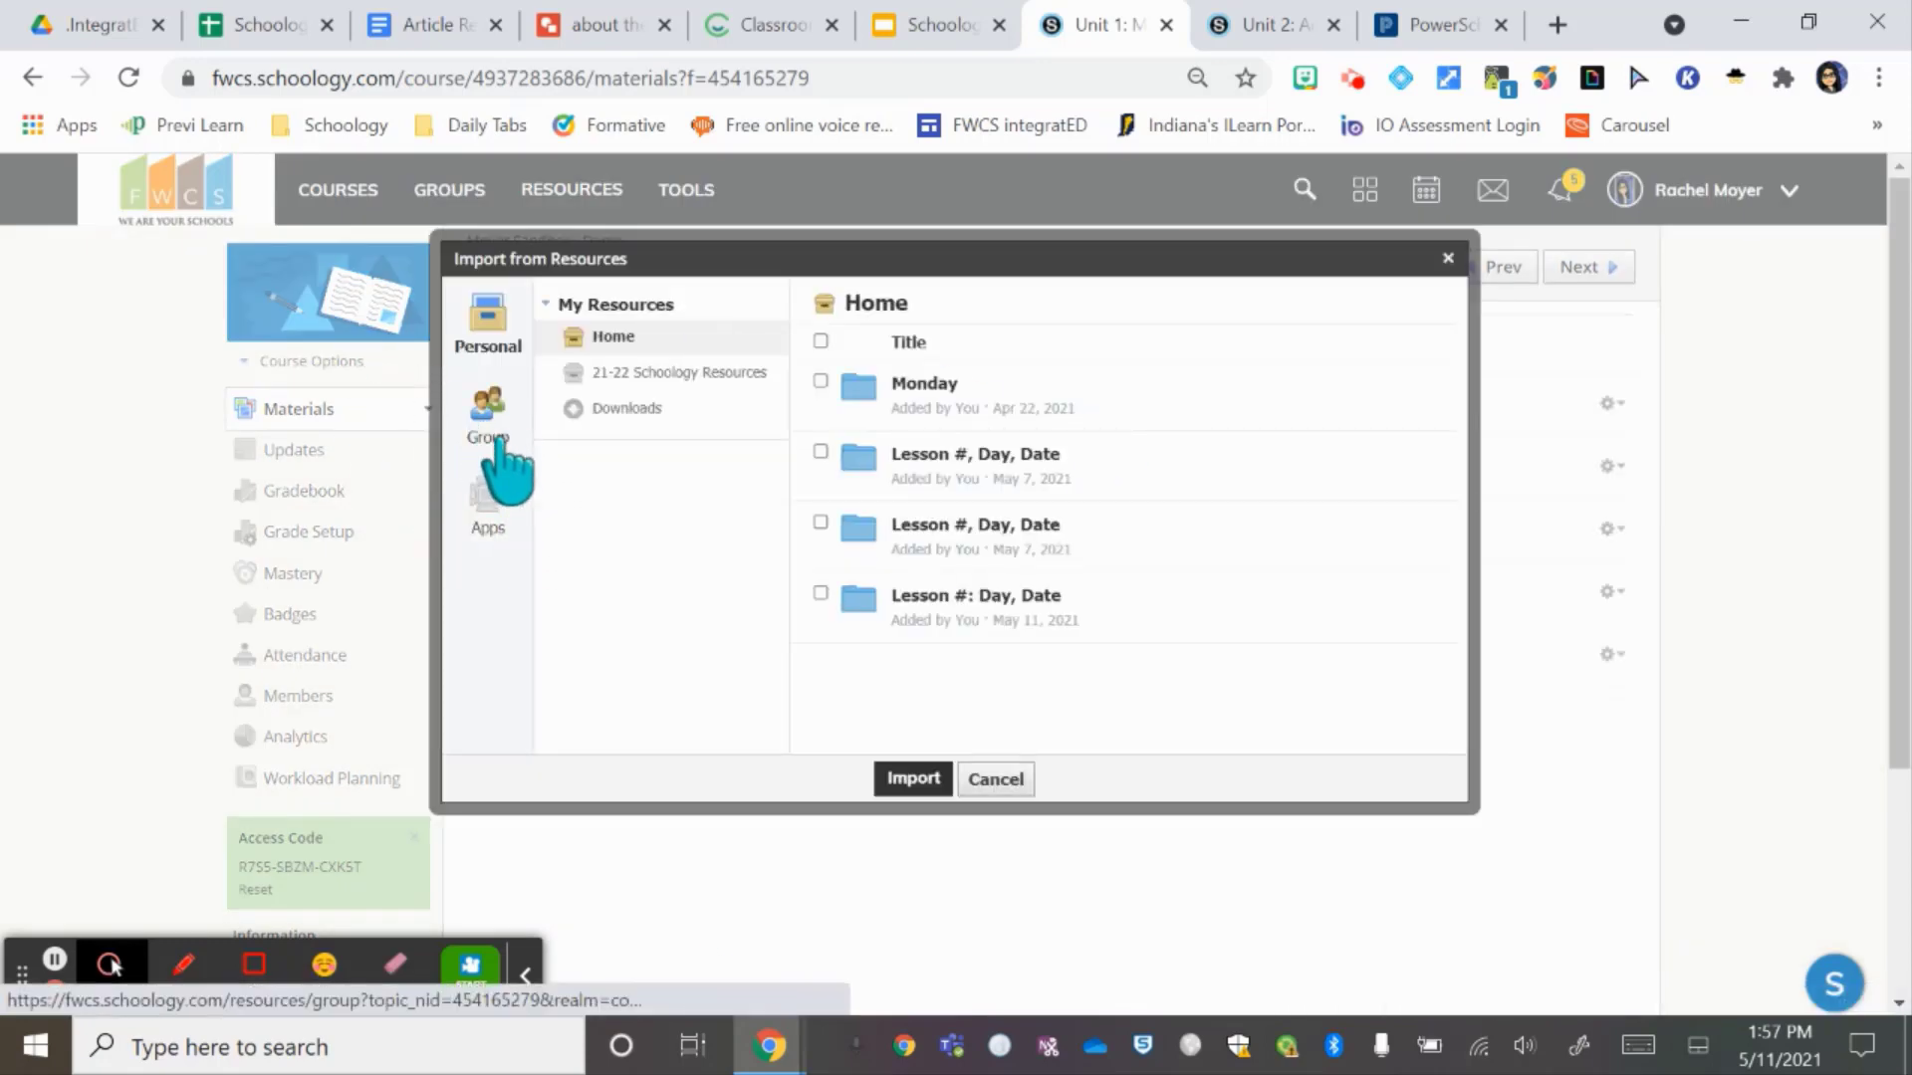
click(622, 375)
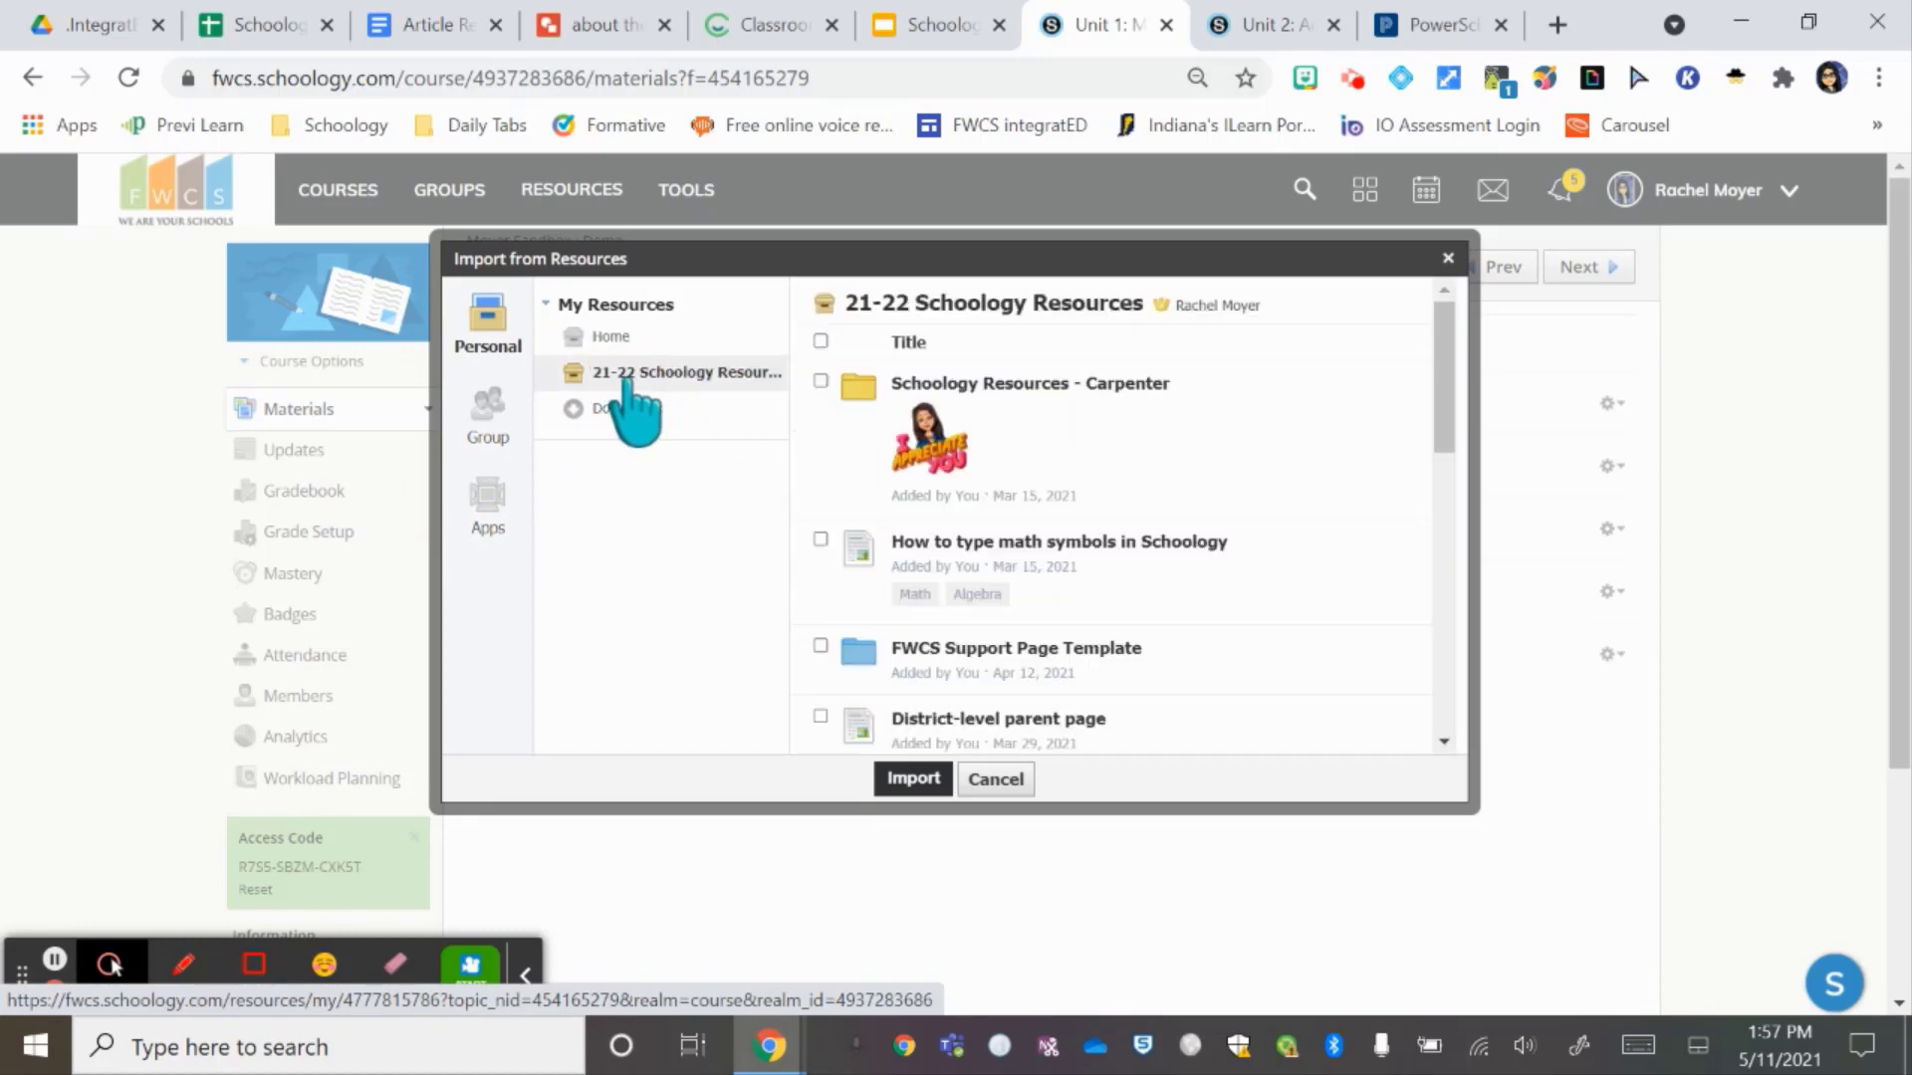
scroll(1185, 552, down, 10)
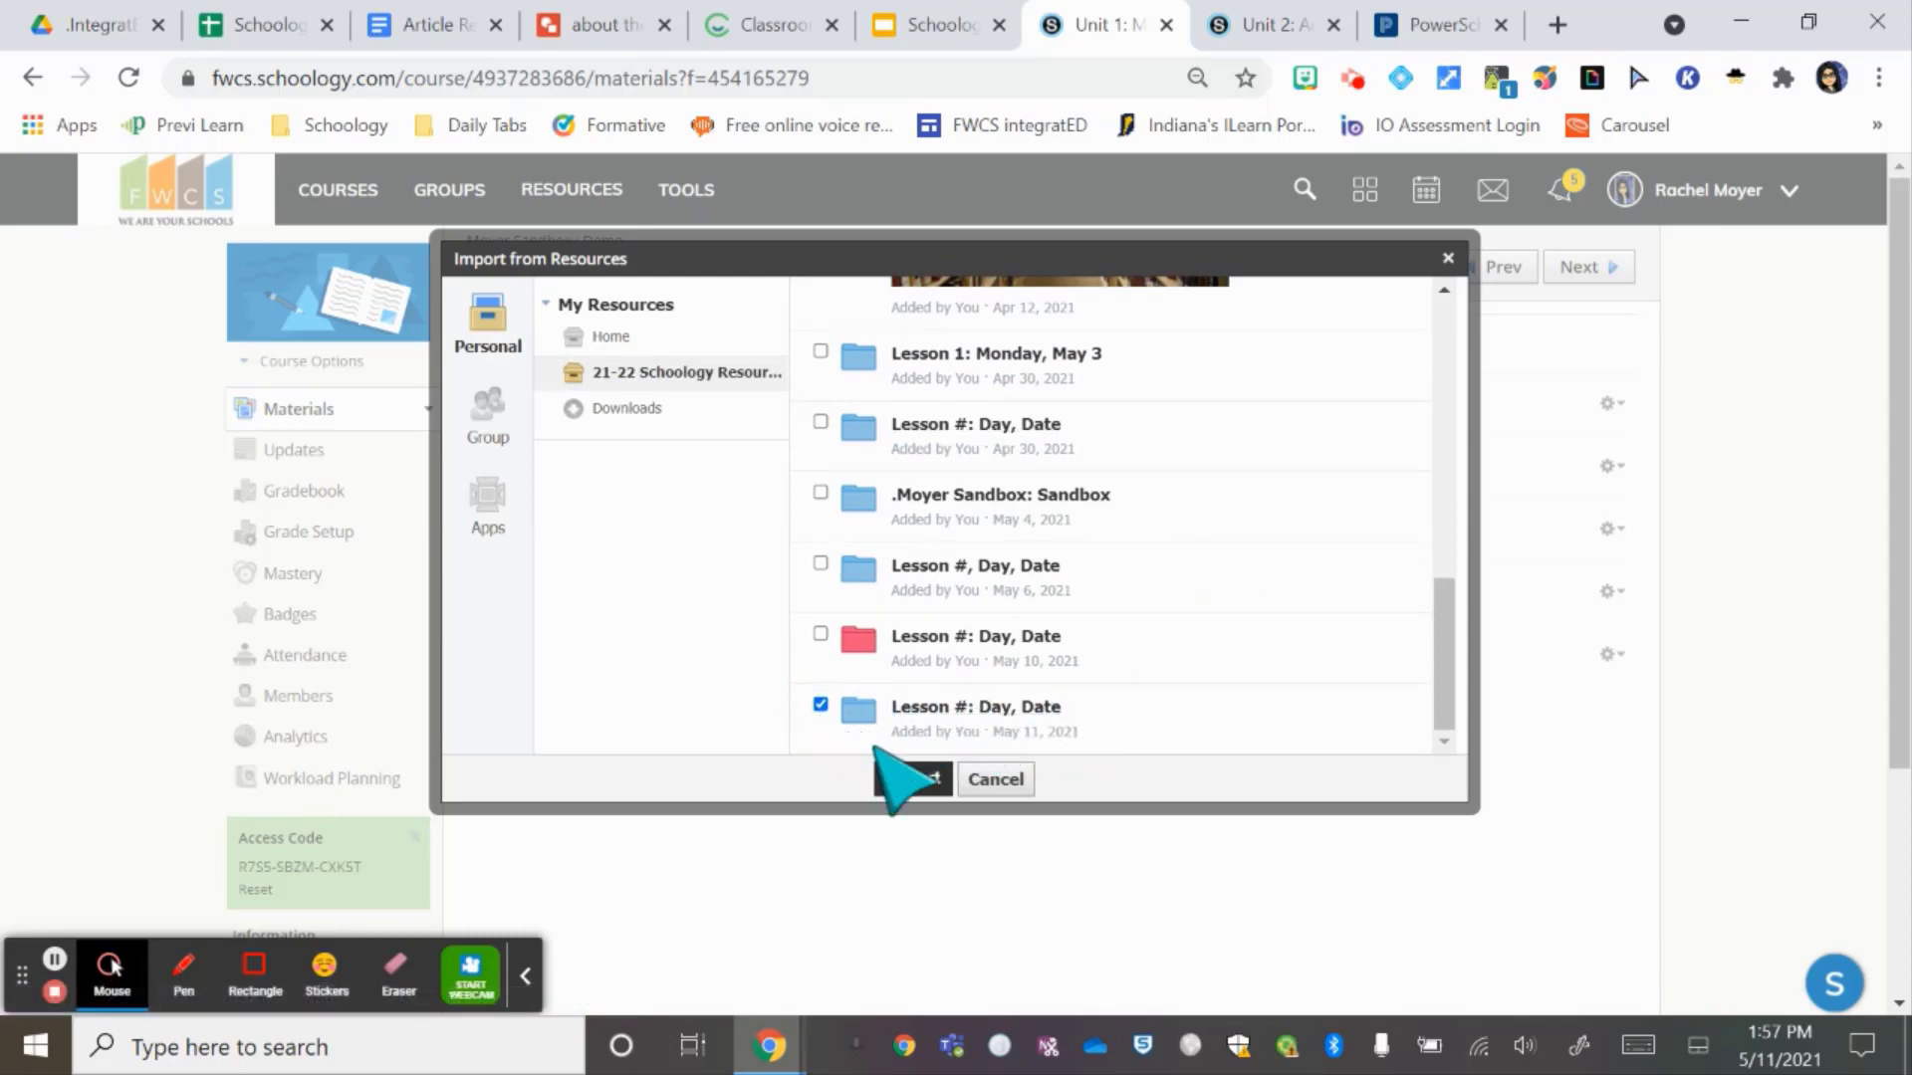
click(910, 780)
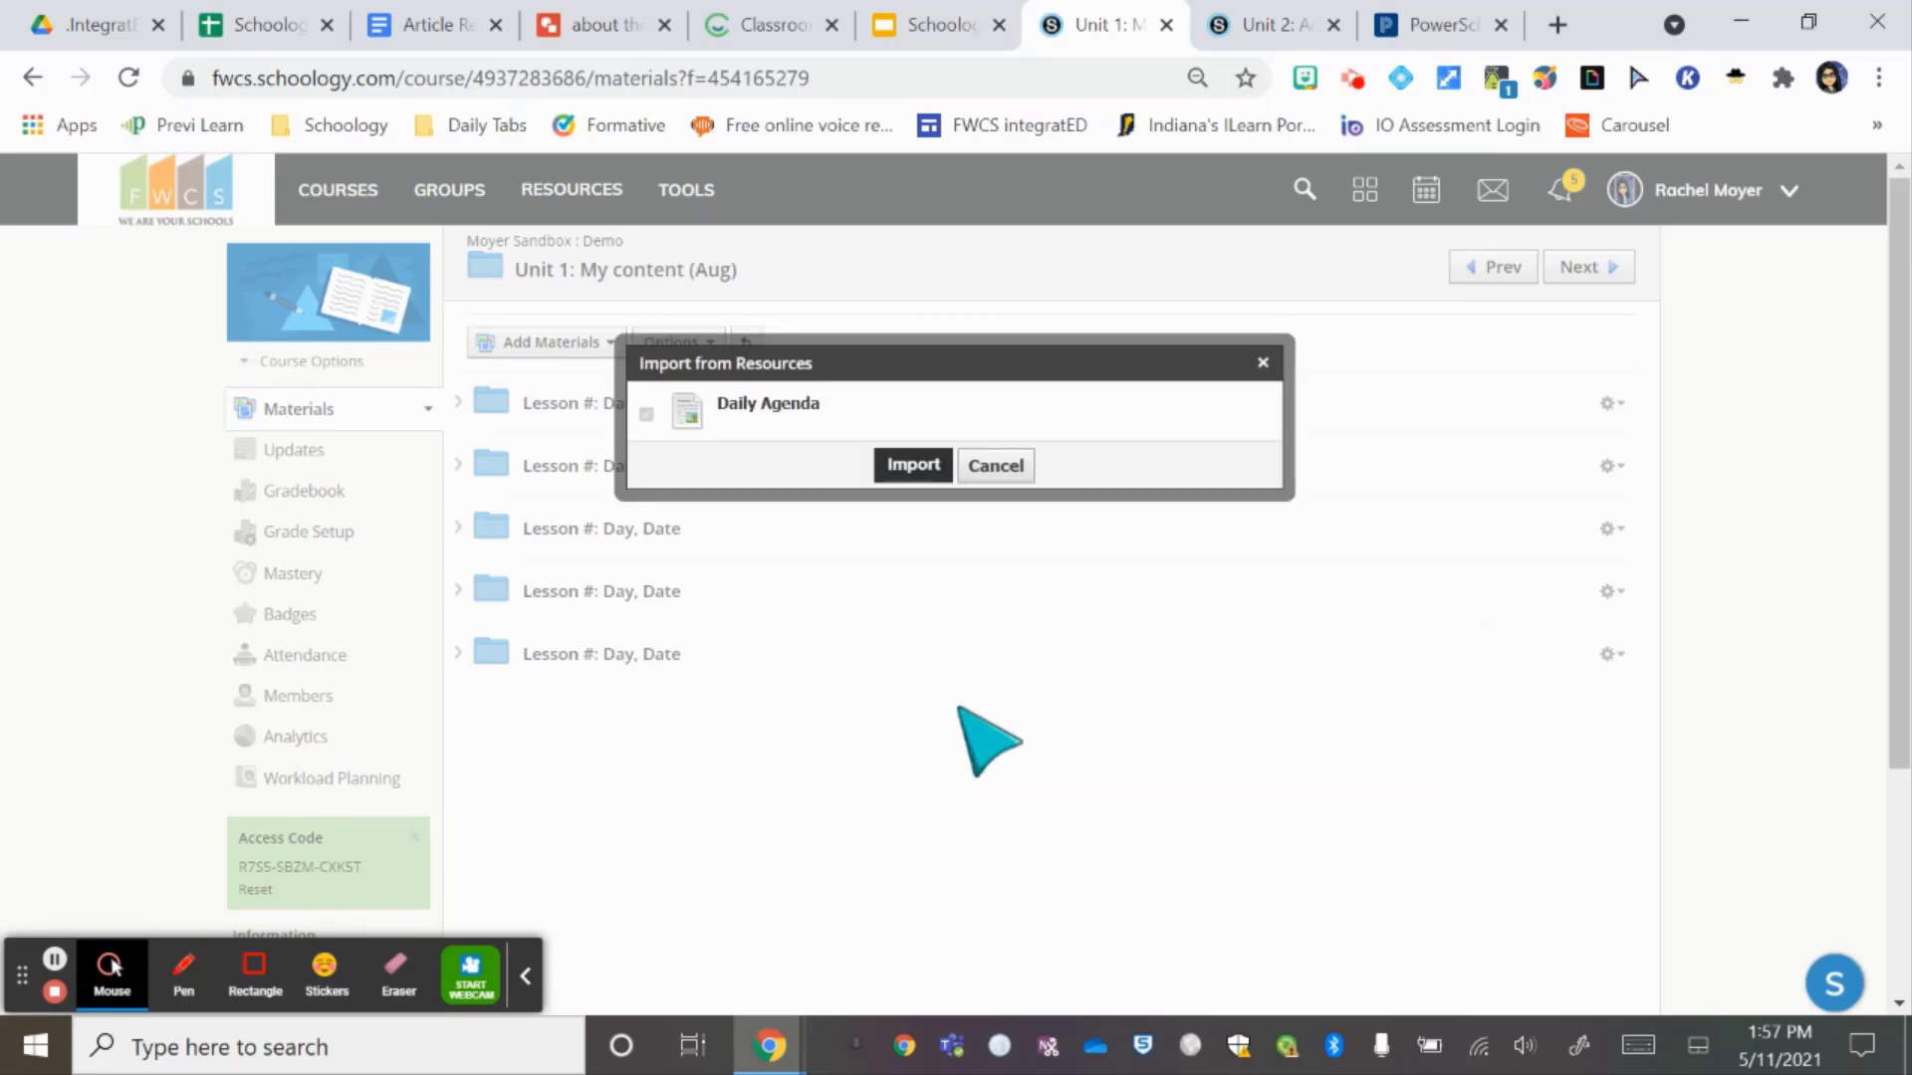
click(912, 465)
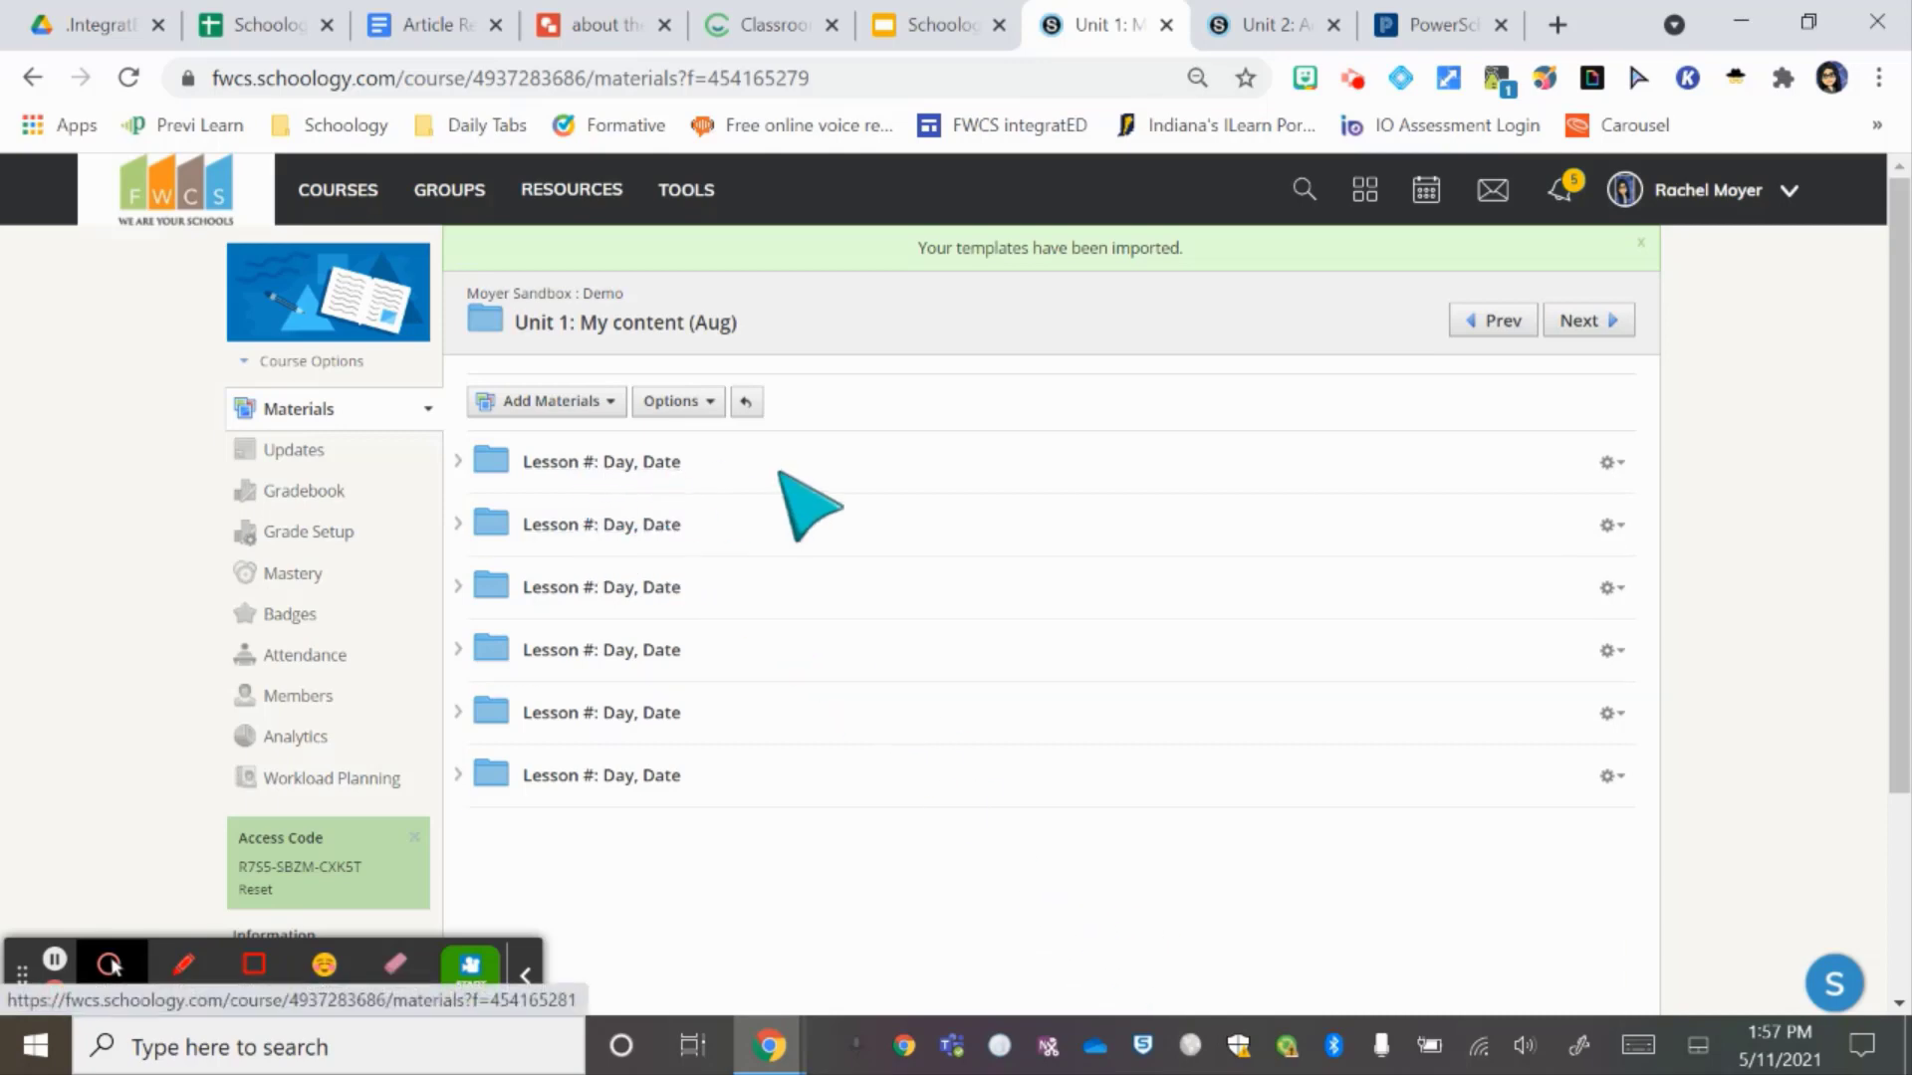
- Rename the first lesson folder "Lesson 1: Monday, May 10" and save the changes
click(1613, 464)
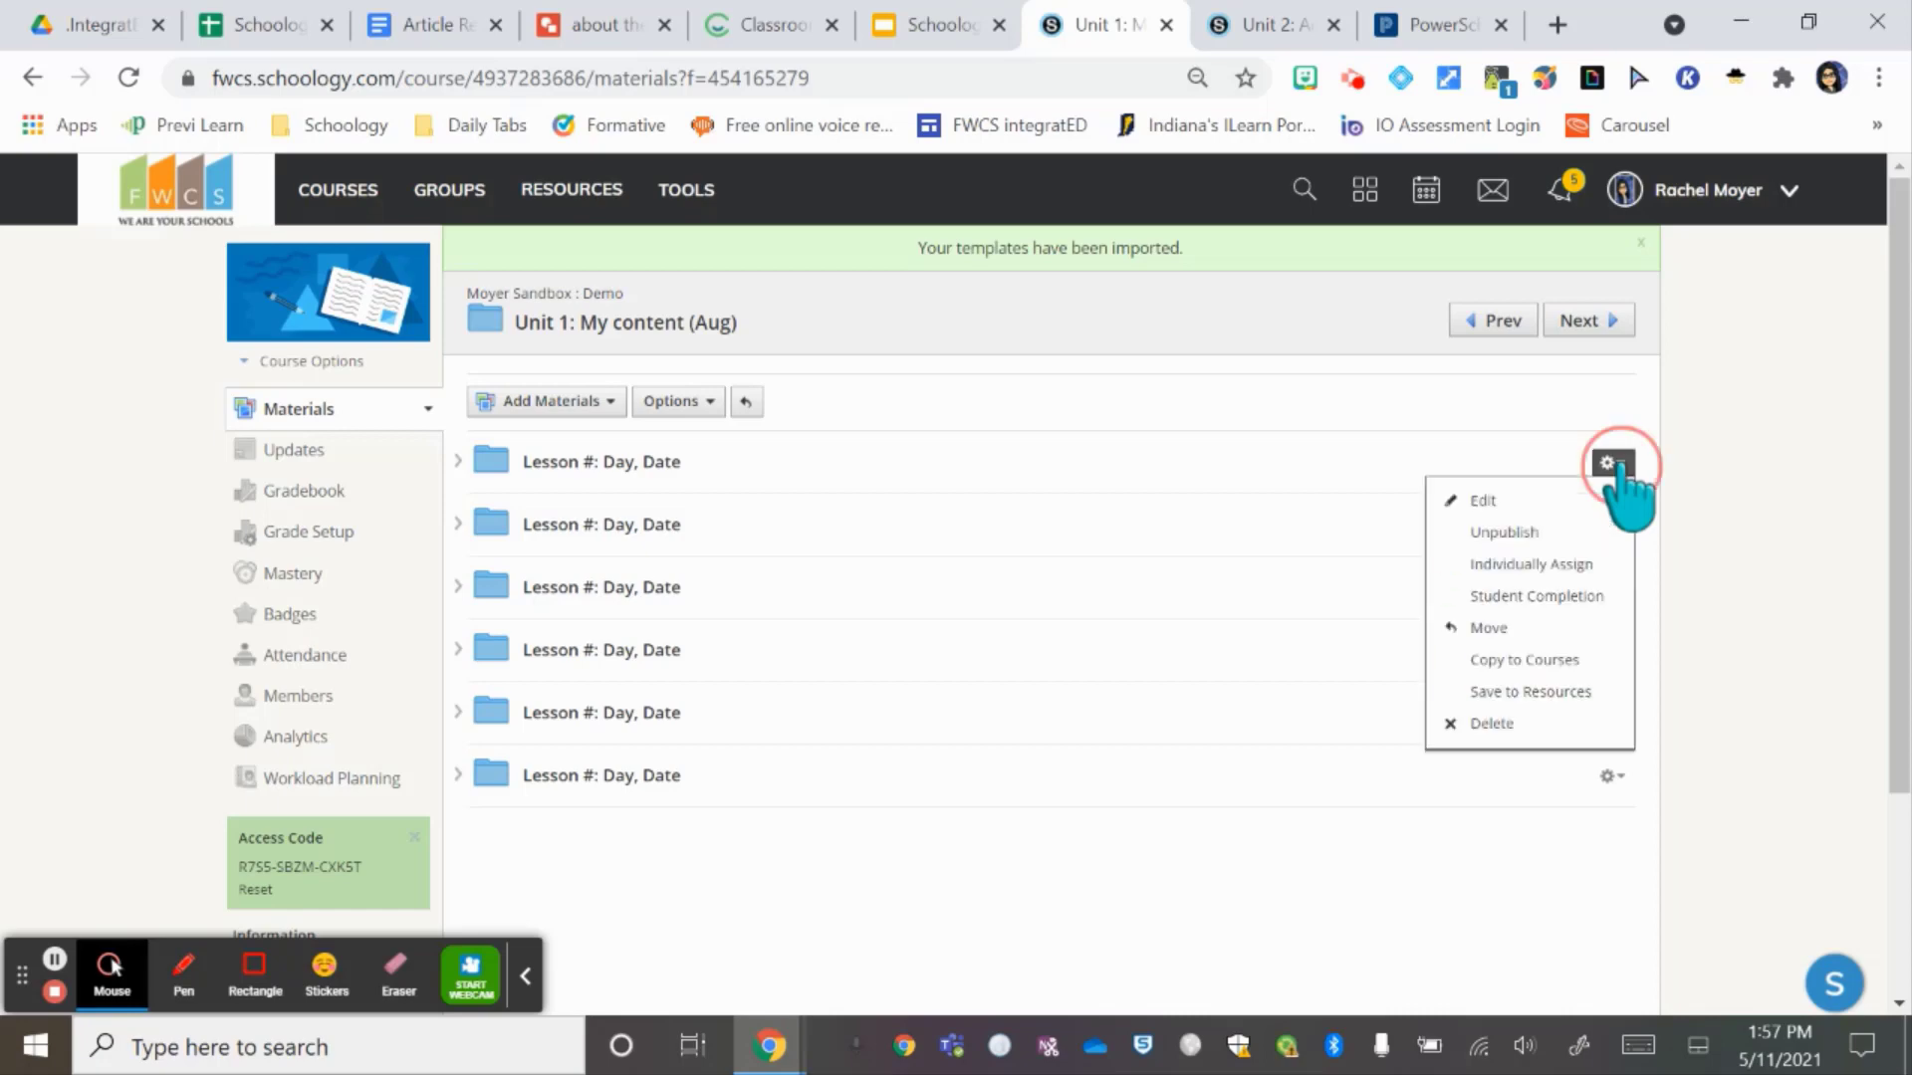
click(1526, 458)
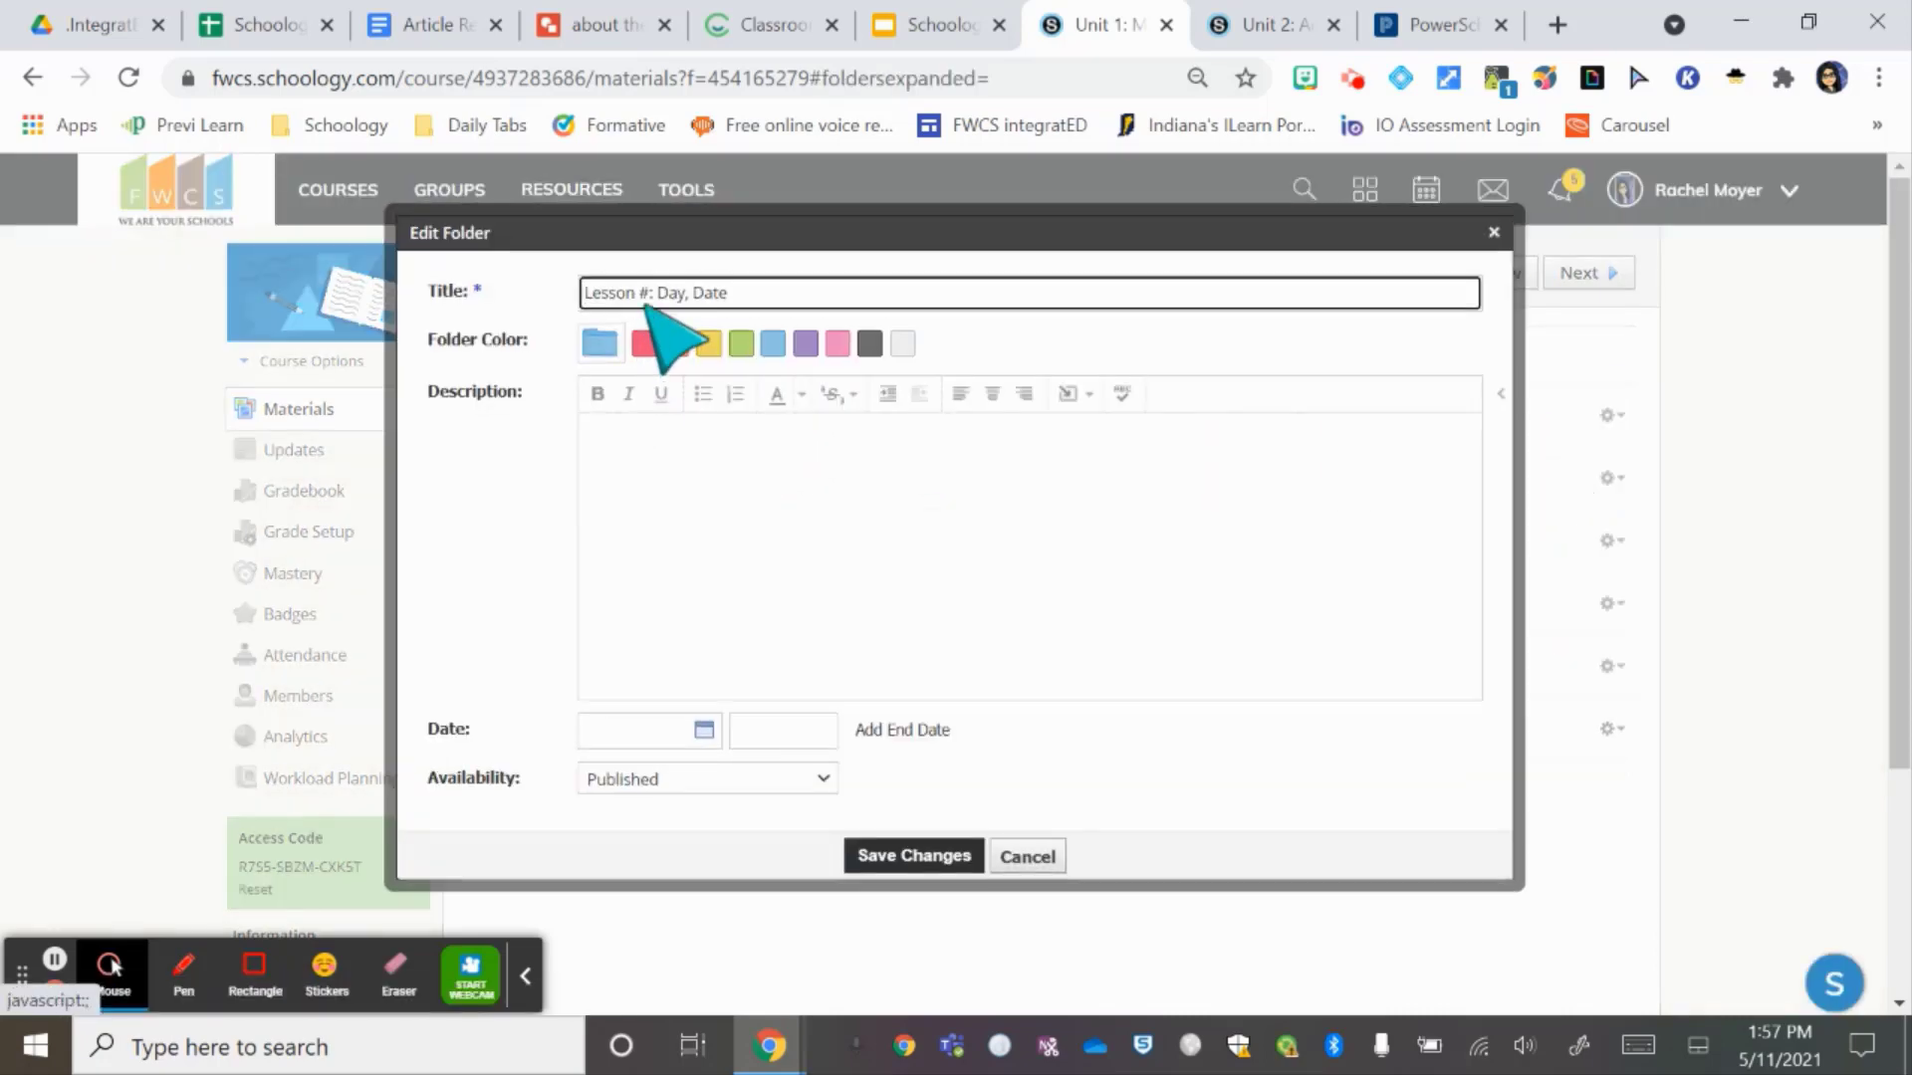
click(650, 297)
key(BackSpace)
key(BackSpace)
key(BackSpace)
text(1:)
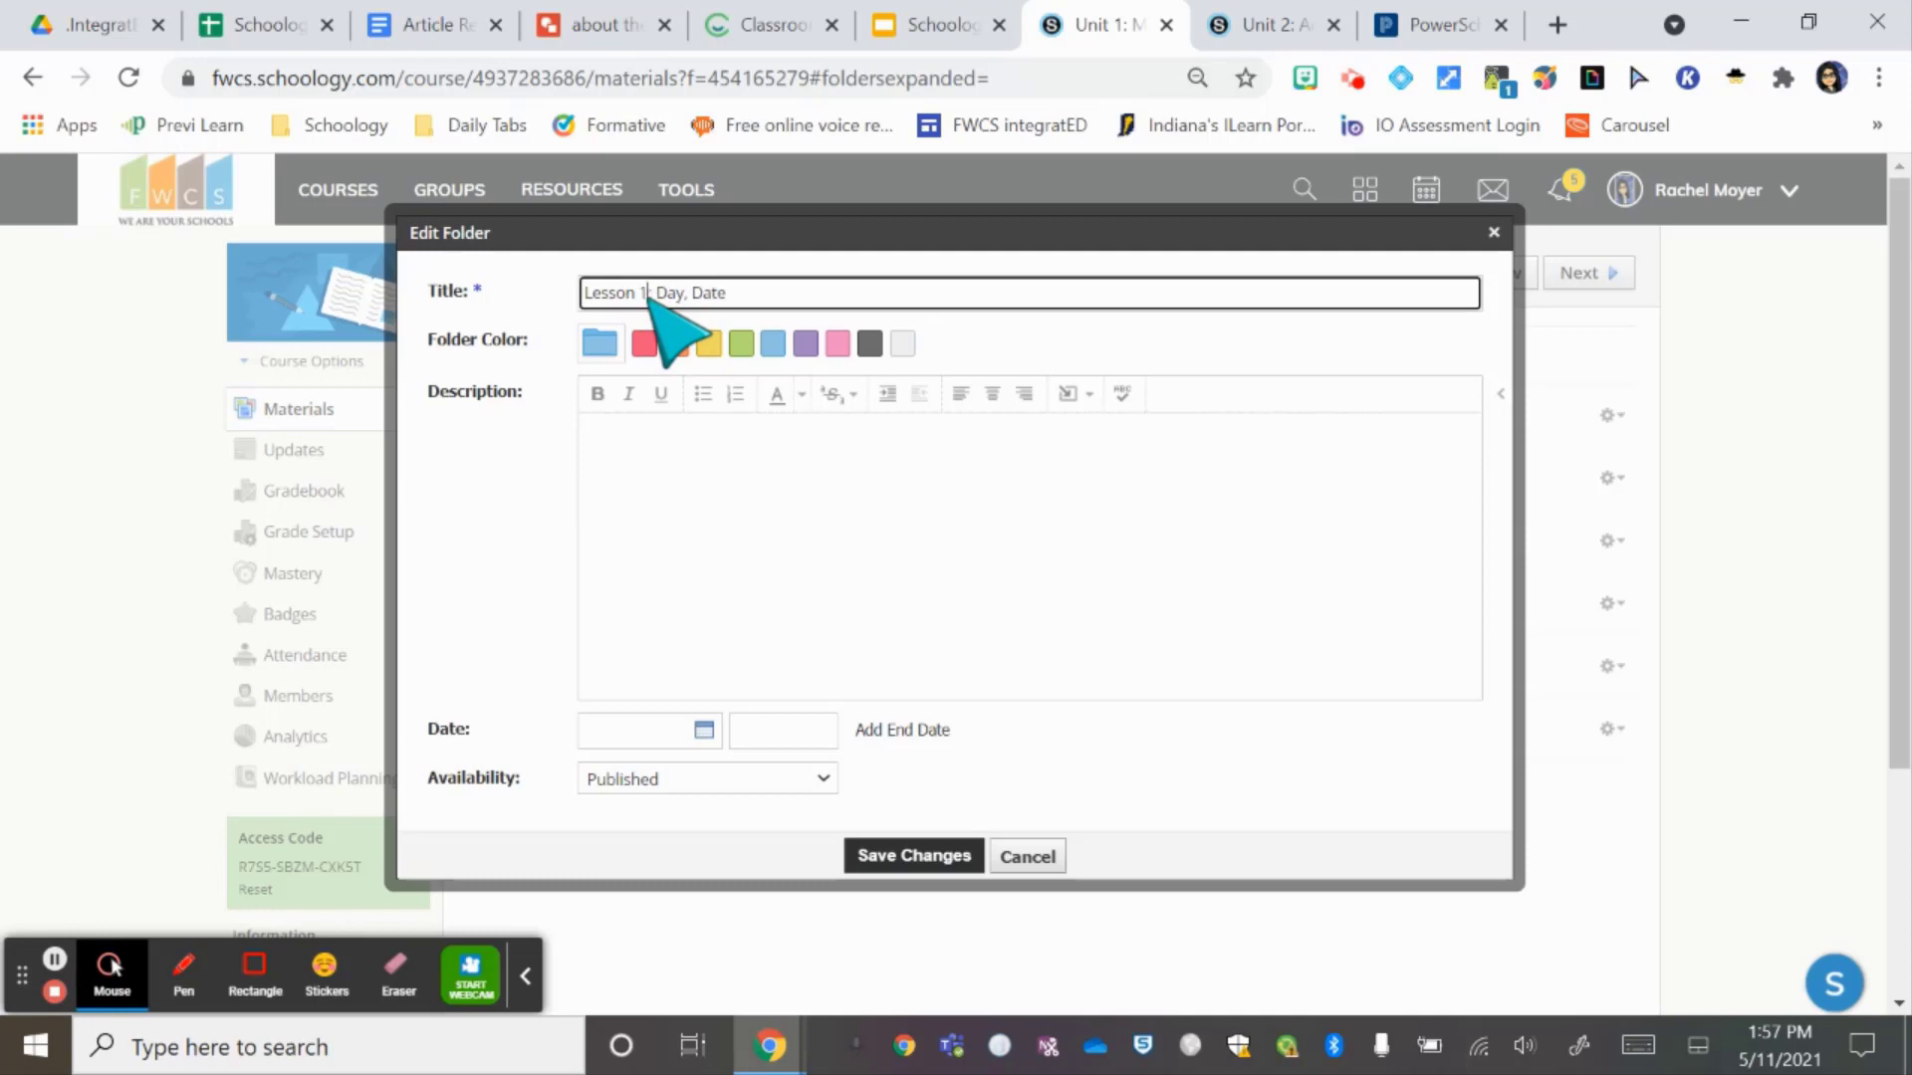
drag(727, 295, 659, 296)
text(M)
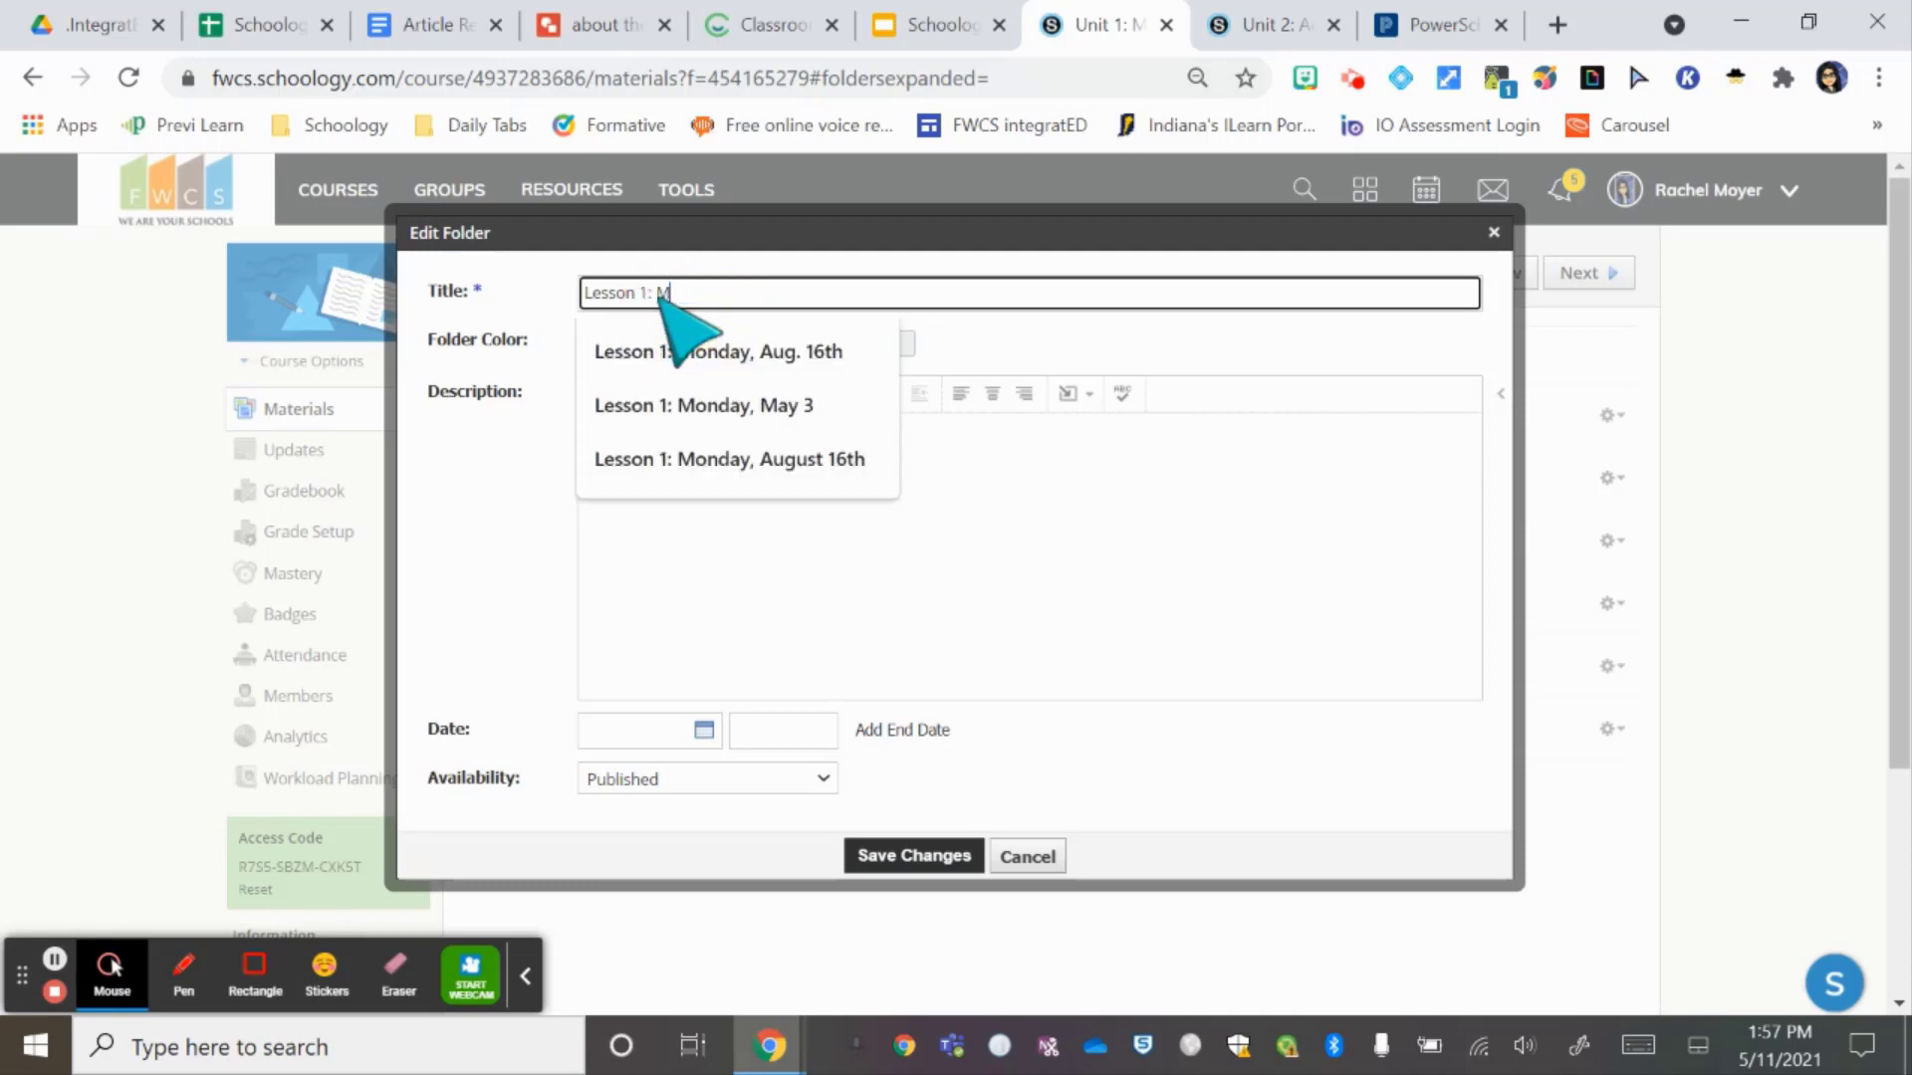
text(onday, May )
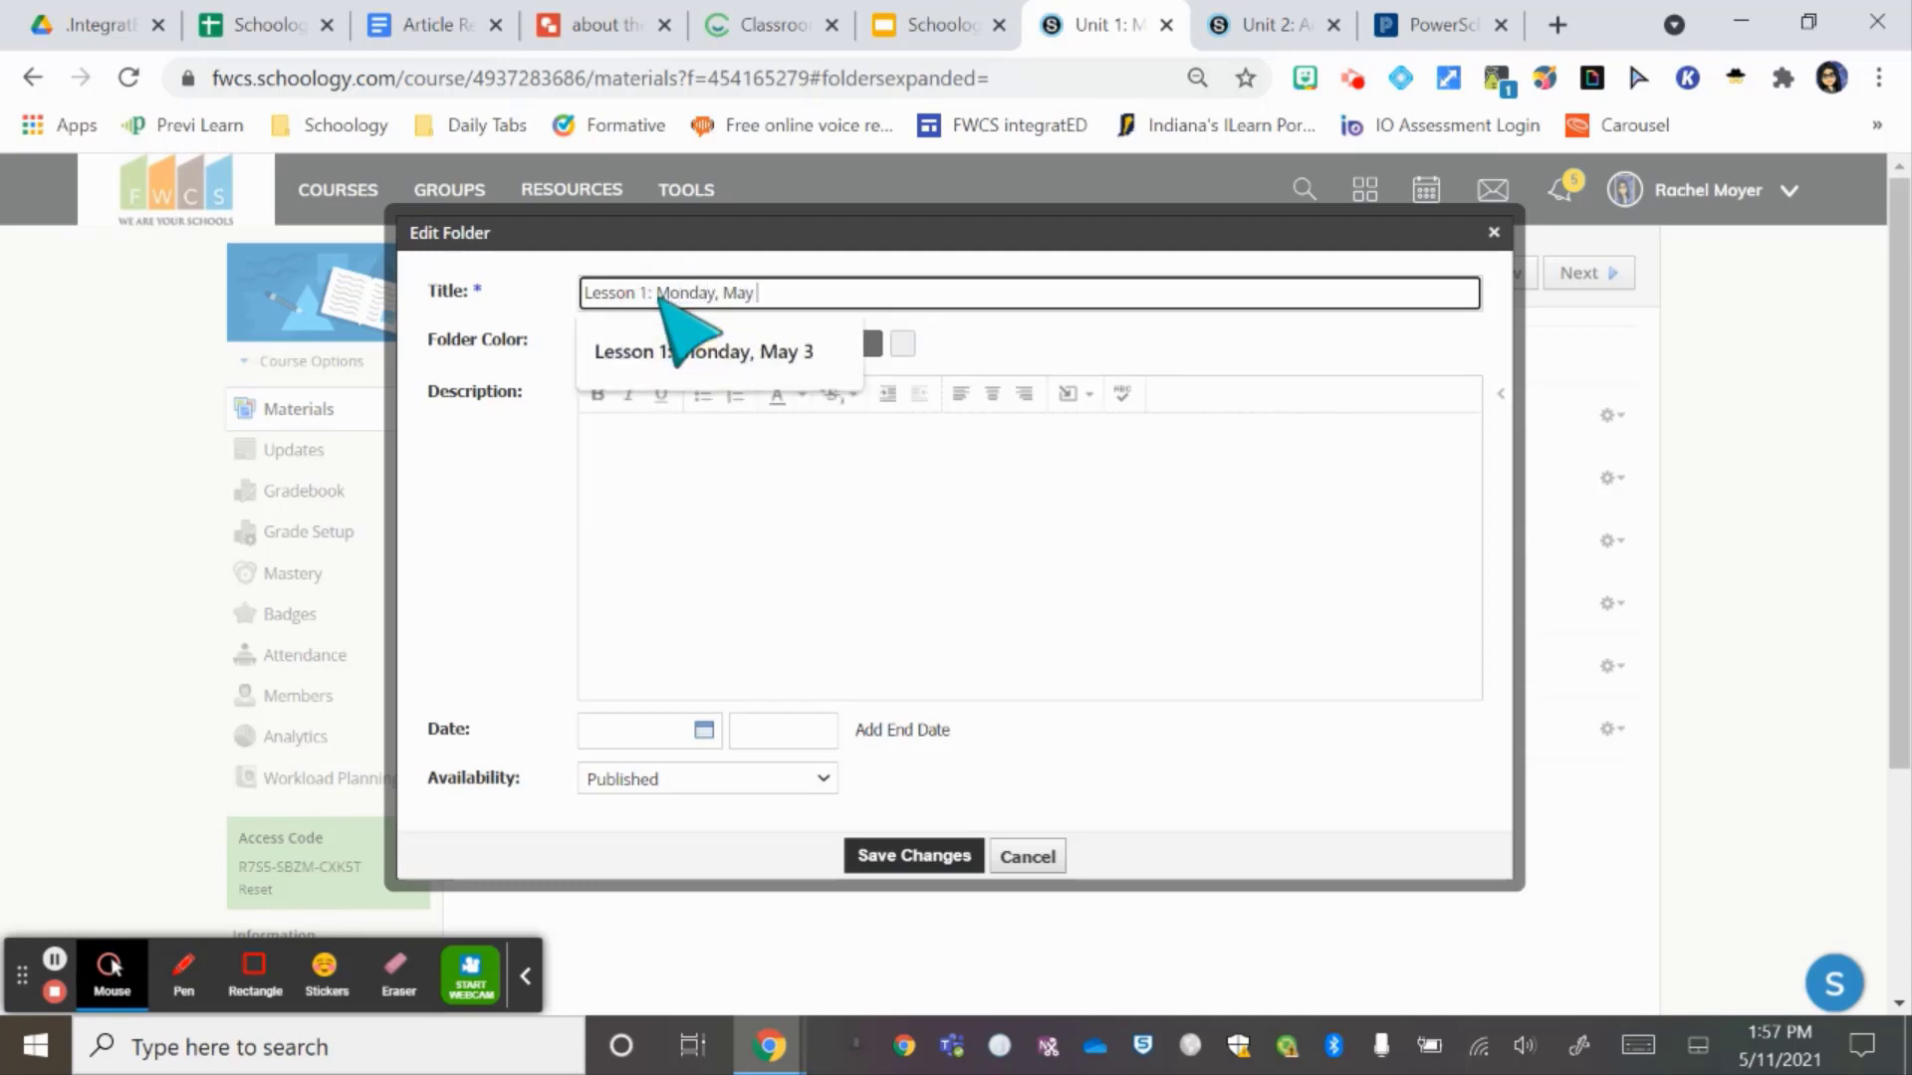
text(10)
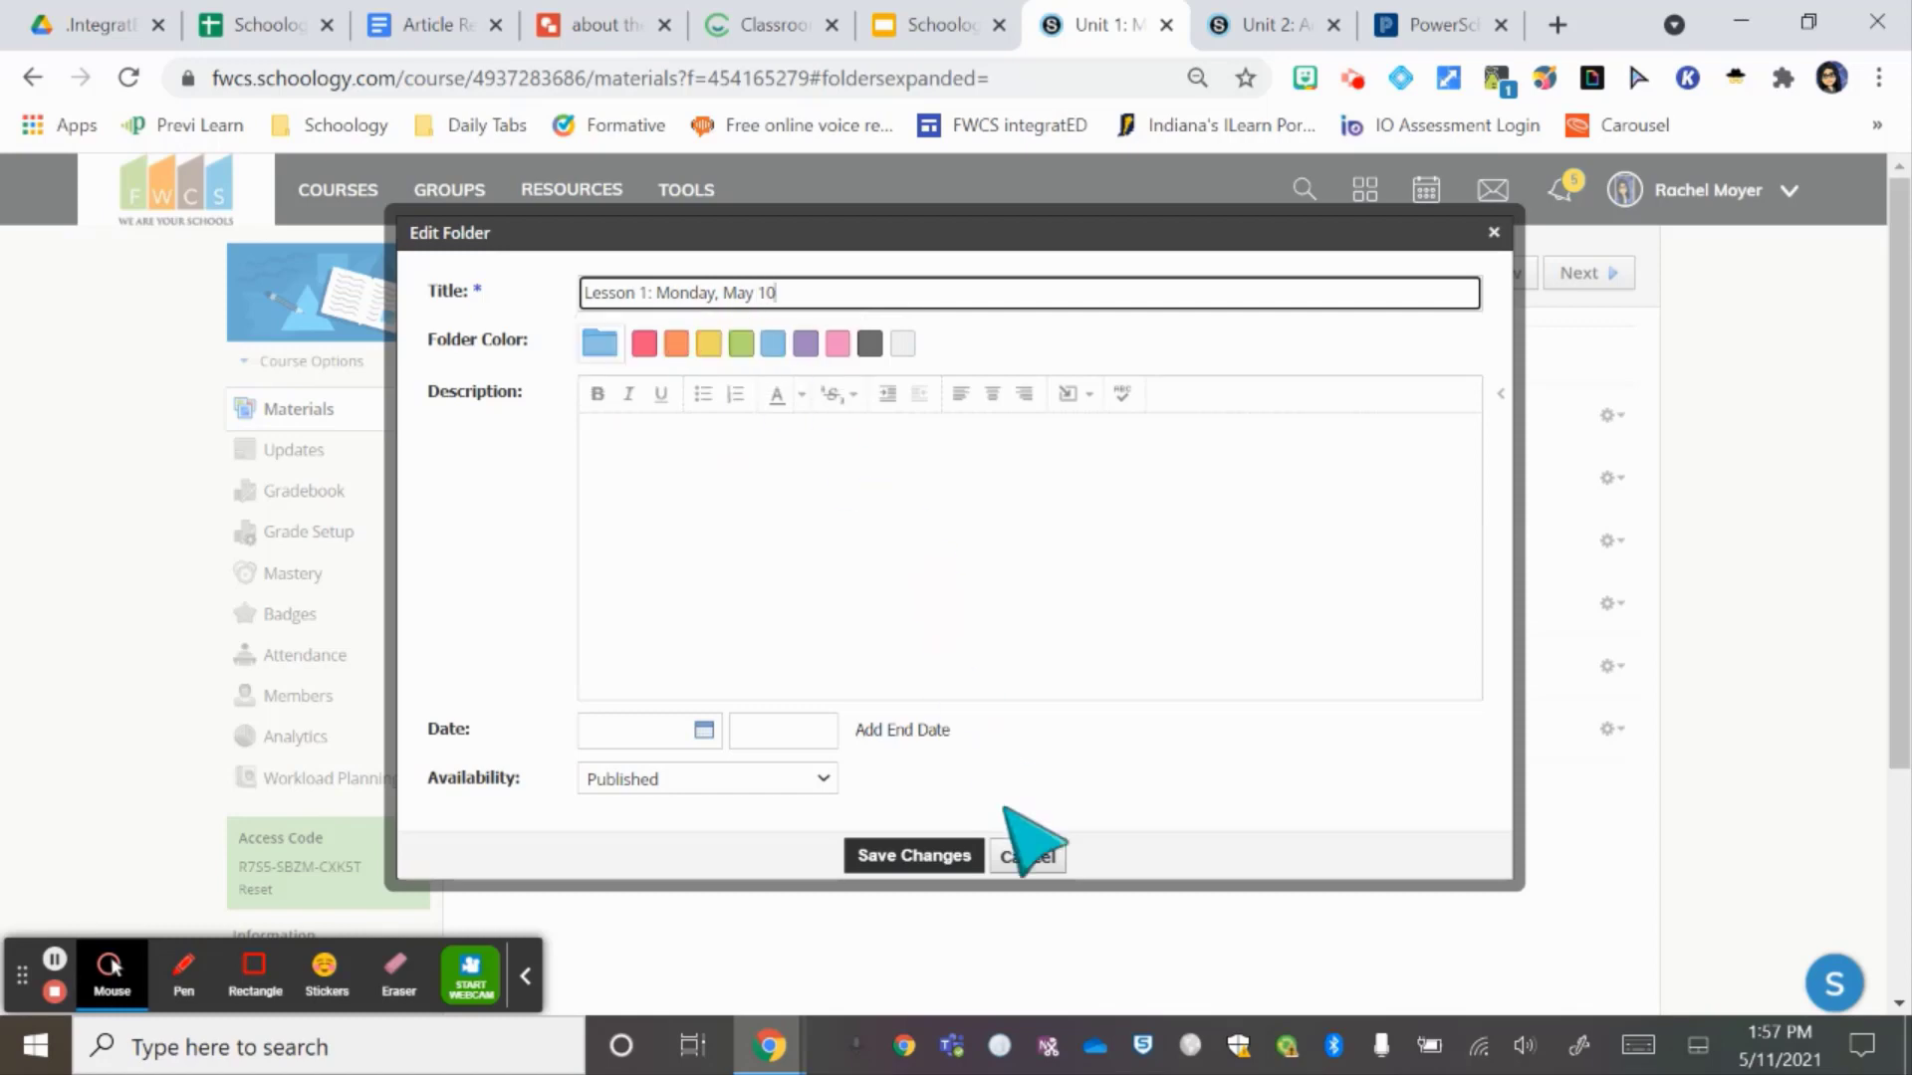
click(911, 856)
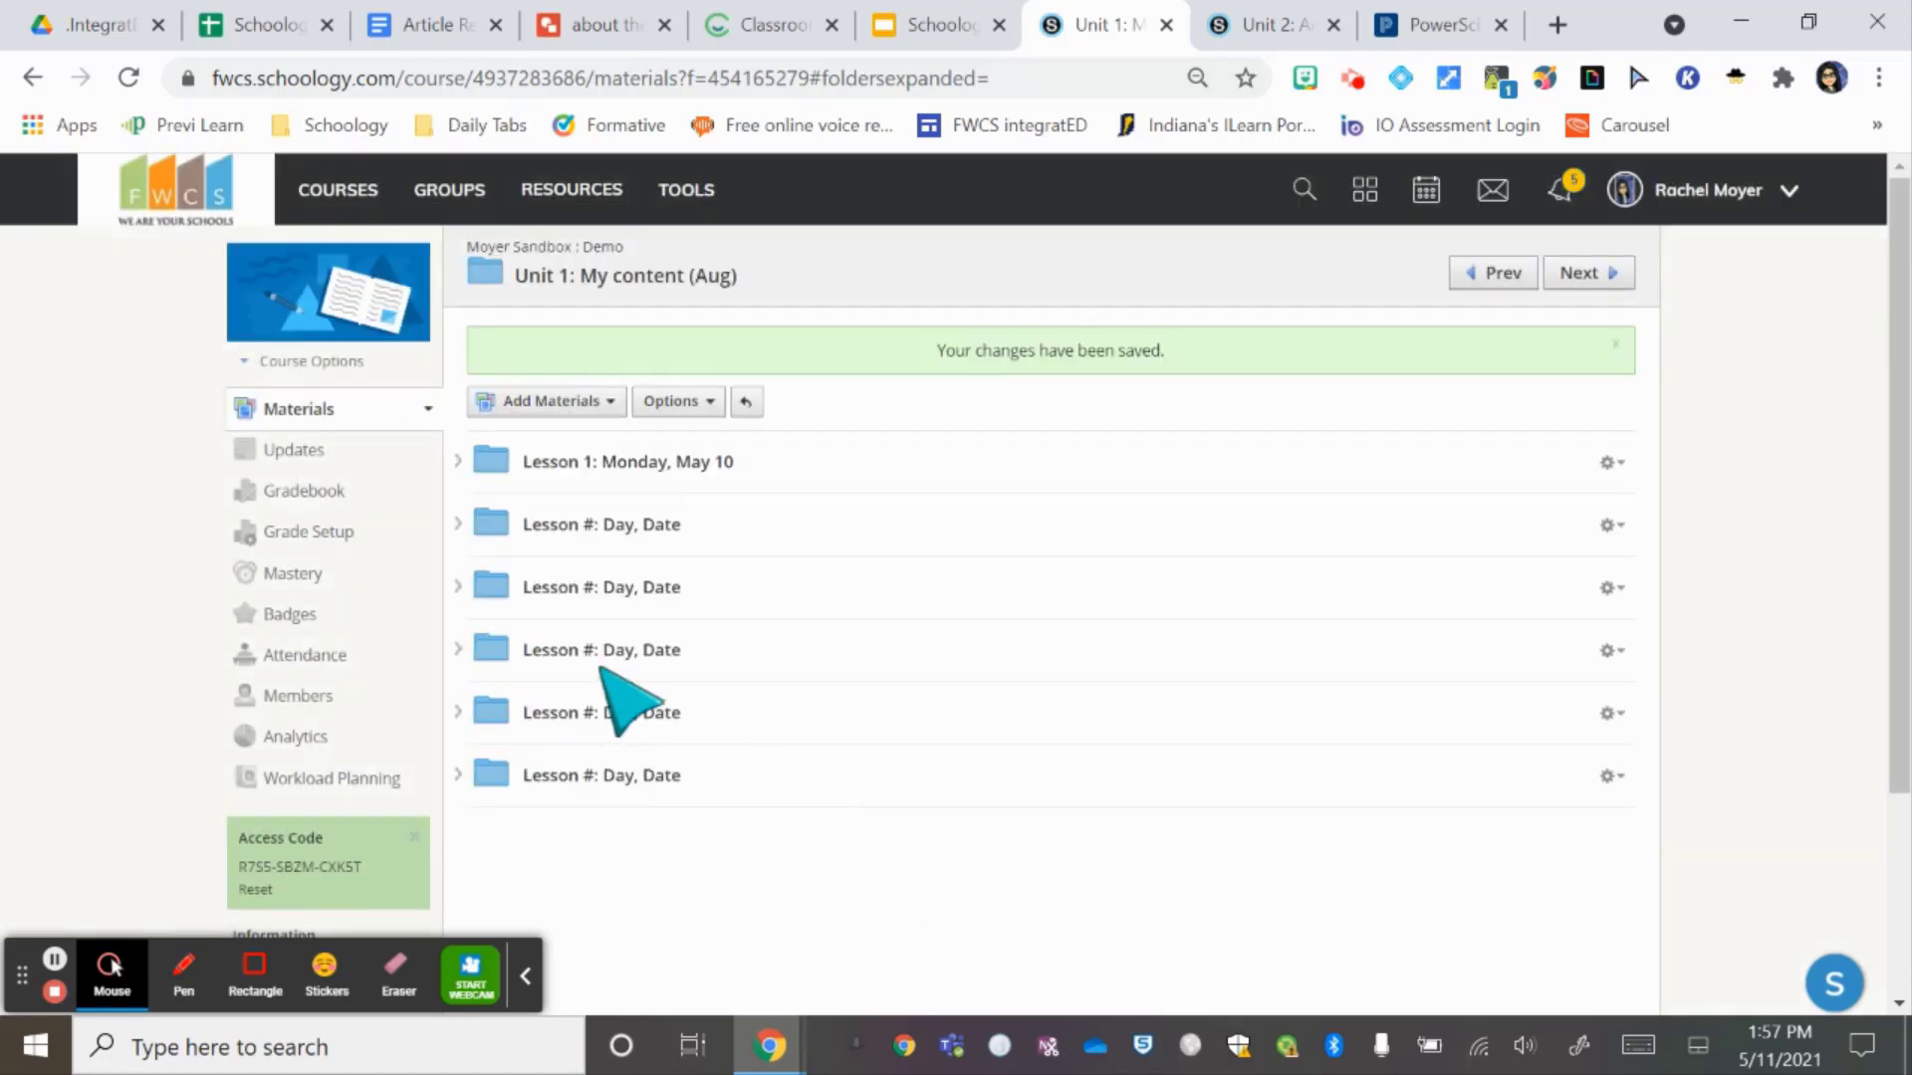
- Rename the second lesson folder "Lesson 2: Tuesday, May 11" and save the changes
click(1608, 525)
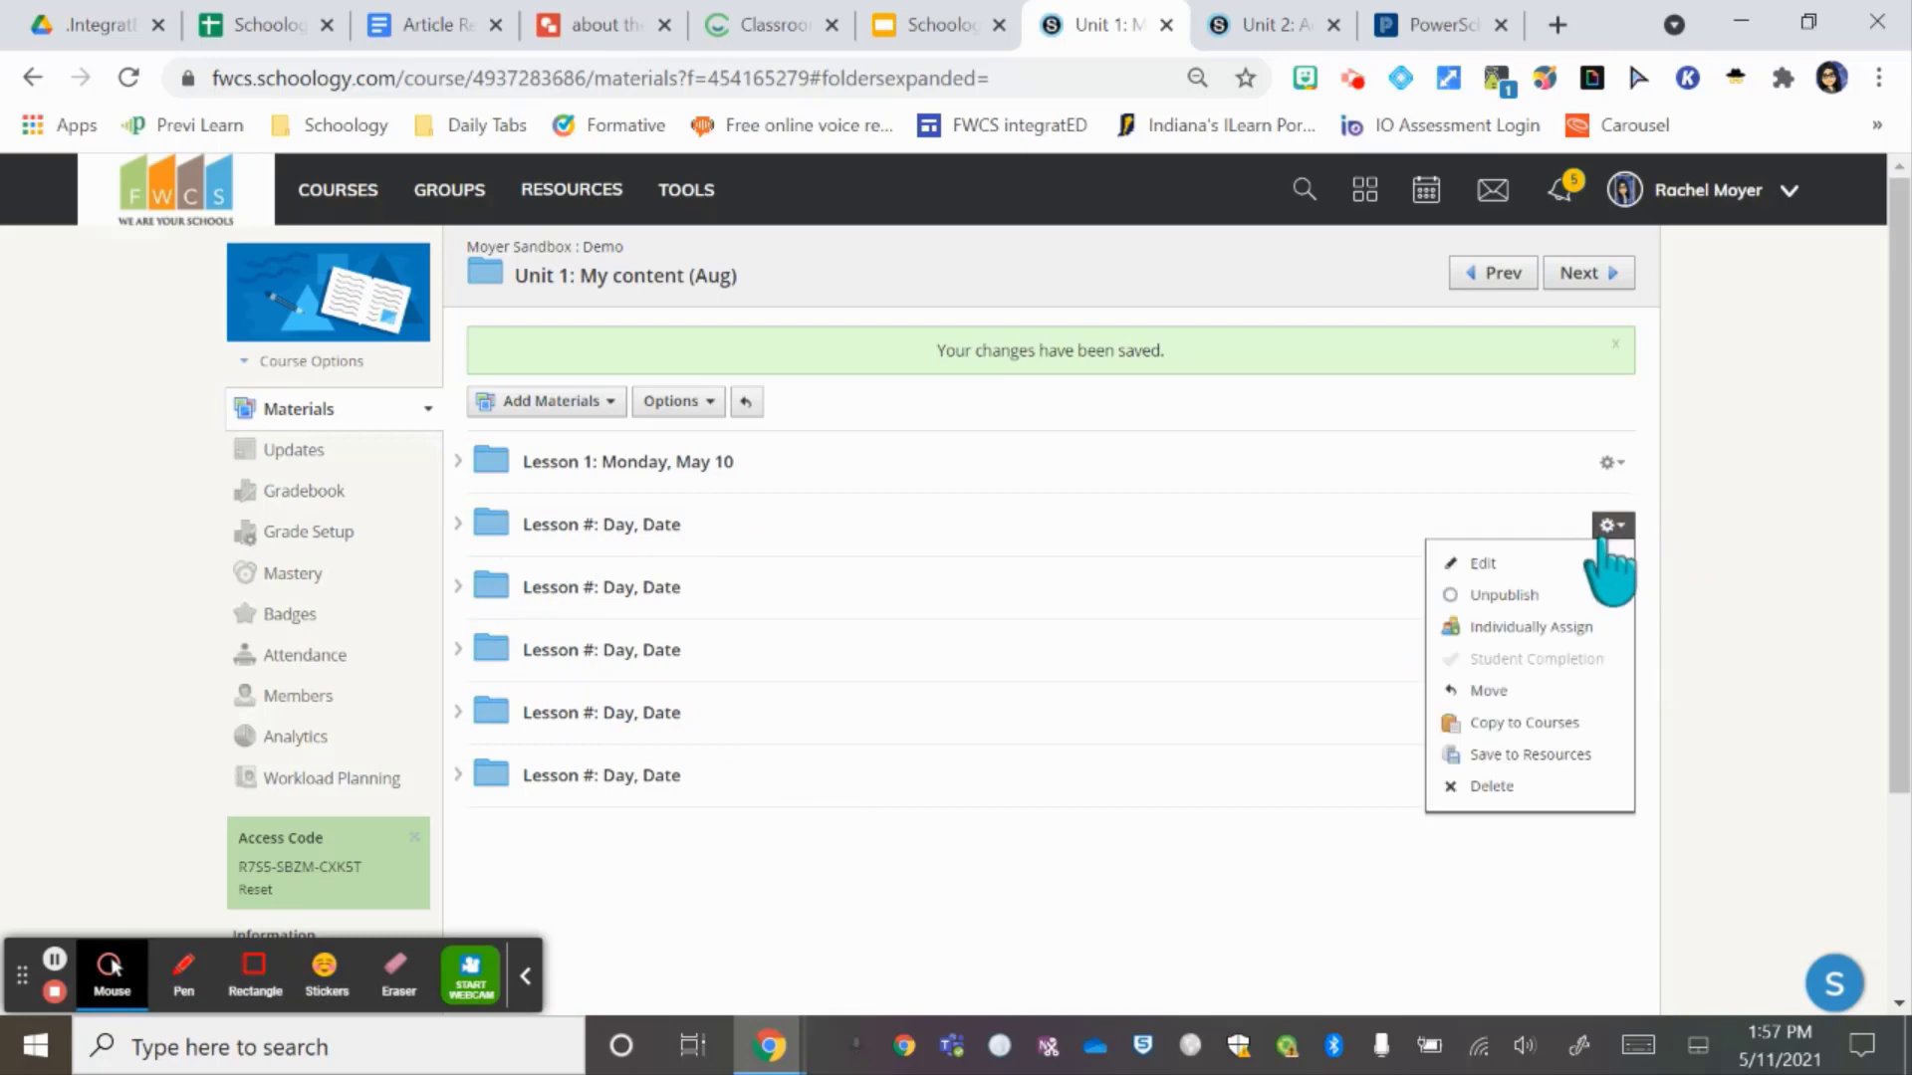
click(1591, 559)
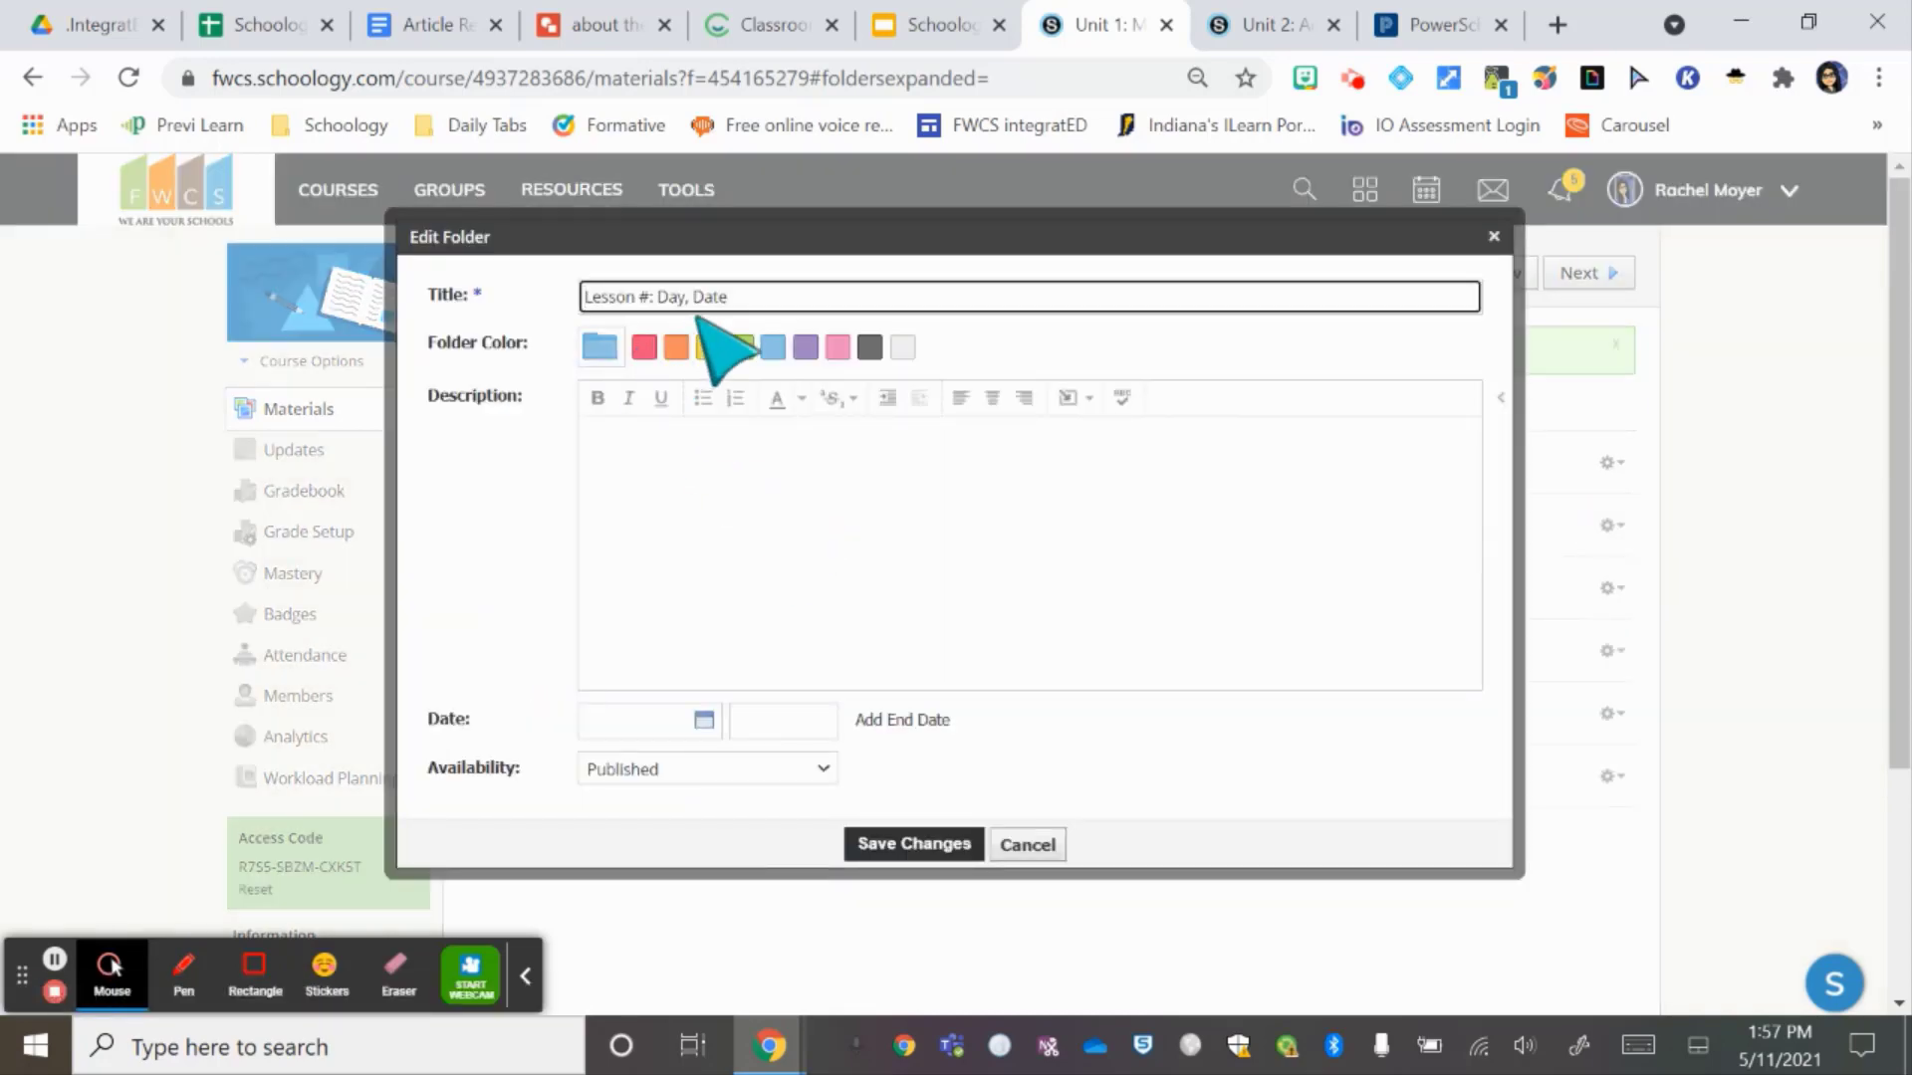
drag(781, 297, 652, 309)
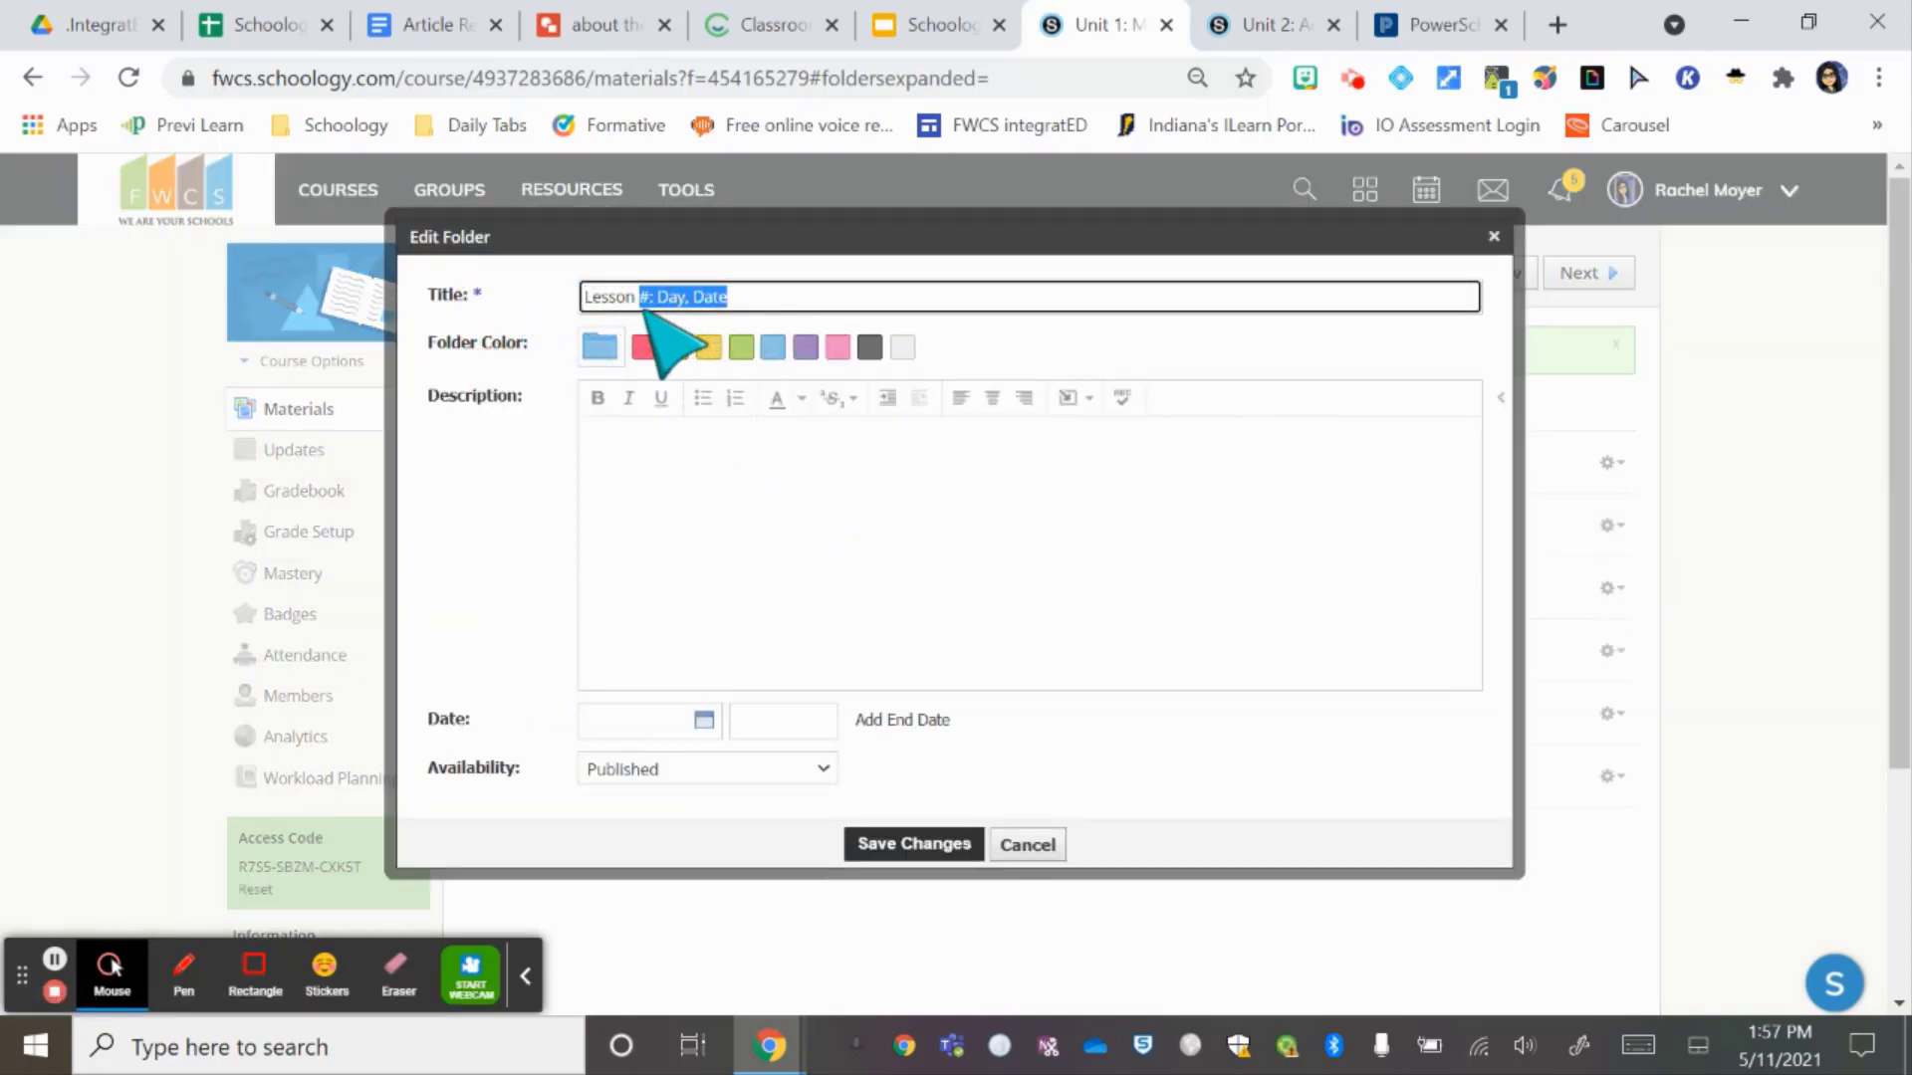
text(2: Mu)
key(BackSpace)
key(BackSpace)
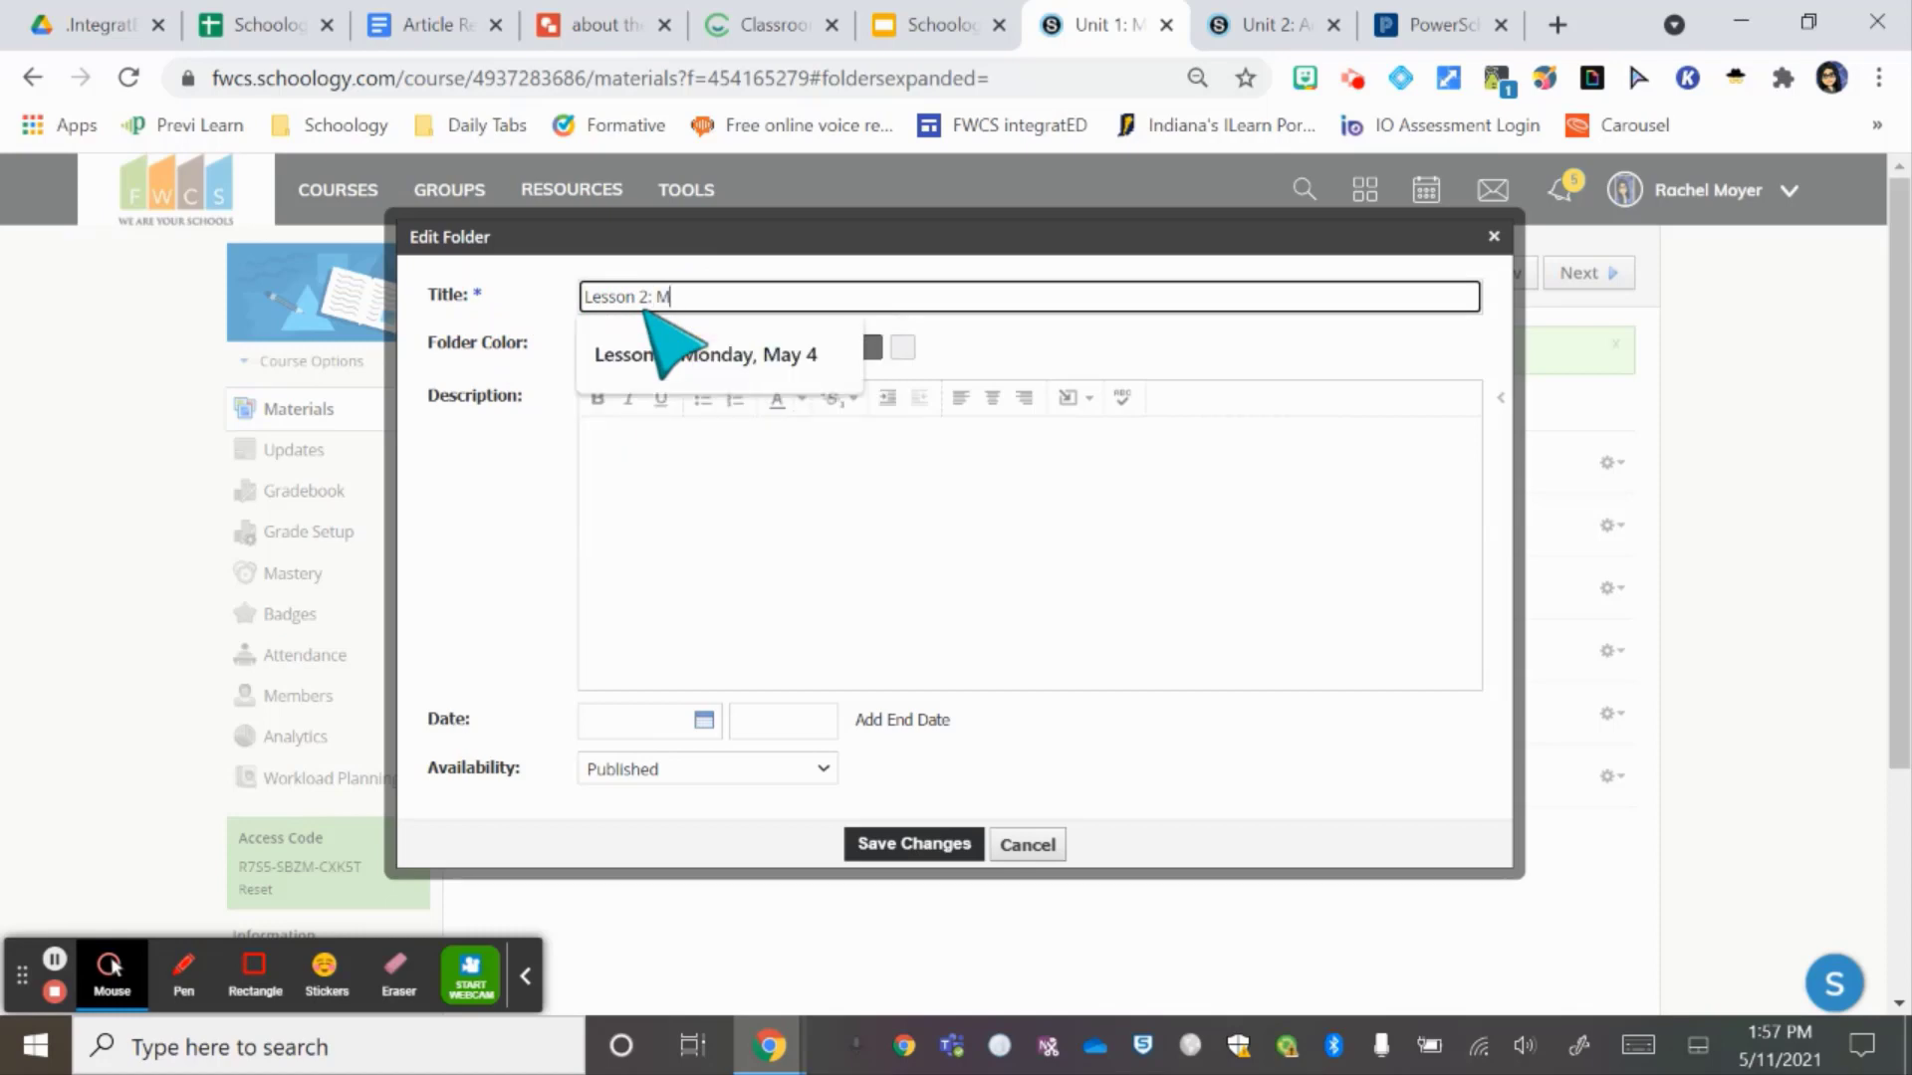
text(Tuesday, May 11)
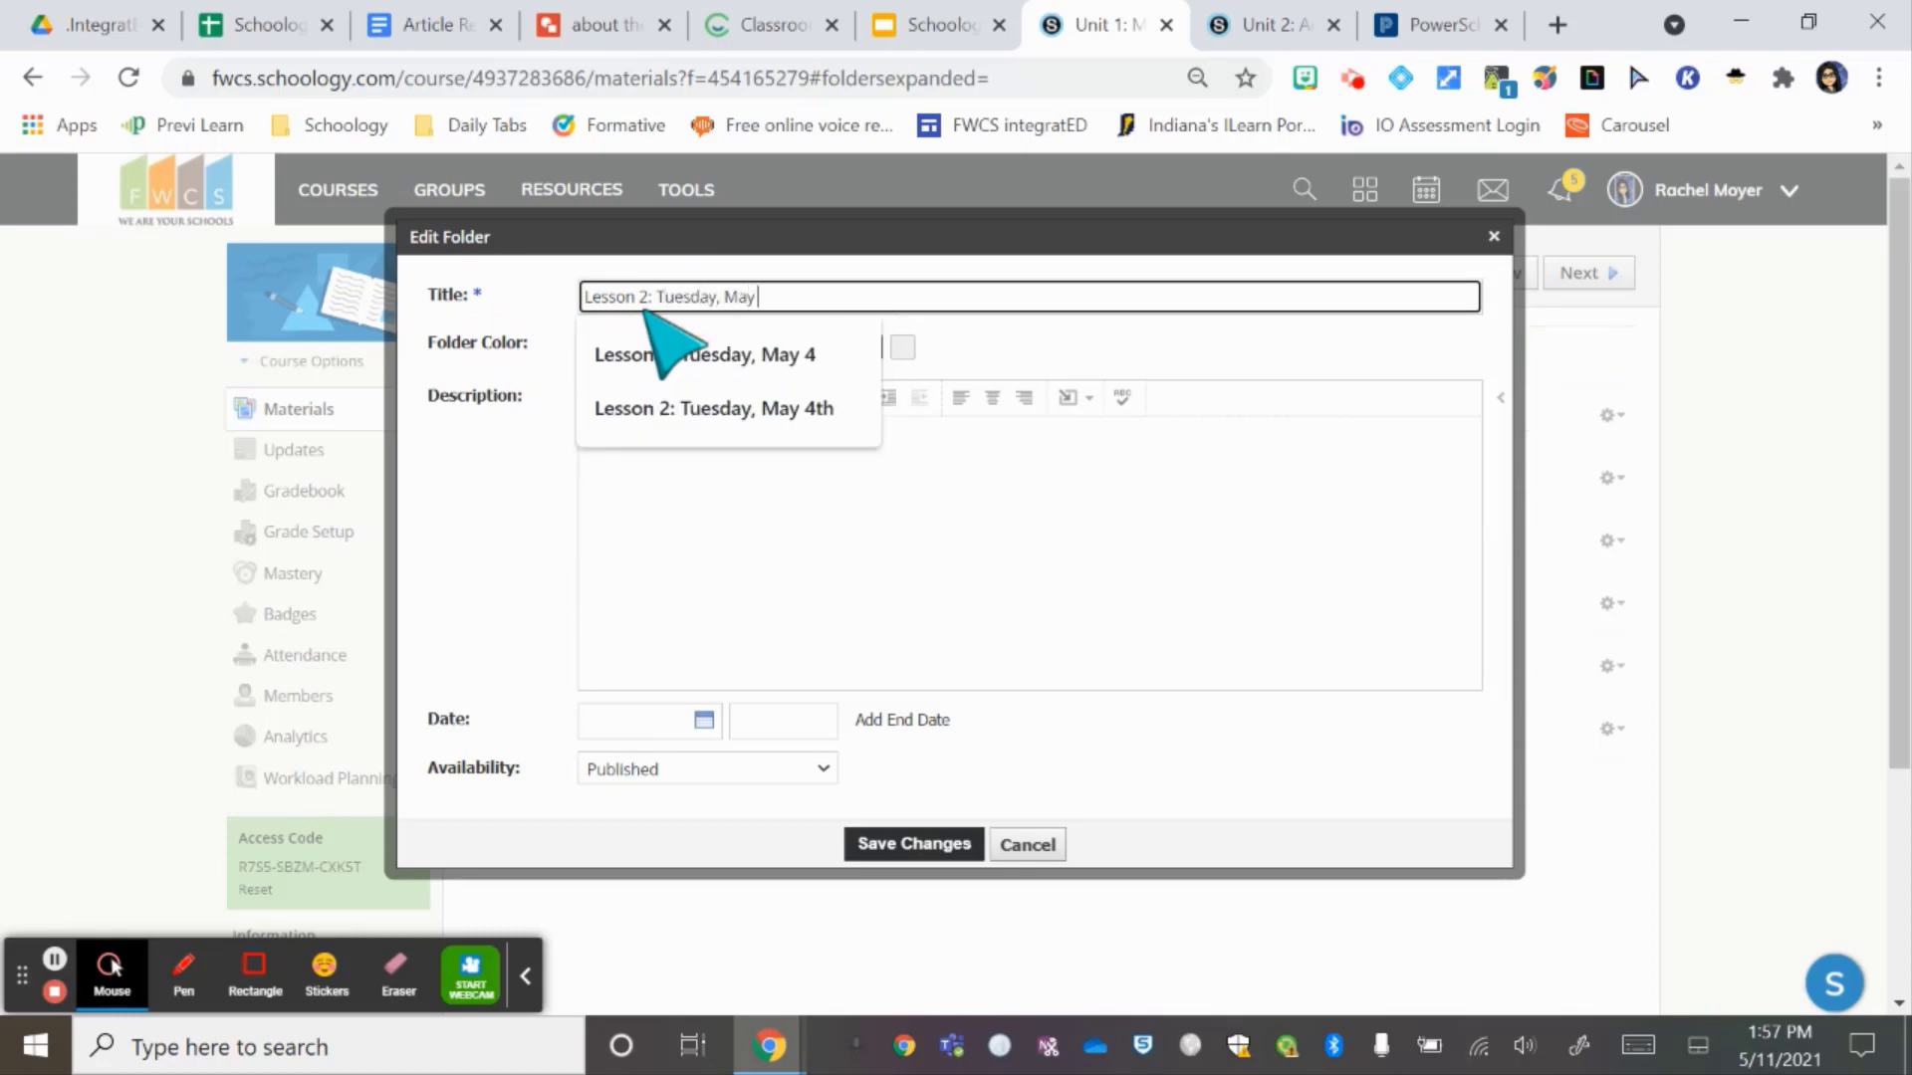
click(908, 845)
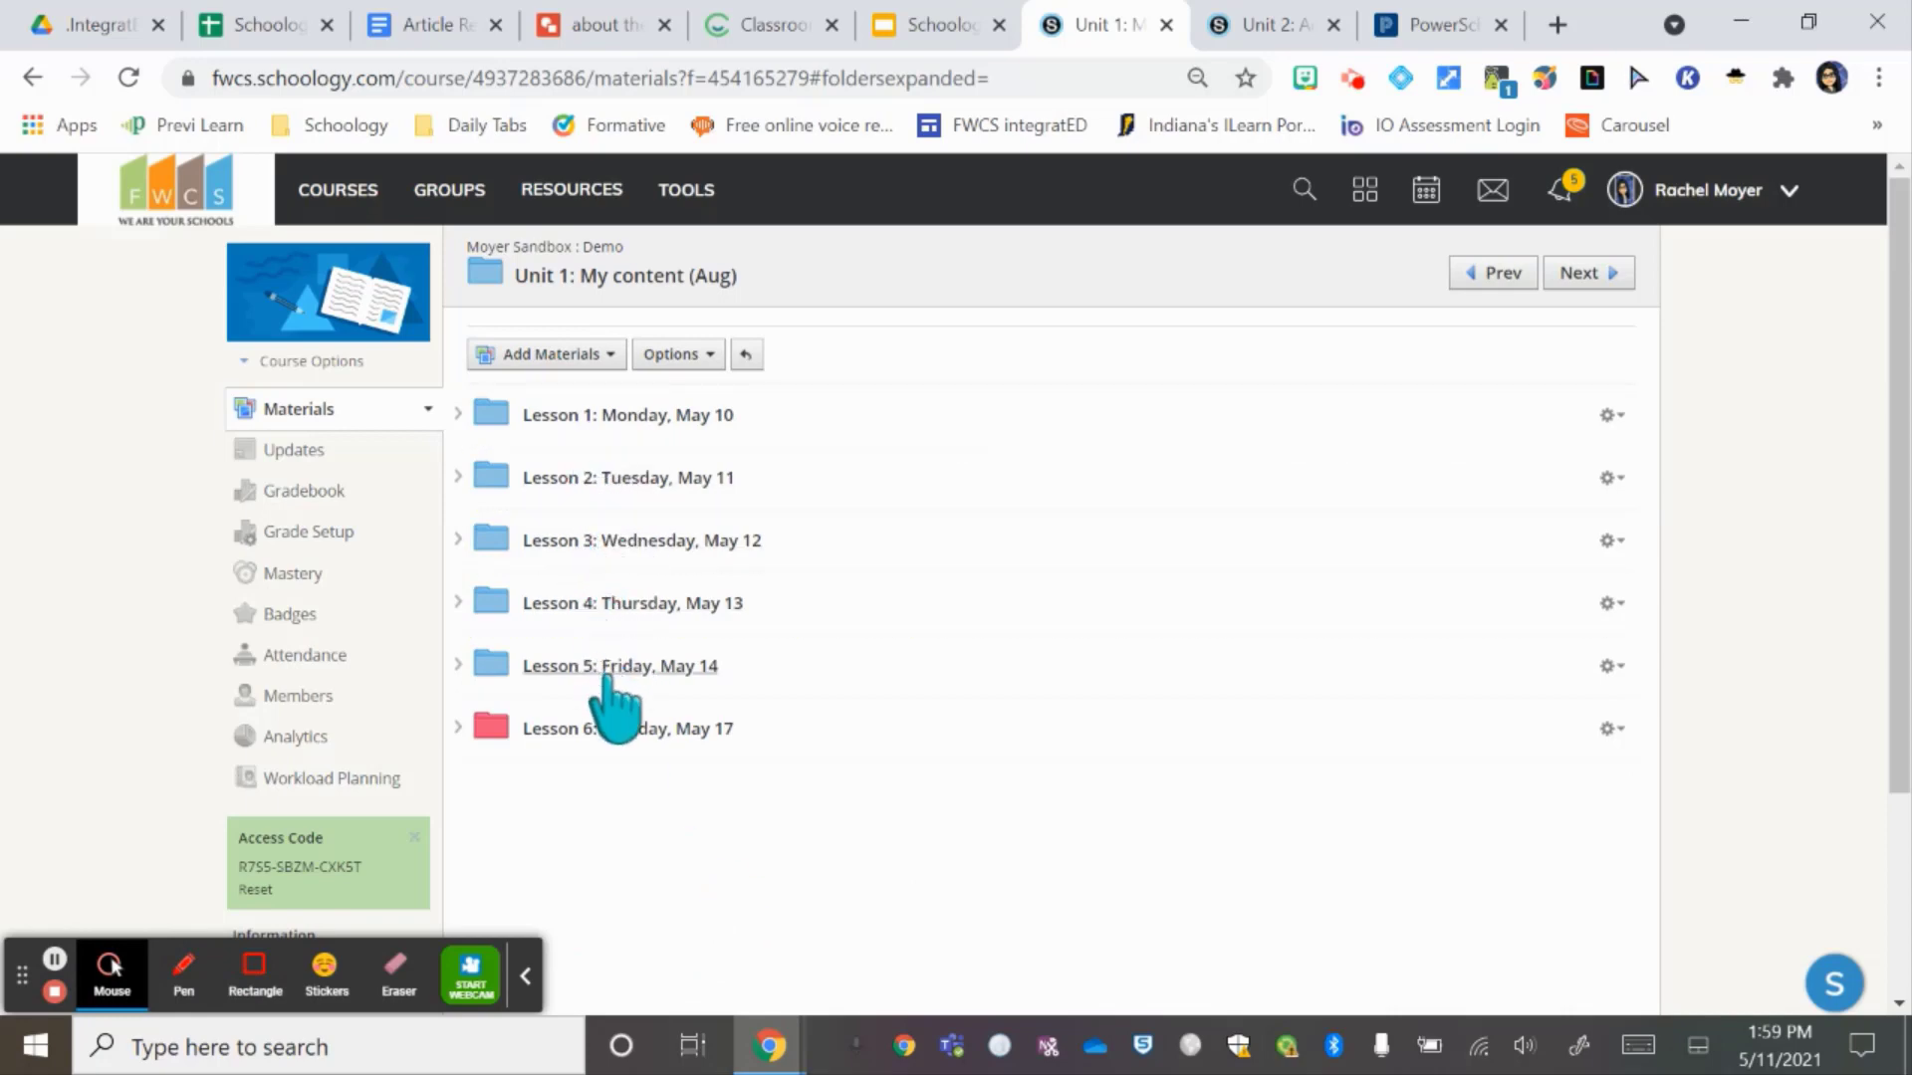
- Import the May 11 "Lesson #: Day, Date" folder with its Daily Agenda from 21-22 Schoology Resources below Lesson 6
click(496, 762)
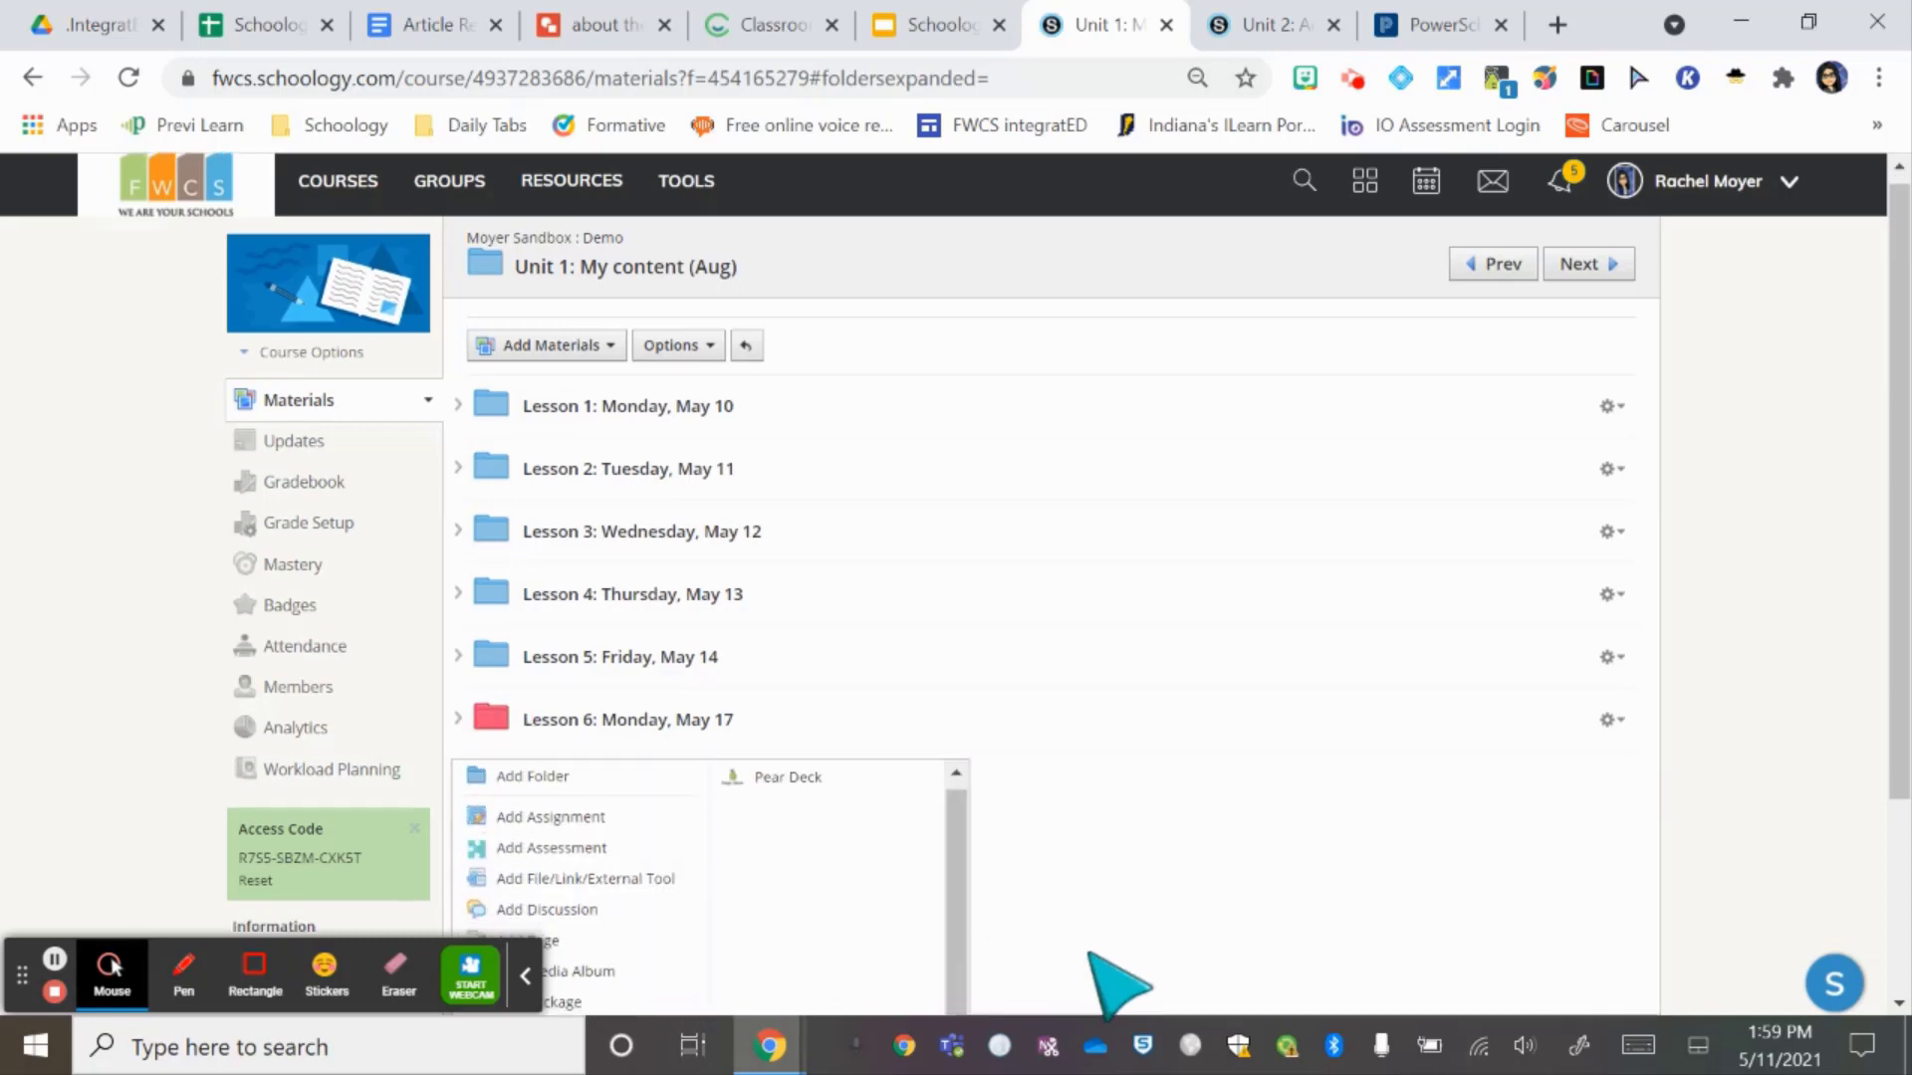
scroll(618, 867, down, 3)
click(576, 774)
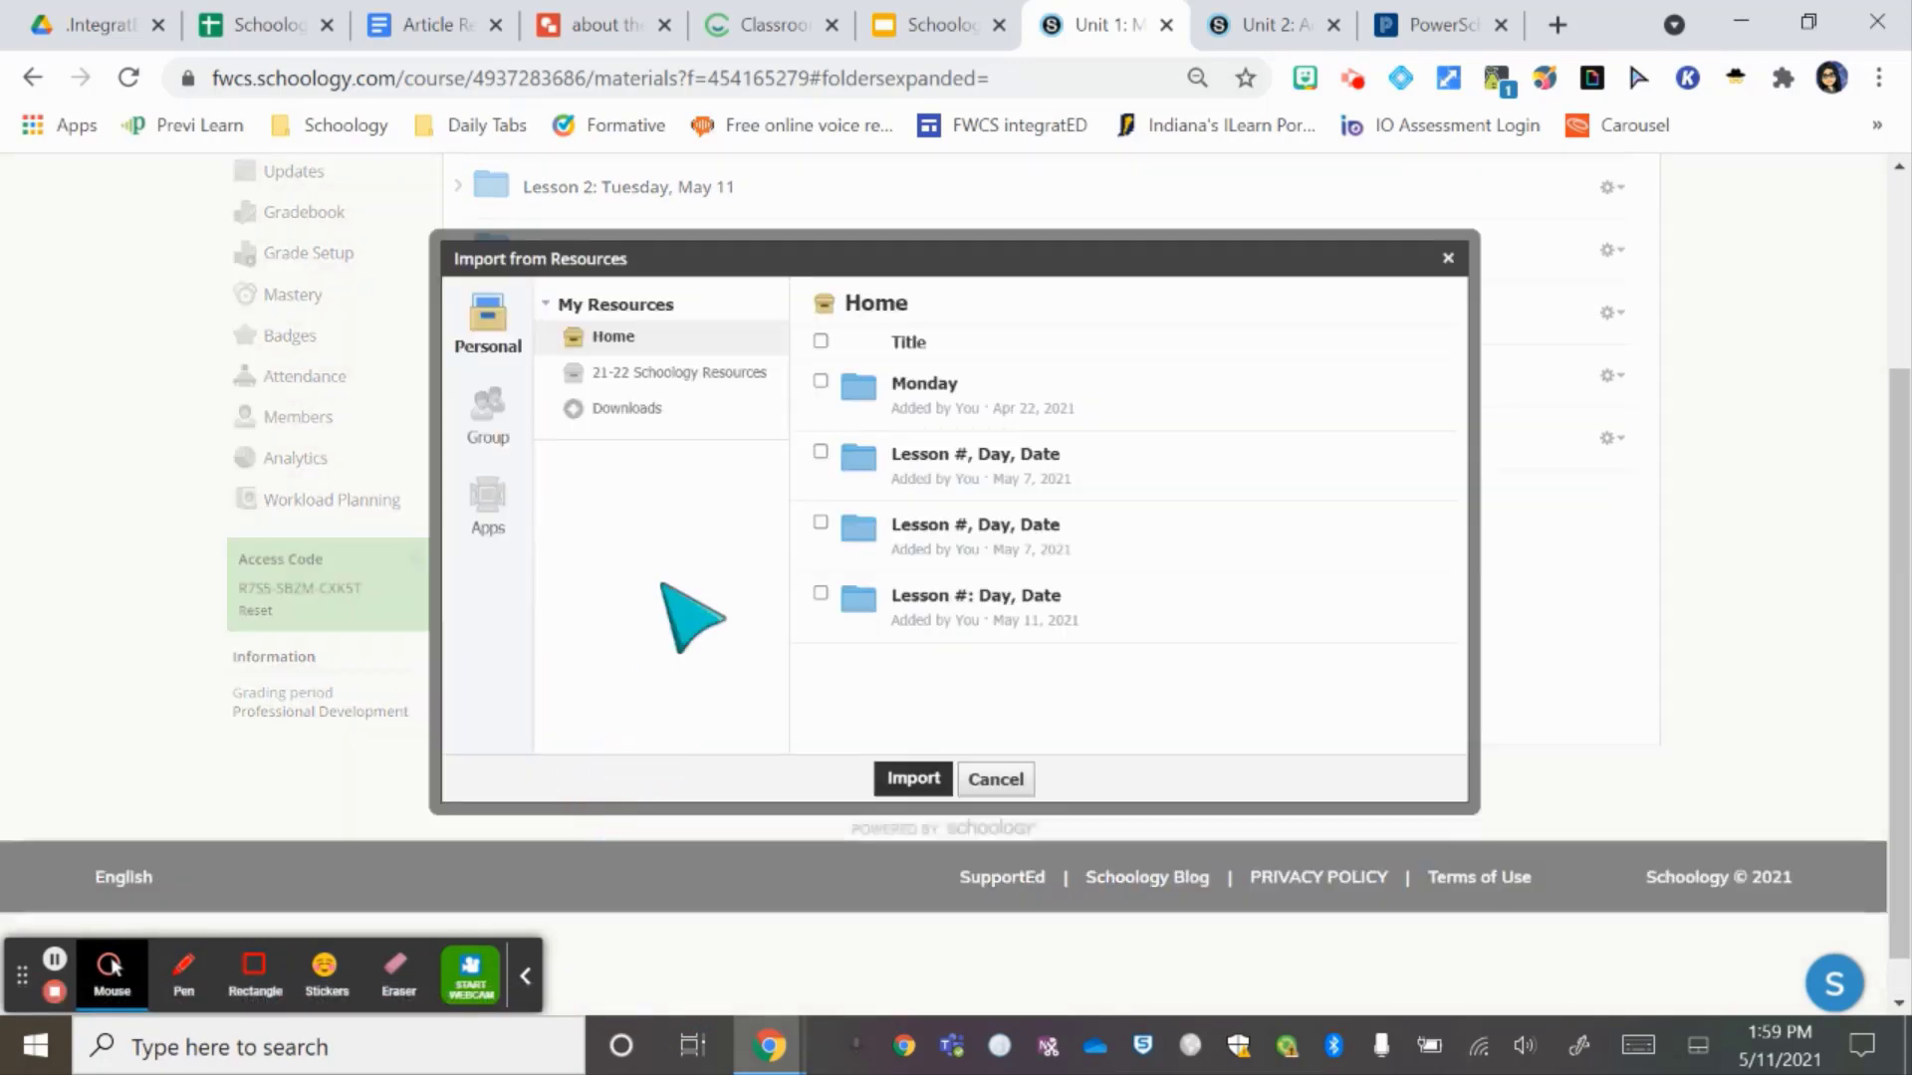
click(625, 371)
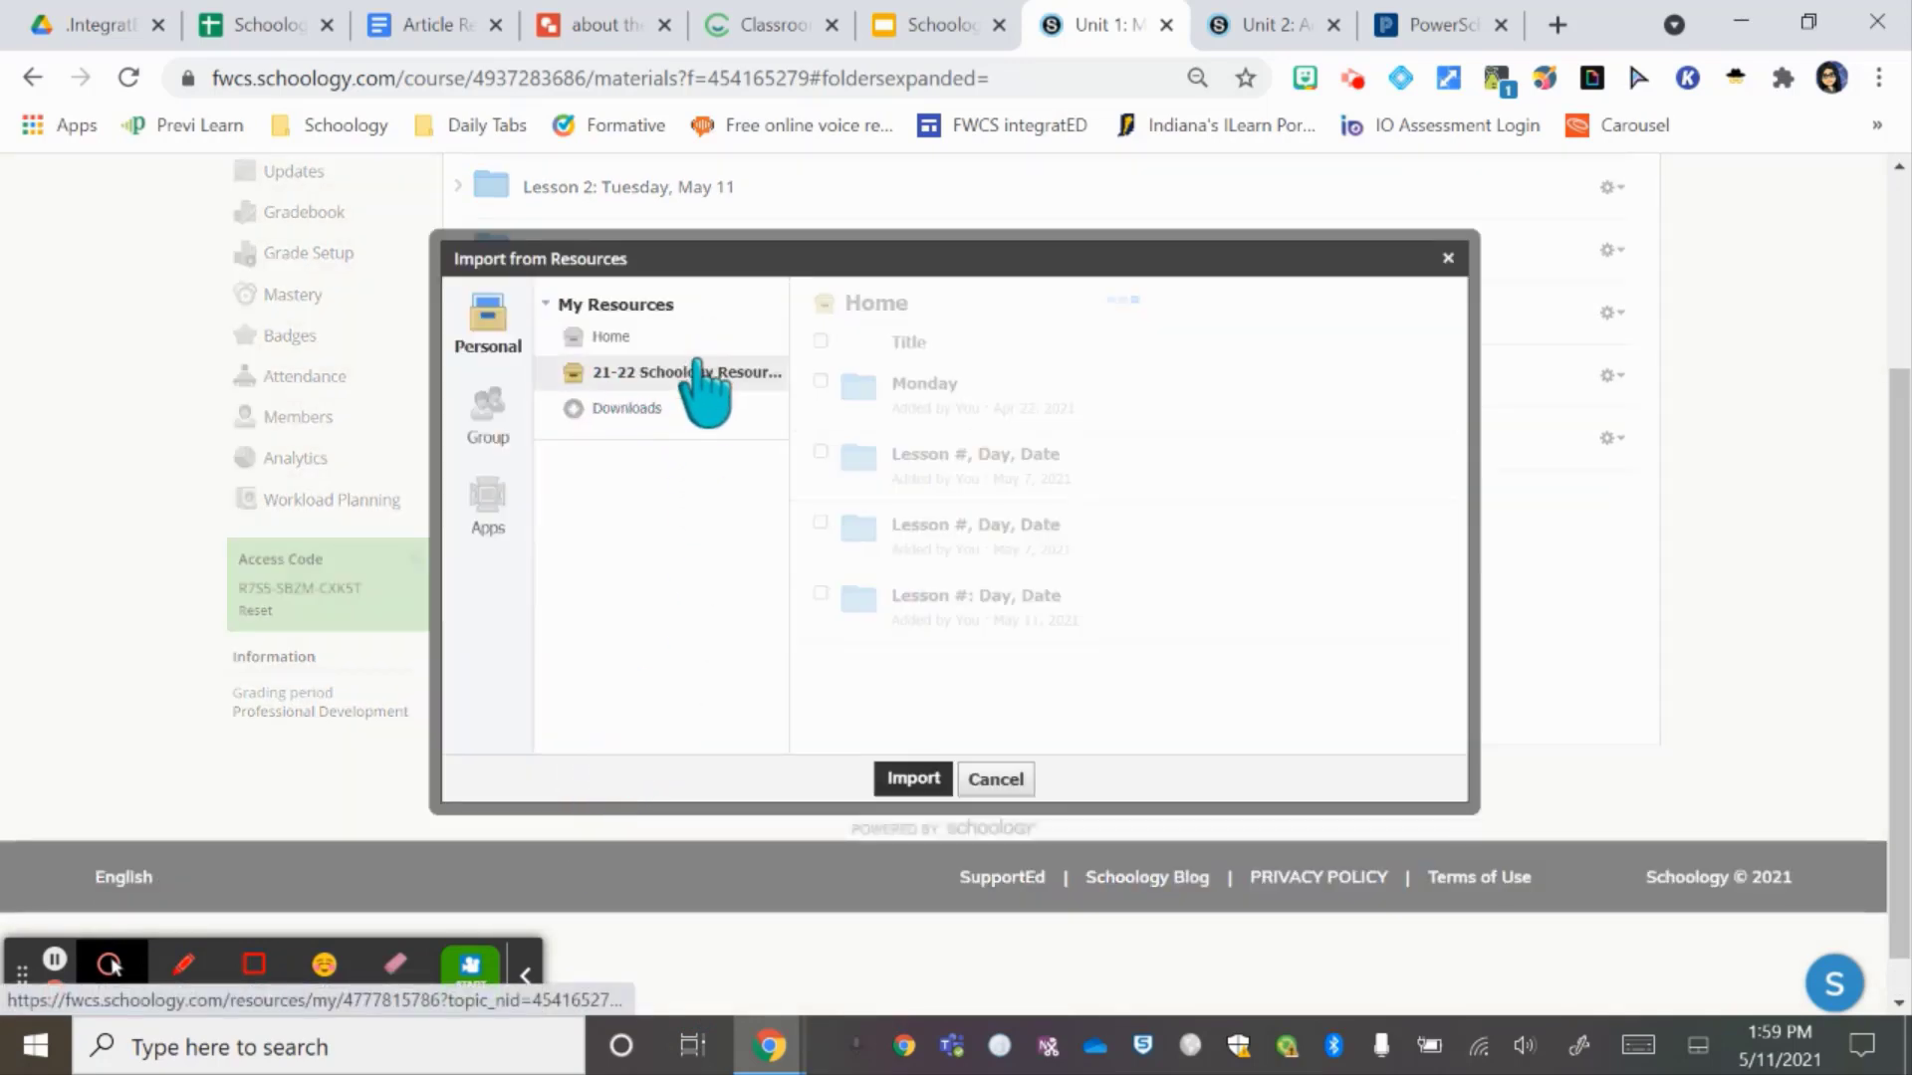
scroll(1135, 458, down, 10)
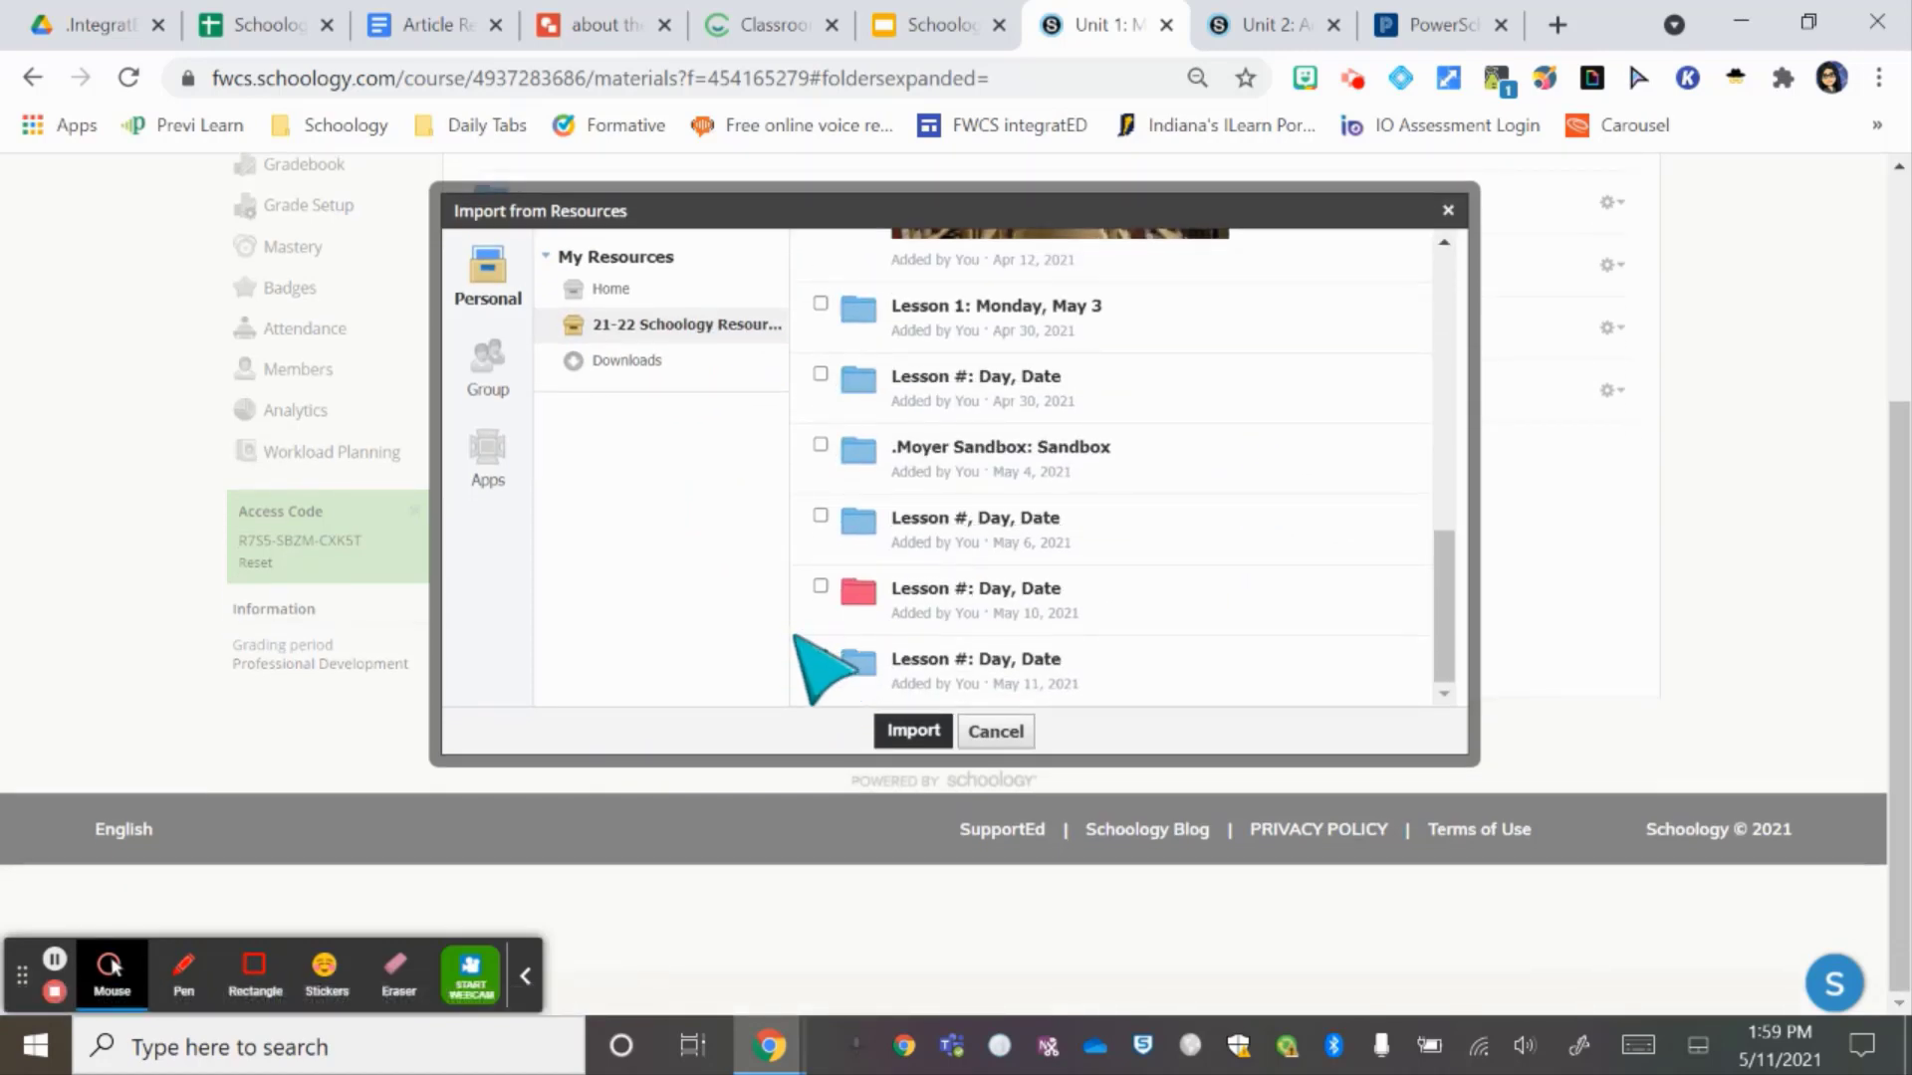
click(819, 656)
click(911, 731)
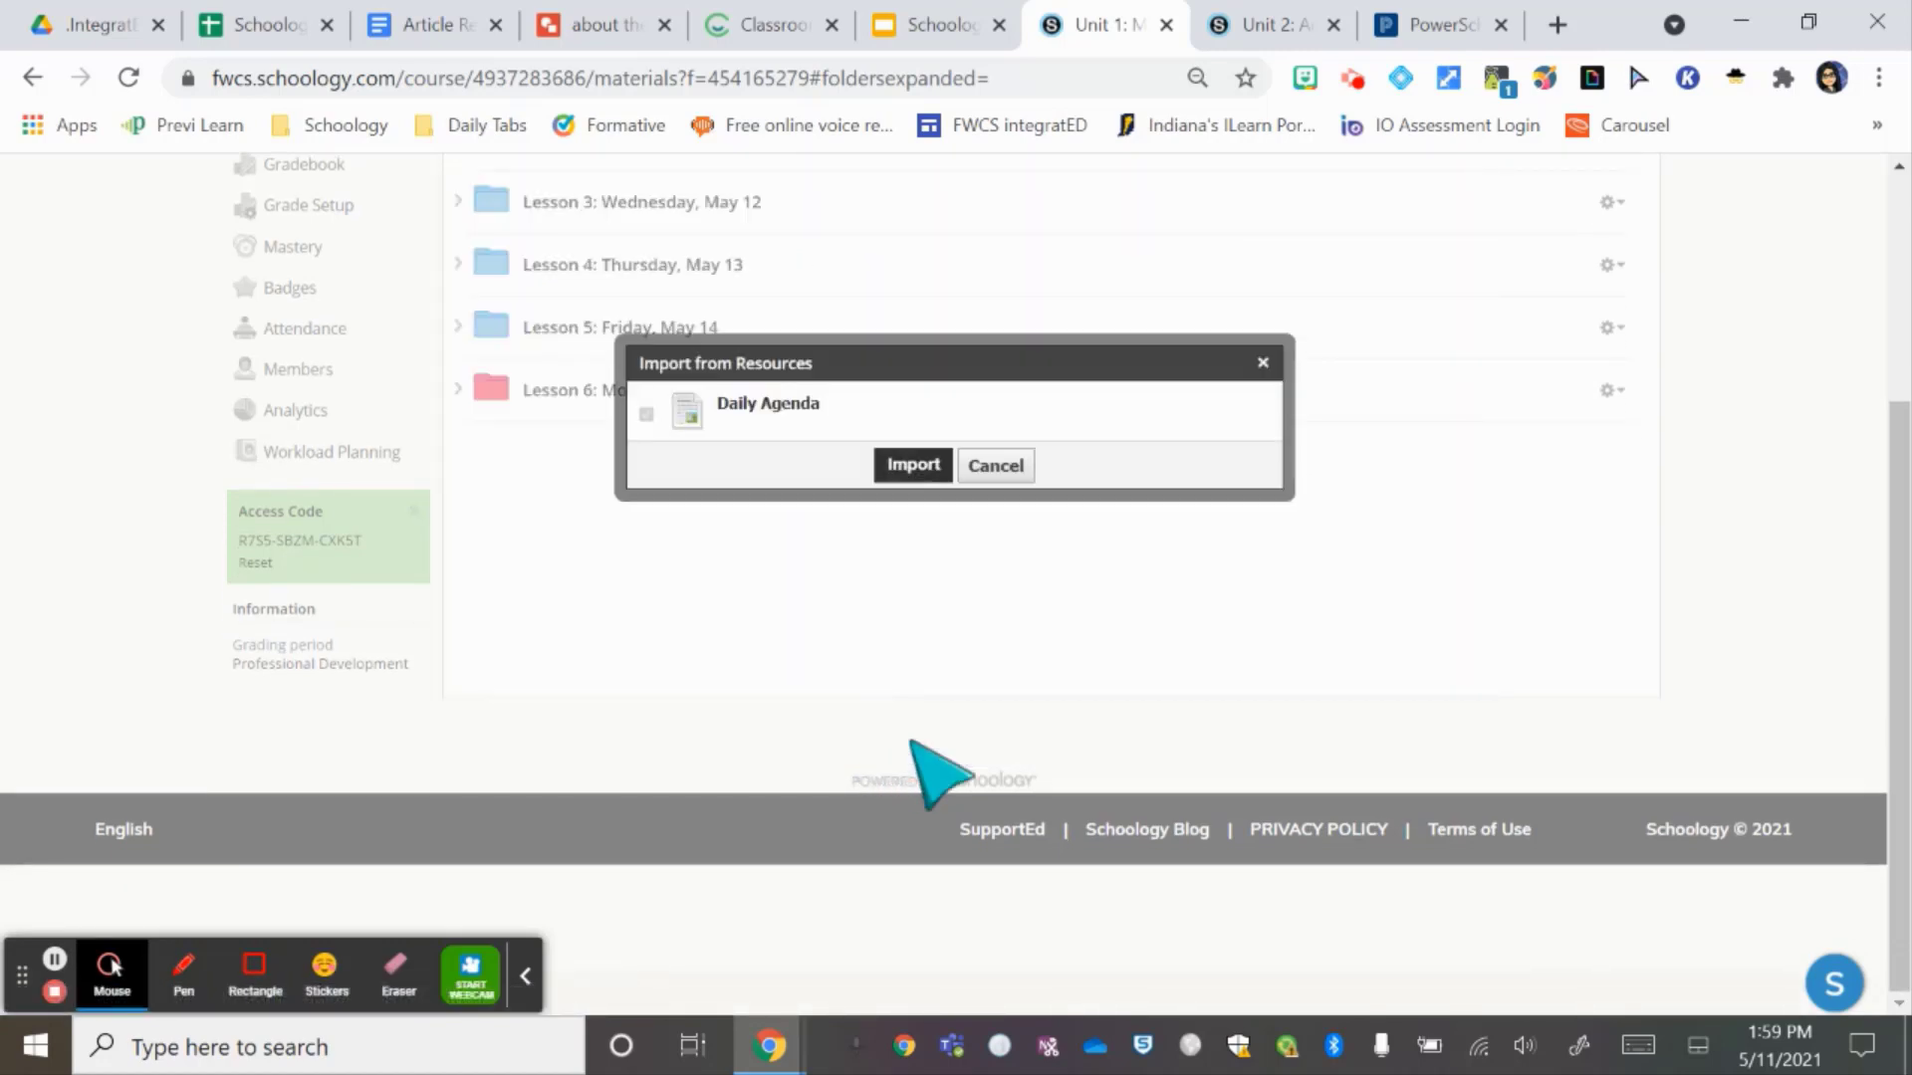
click(909, 462)
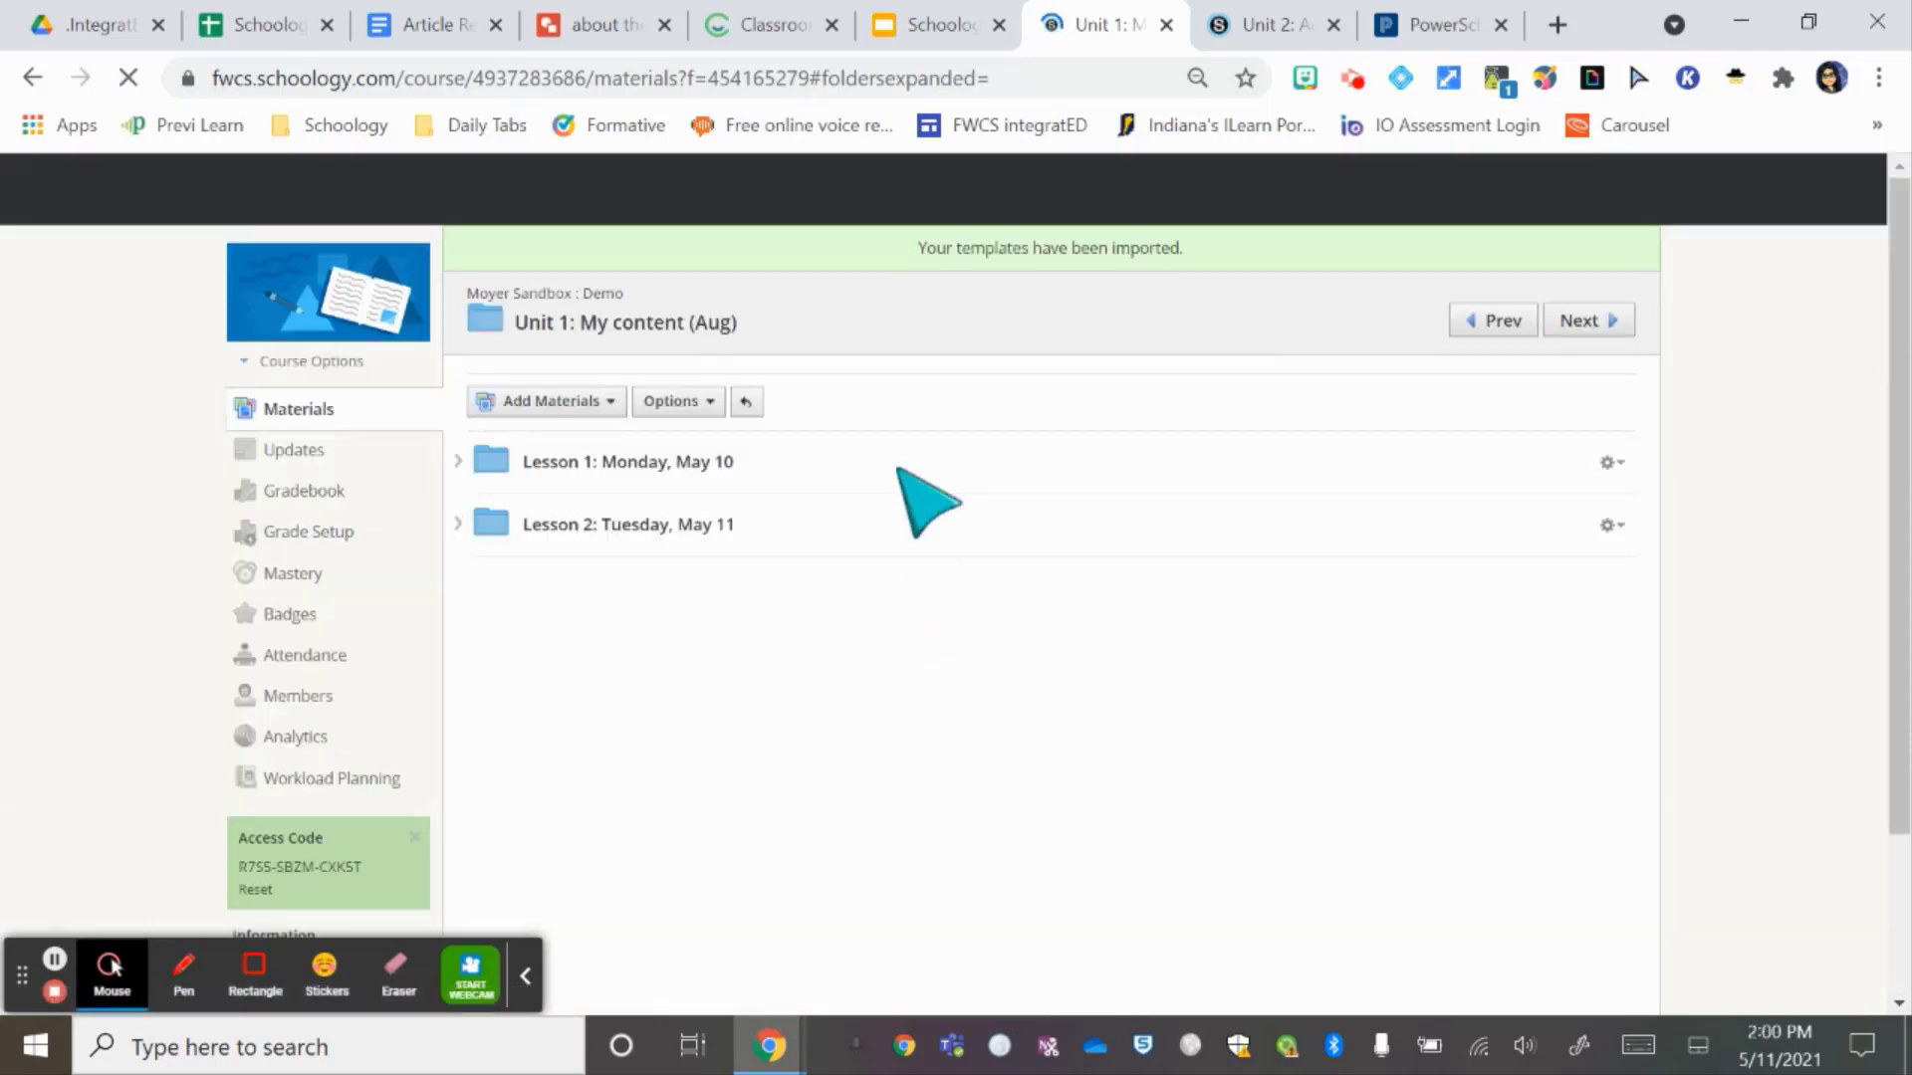
- Rename the imported "Lesson #: Day, Date" folder "Lesson 18: Tuesday, May 18", colour it red and save the changes
scroll(967, 685, down, 2)
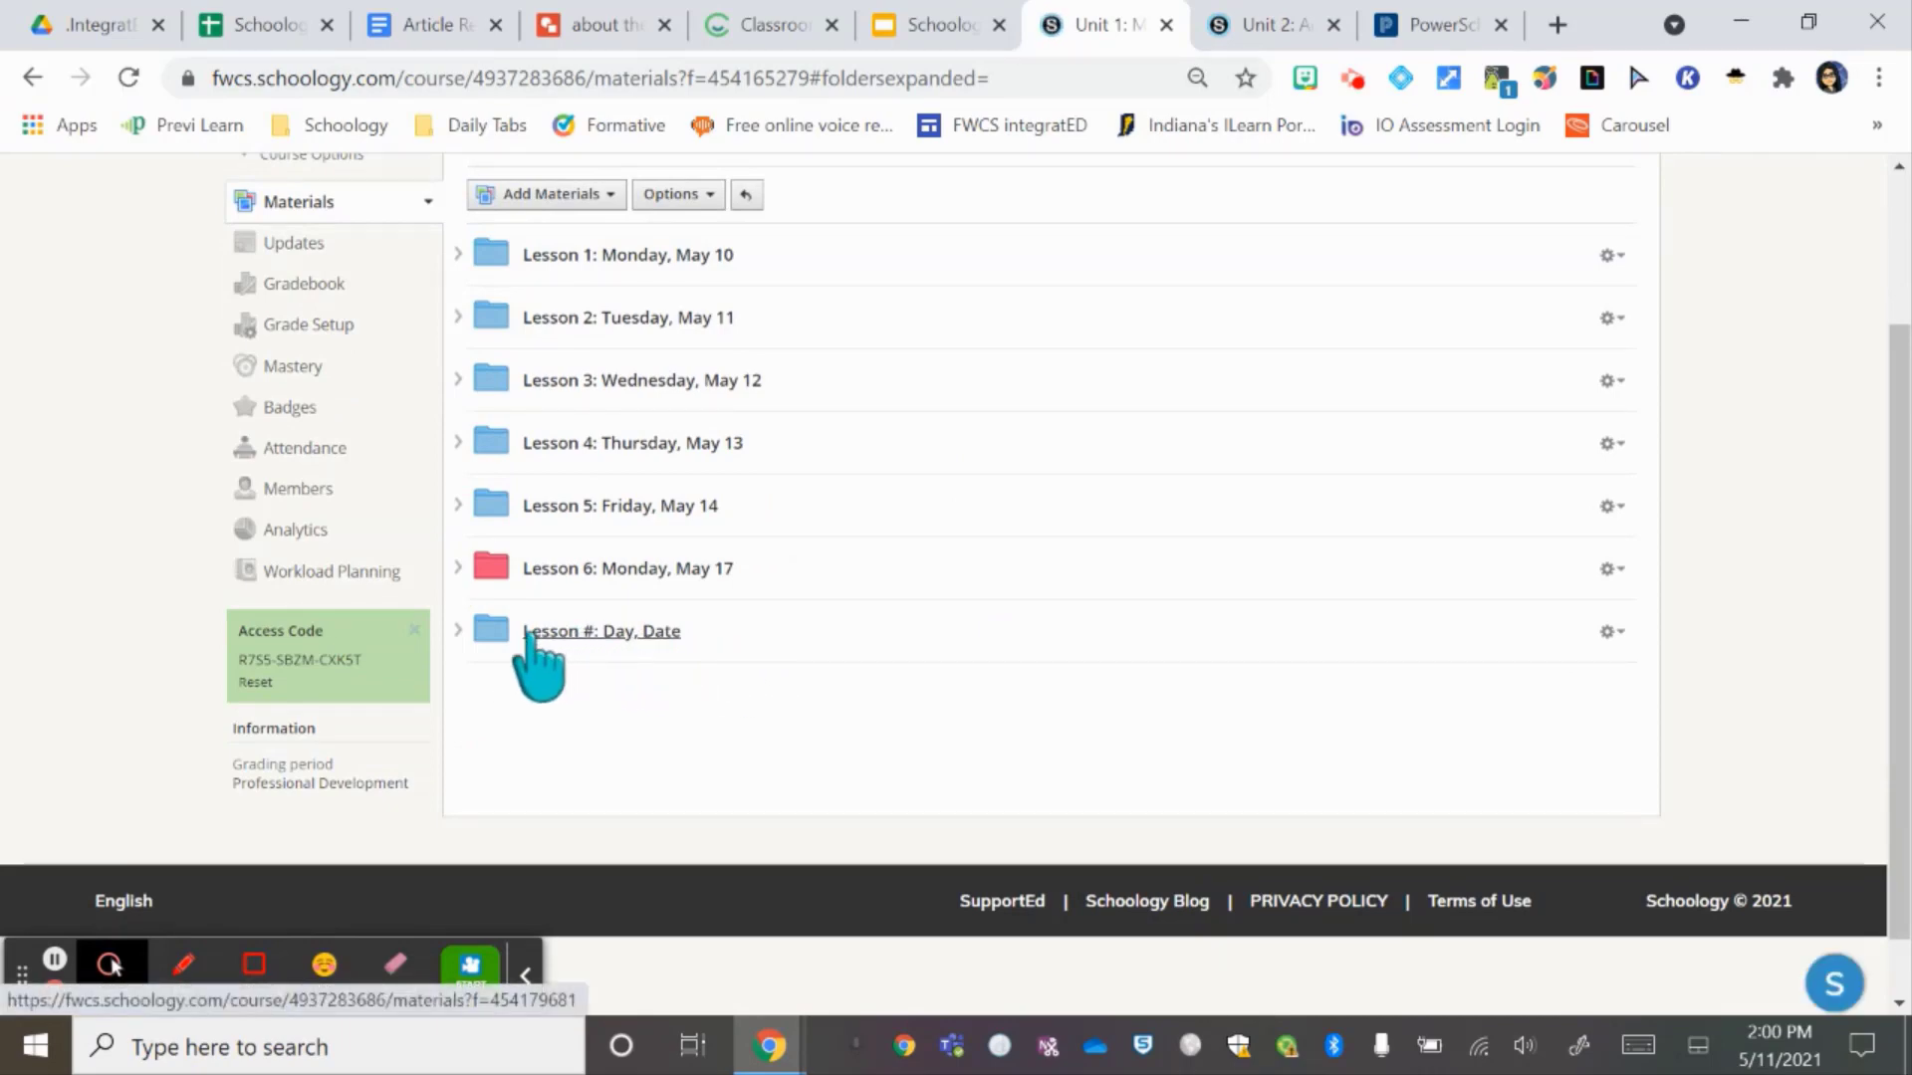
click(1609, 632)
click(1579, 663)
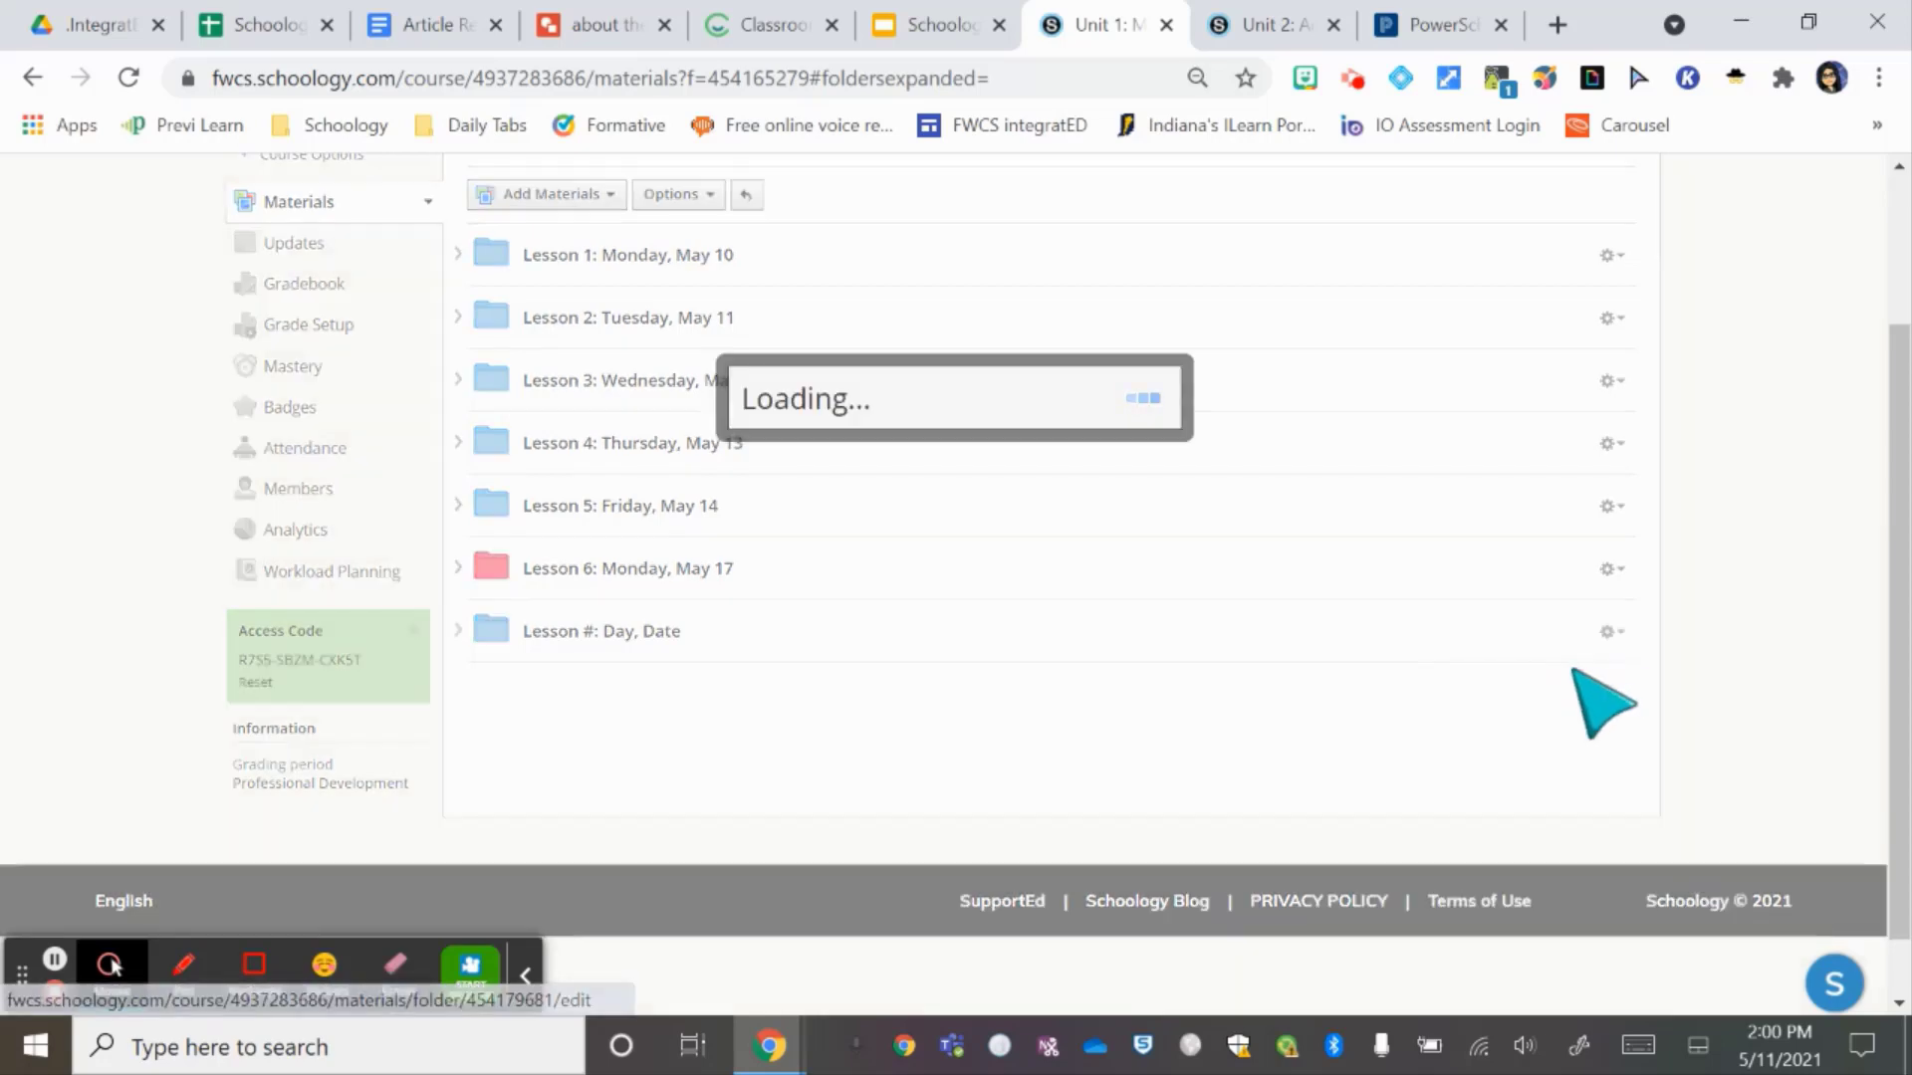
click(647, 291)
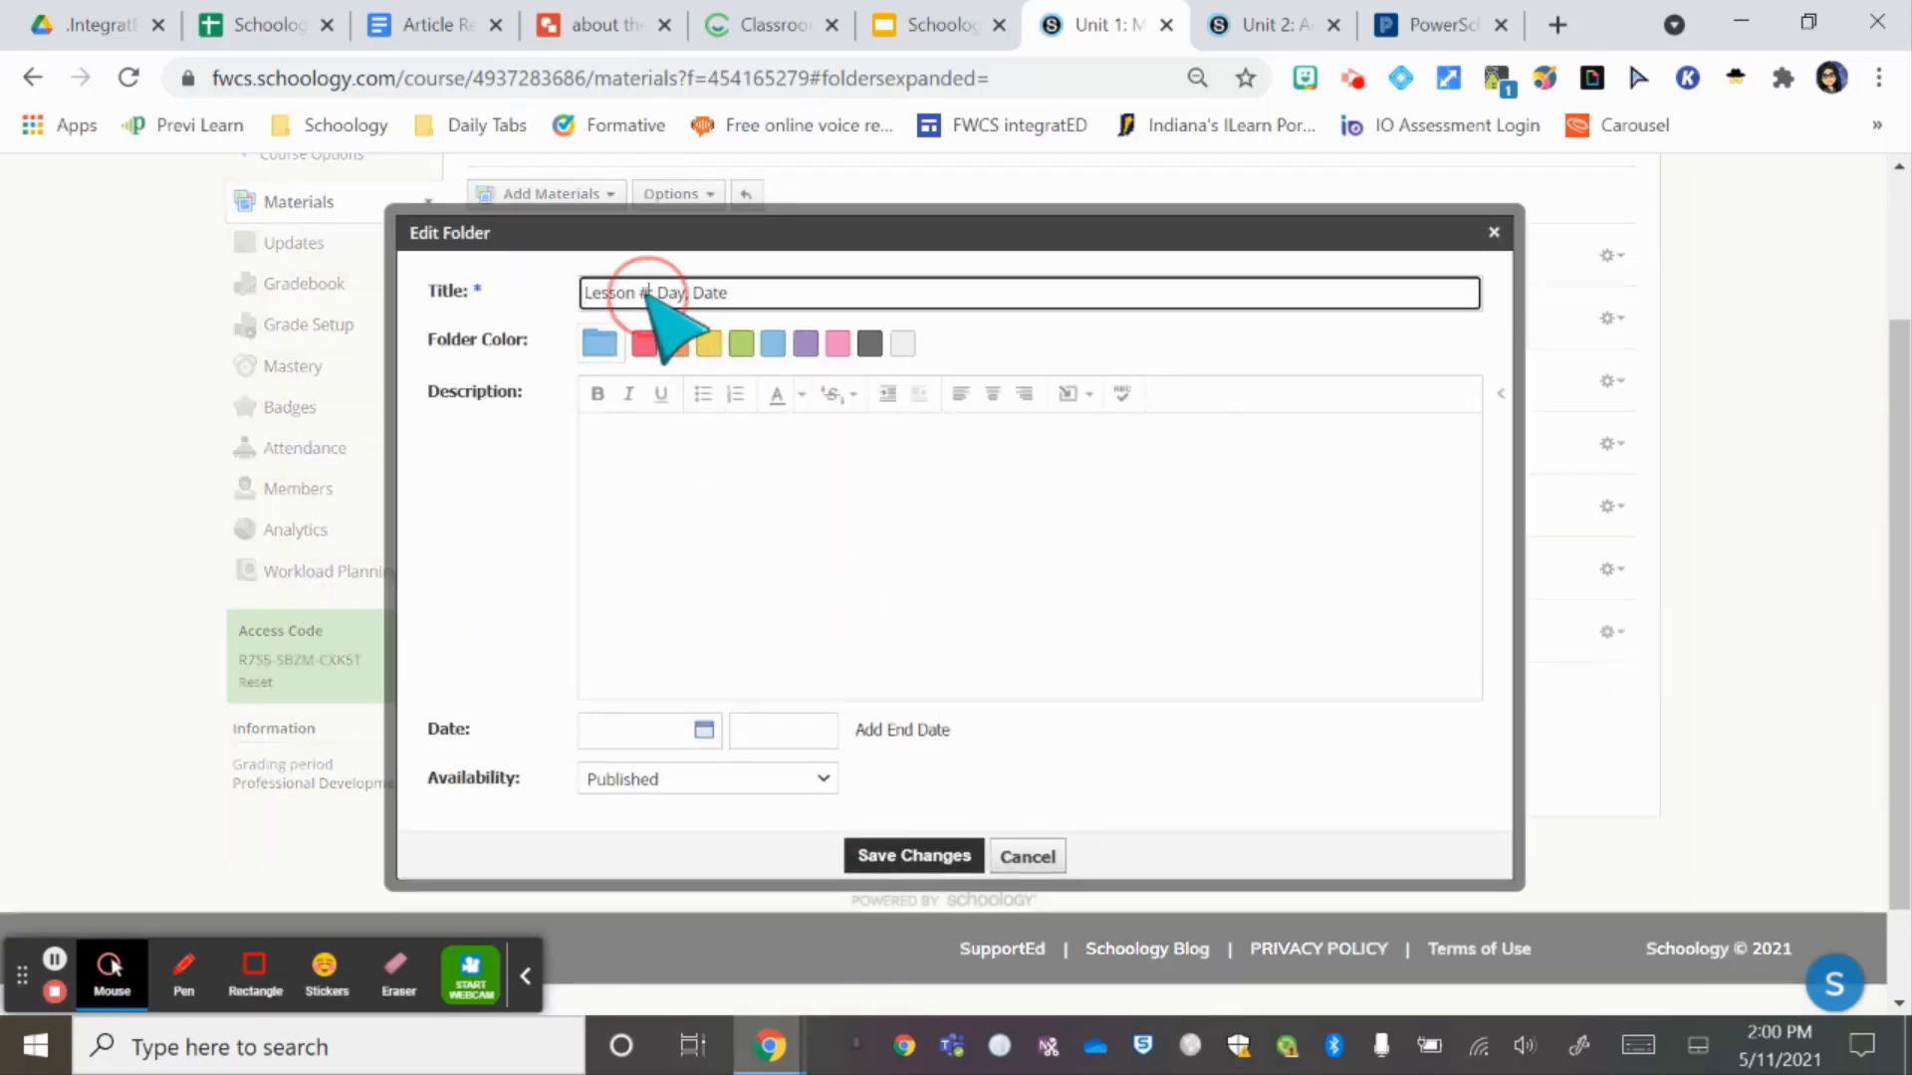
key(BackSpace)
text(18)
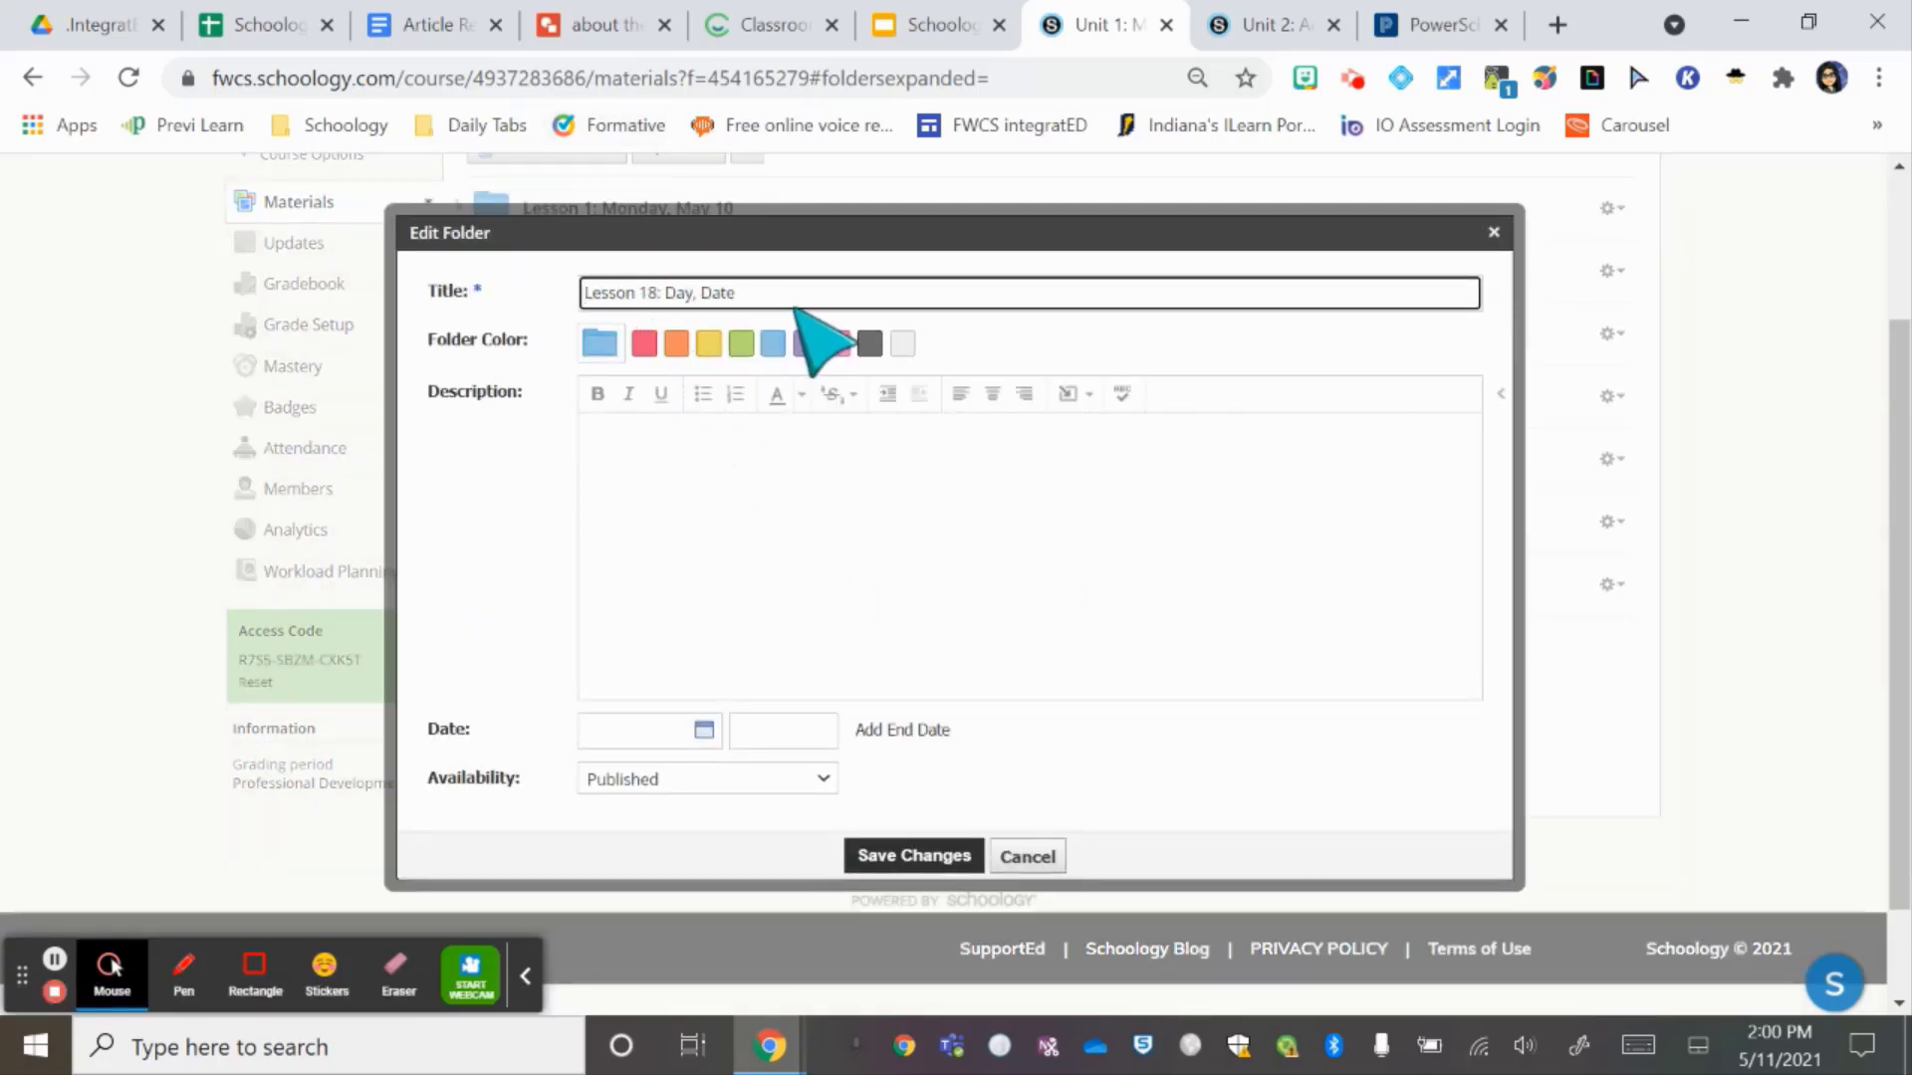
drag(796, 298, 659, 304)
text(Tuesd)
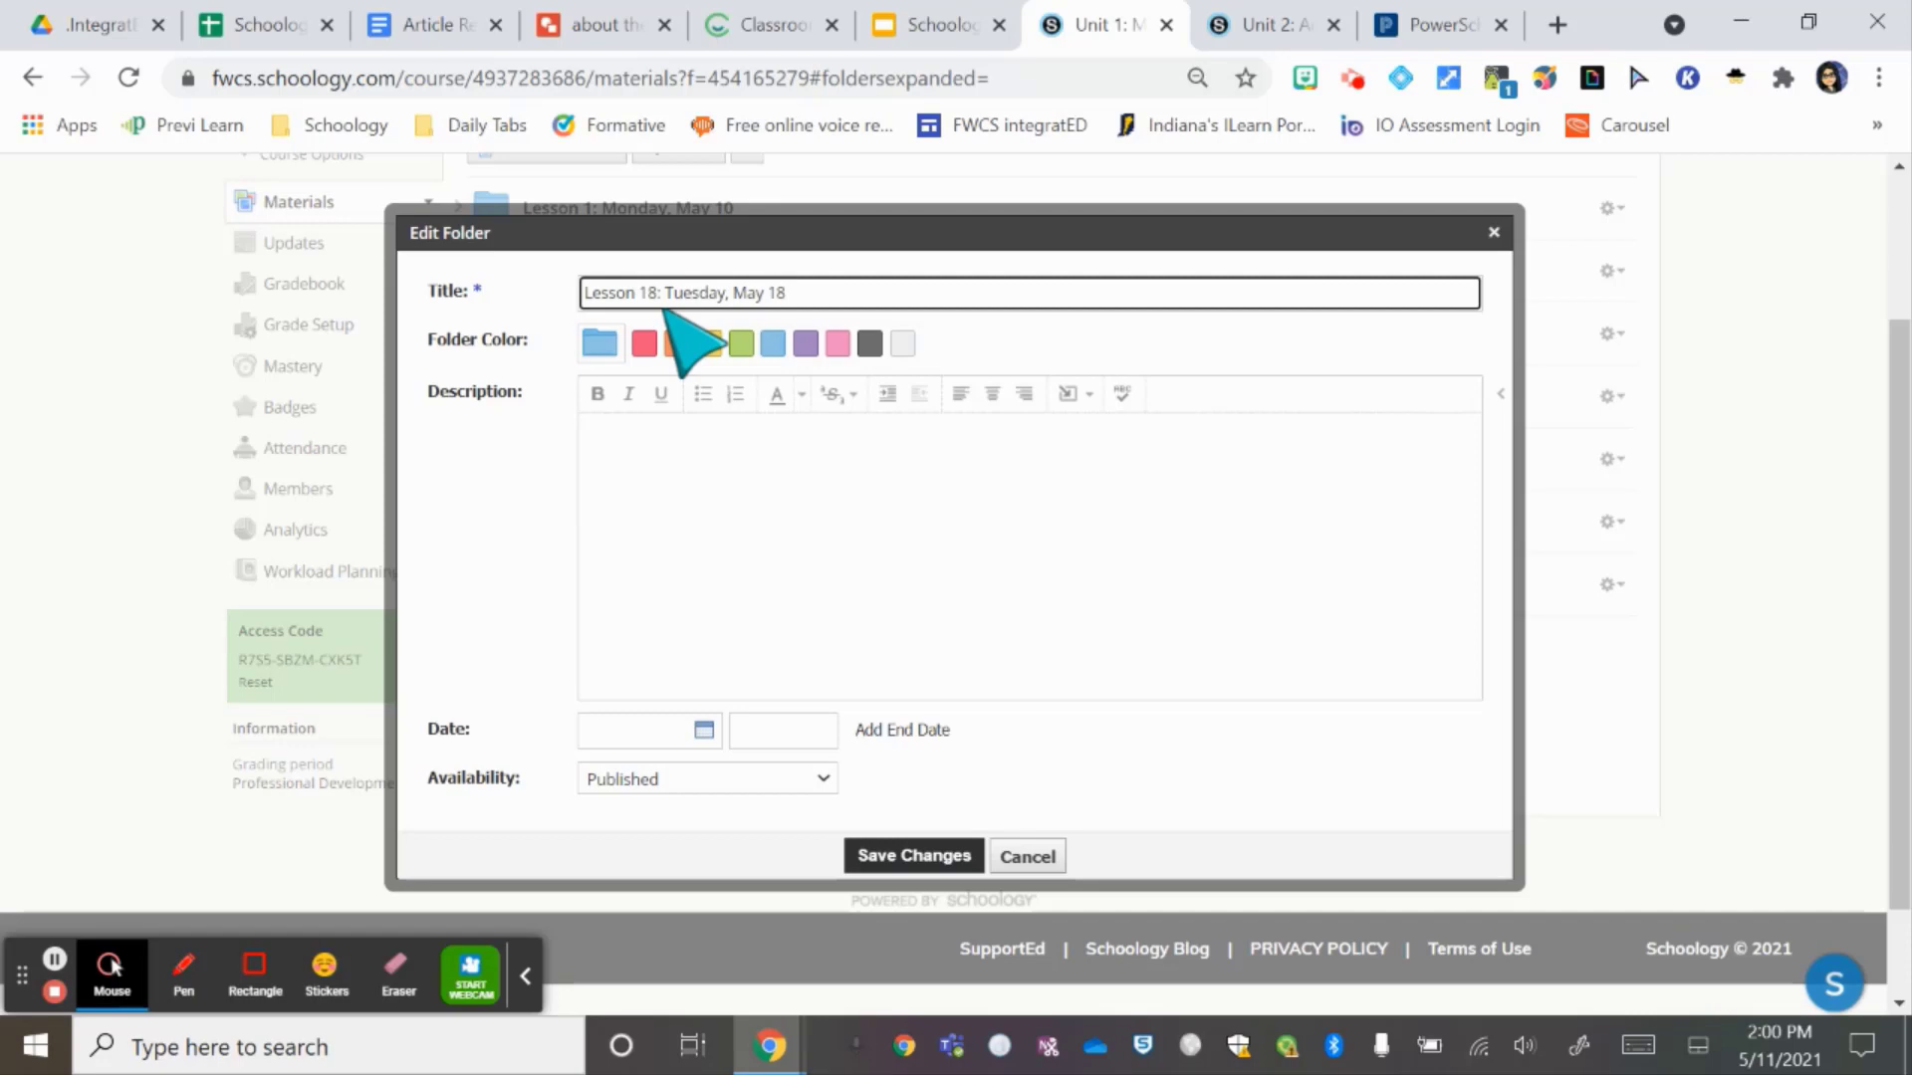
click(644, 343)
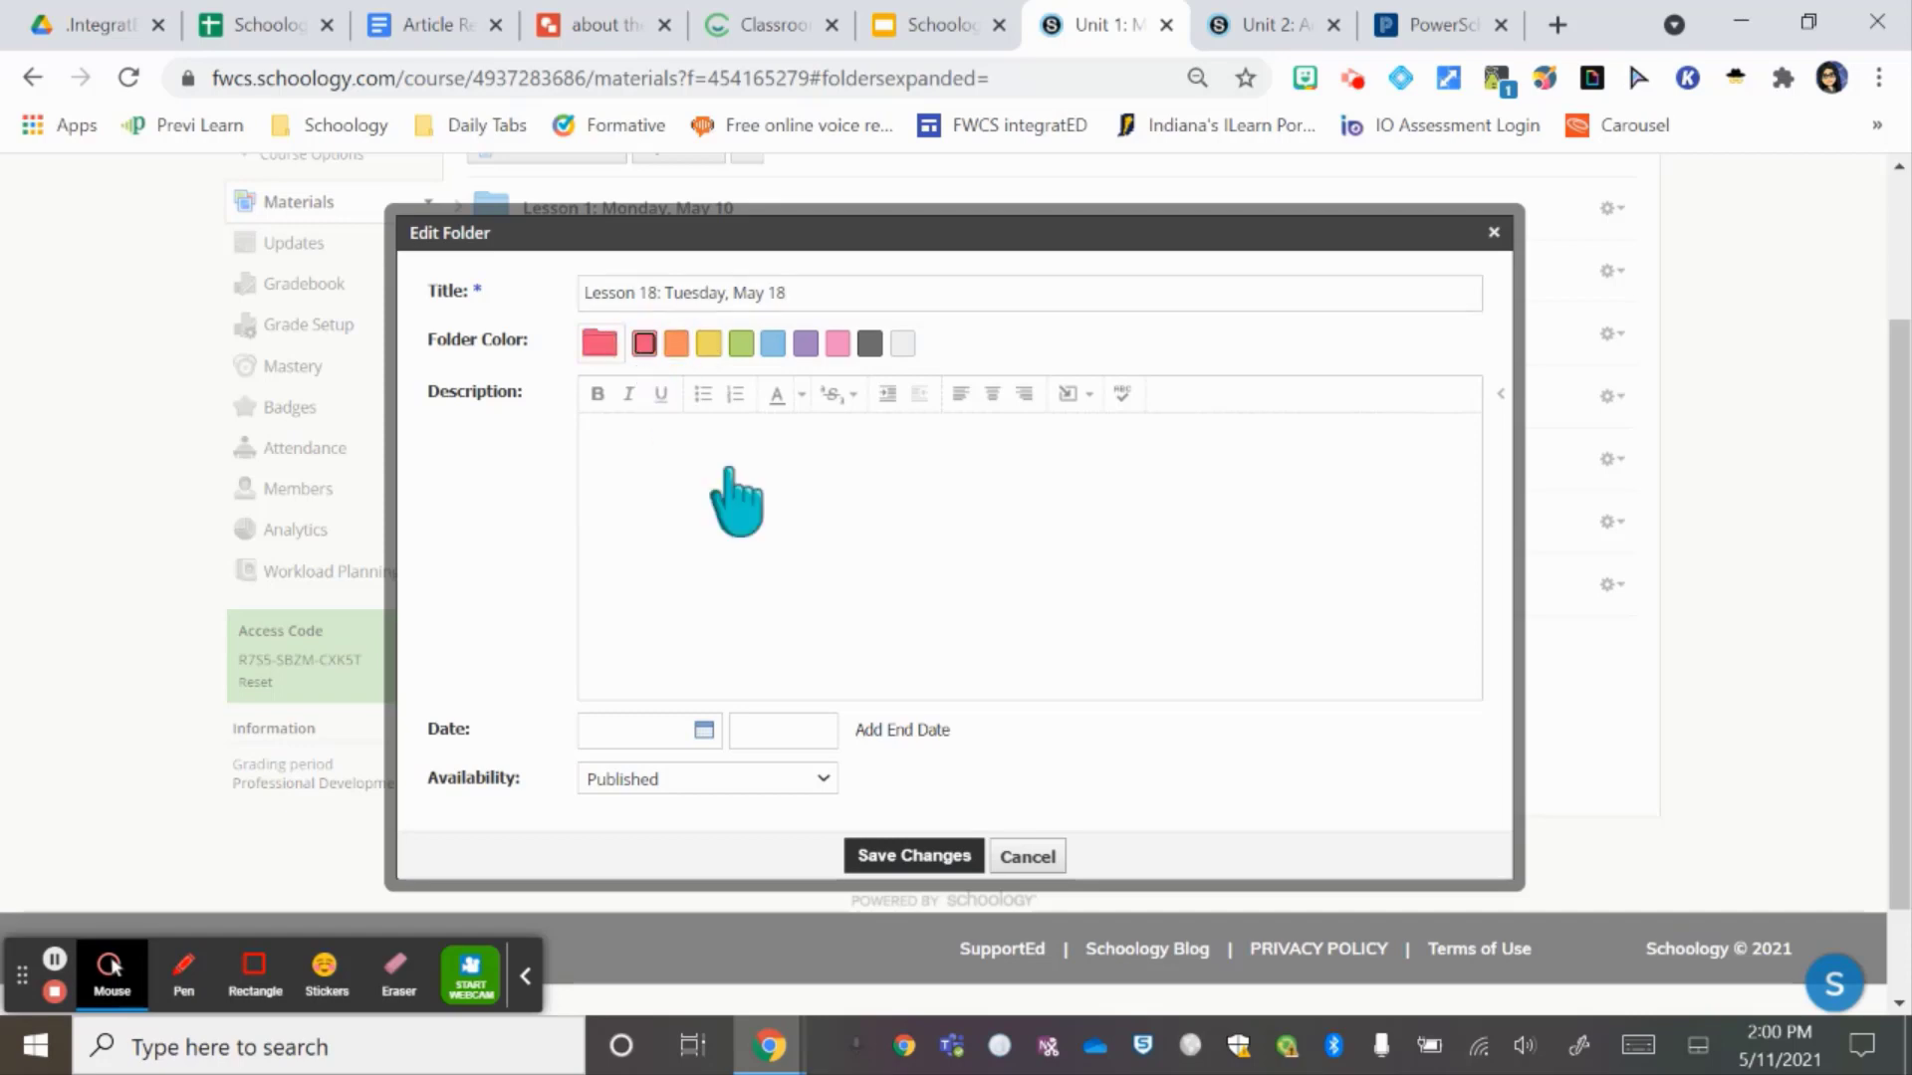
click(953, 856)
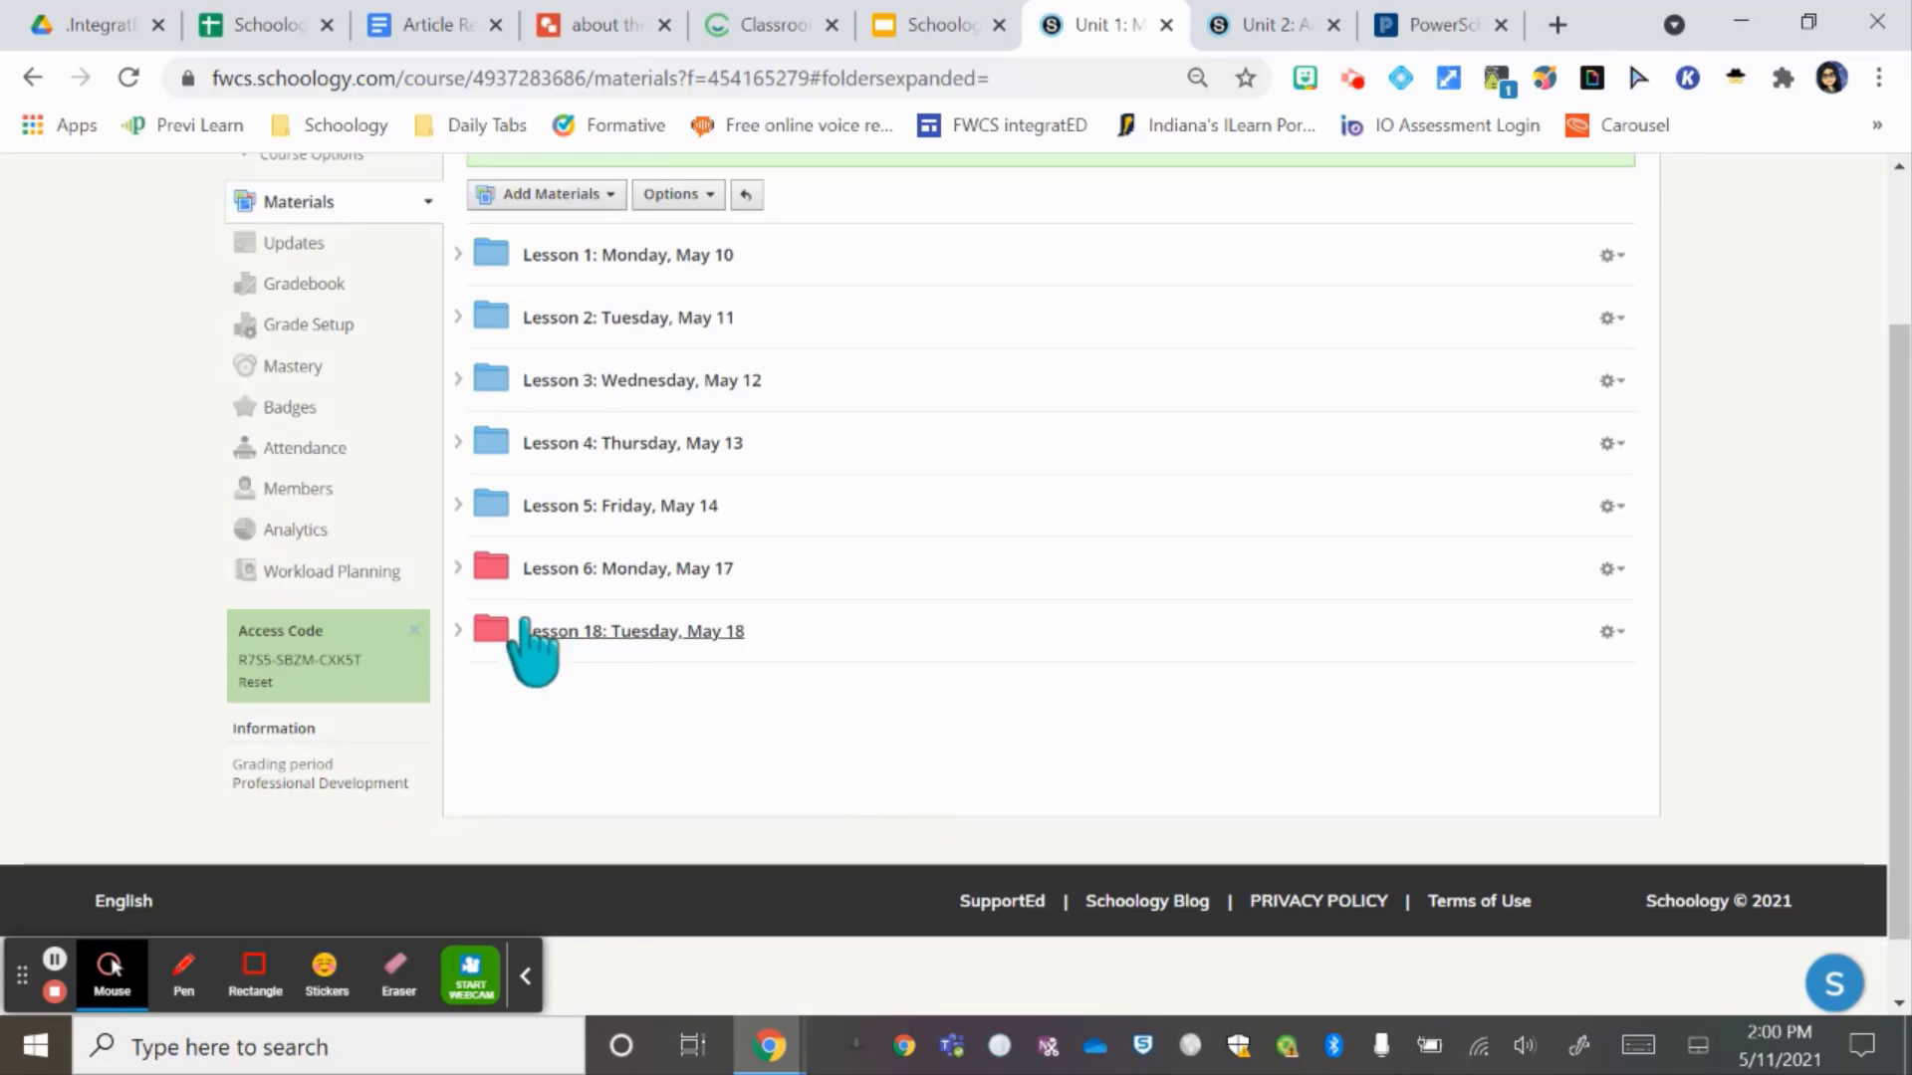
- Correct the last folder's lesson number to 7 so its title reads "Lesson 7: Tuesday, May 18", and save the changes
click(1609, 631)
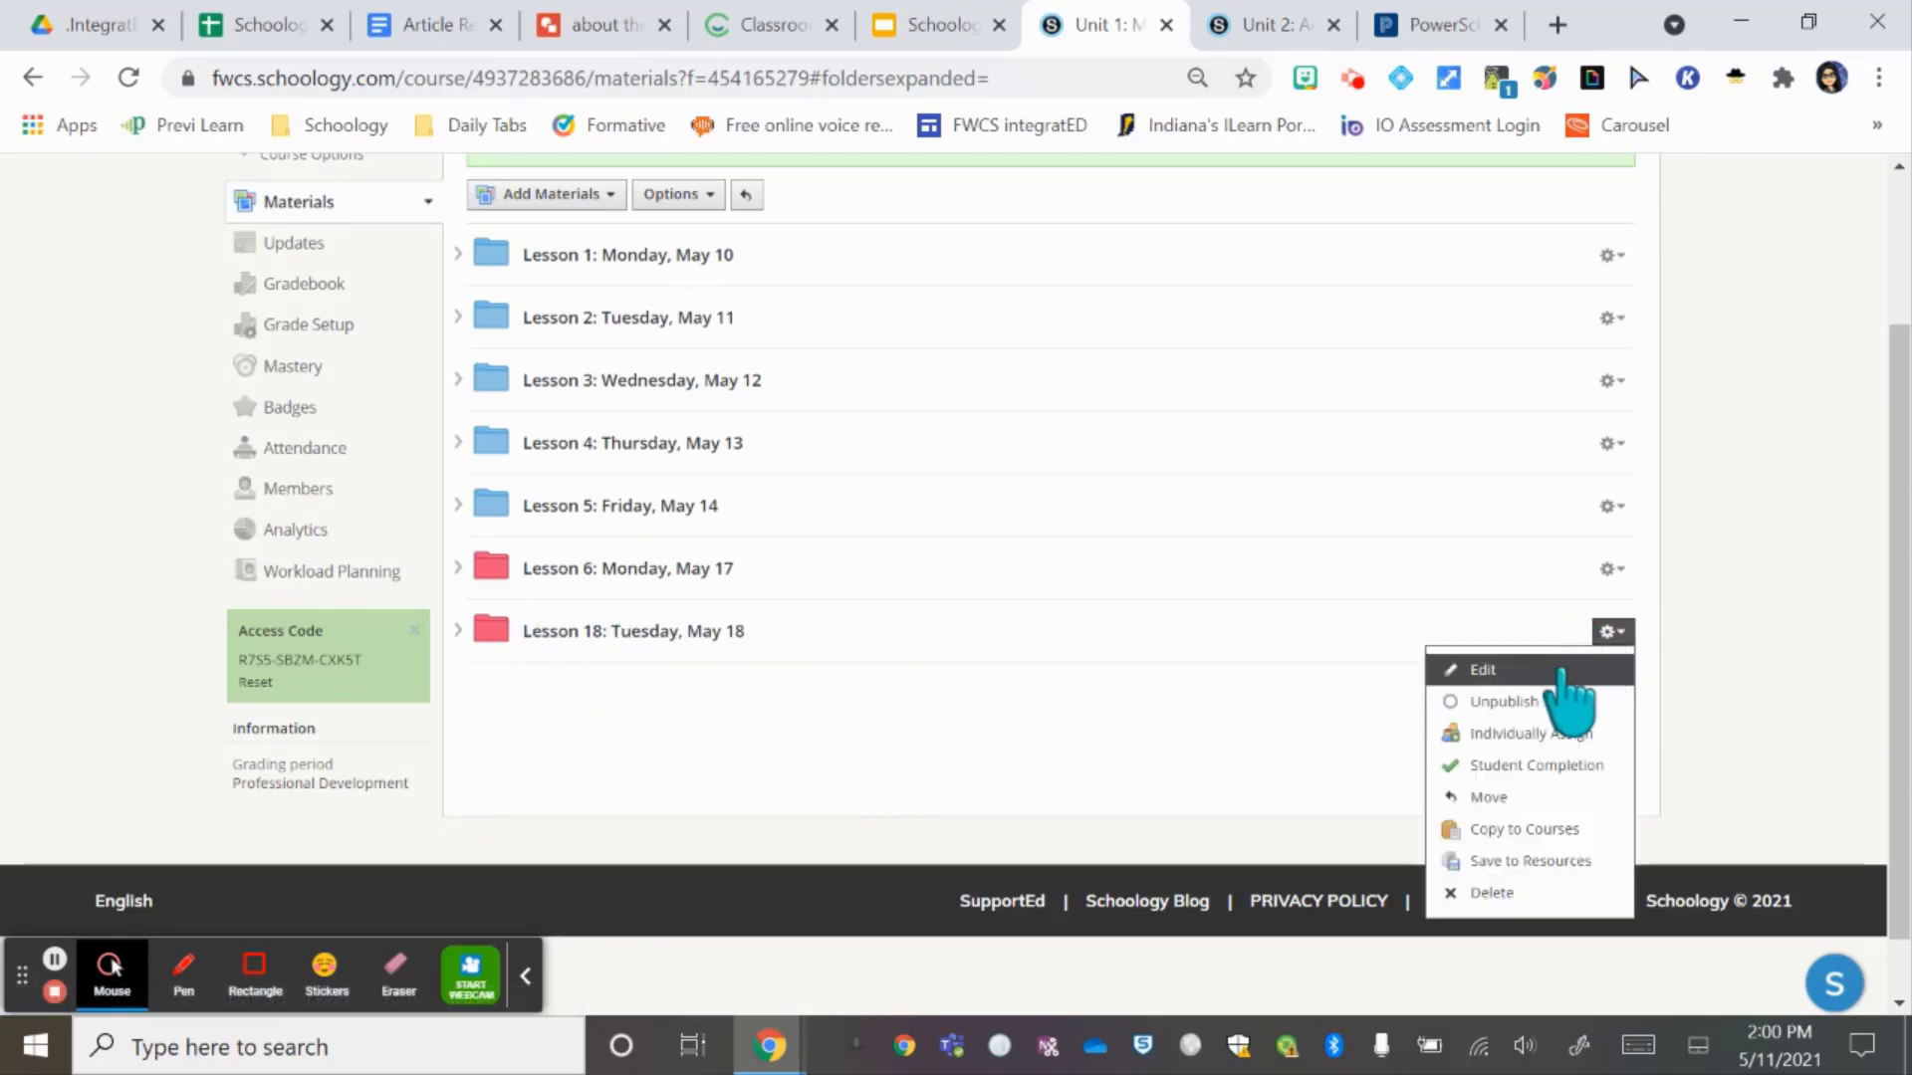
click(1563, 670)
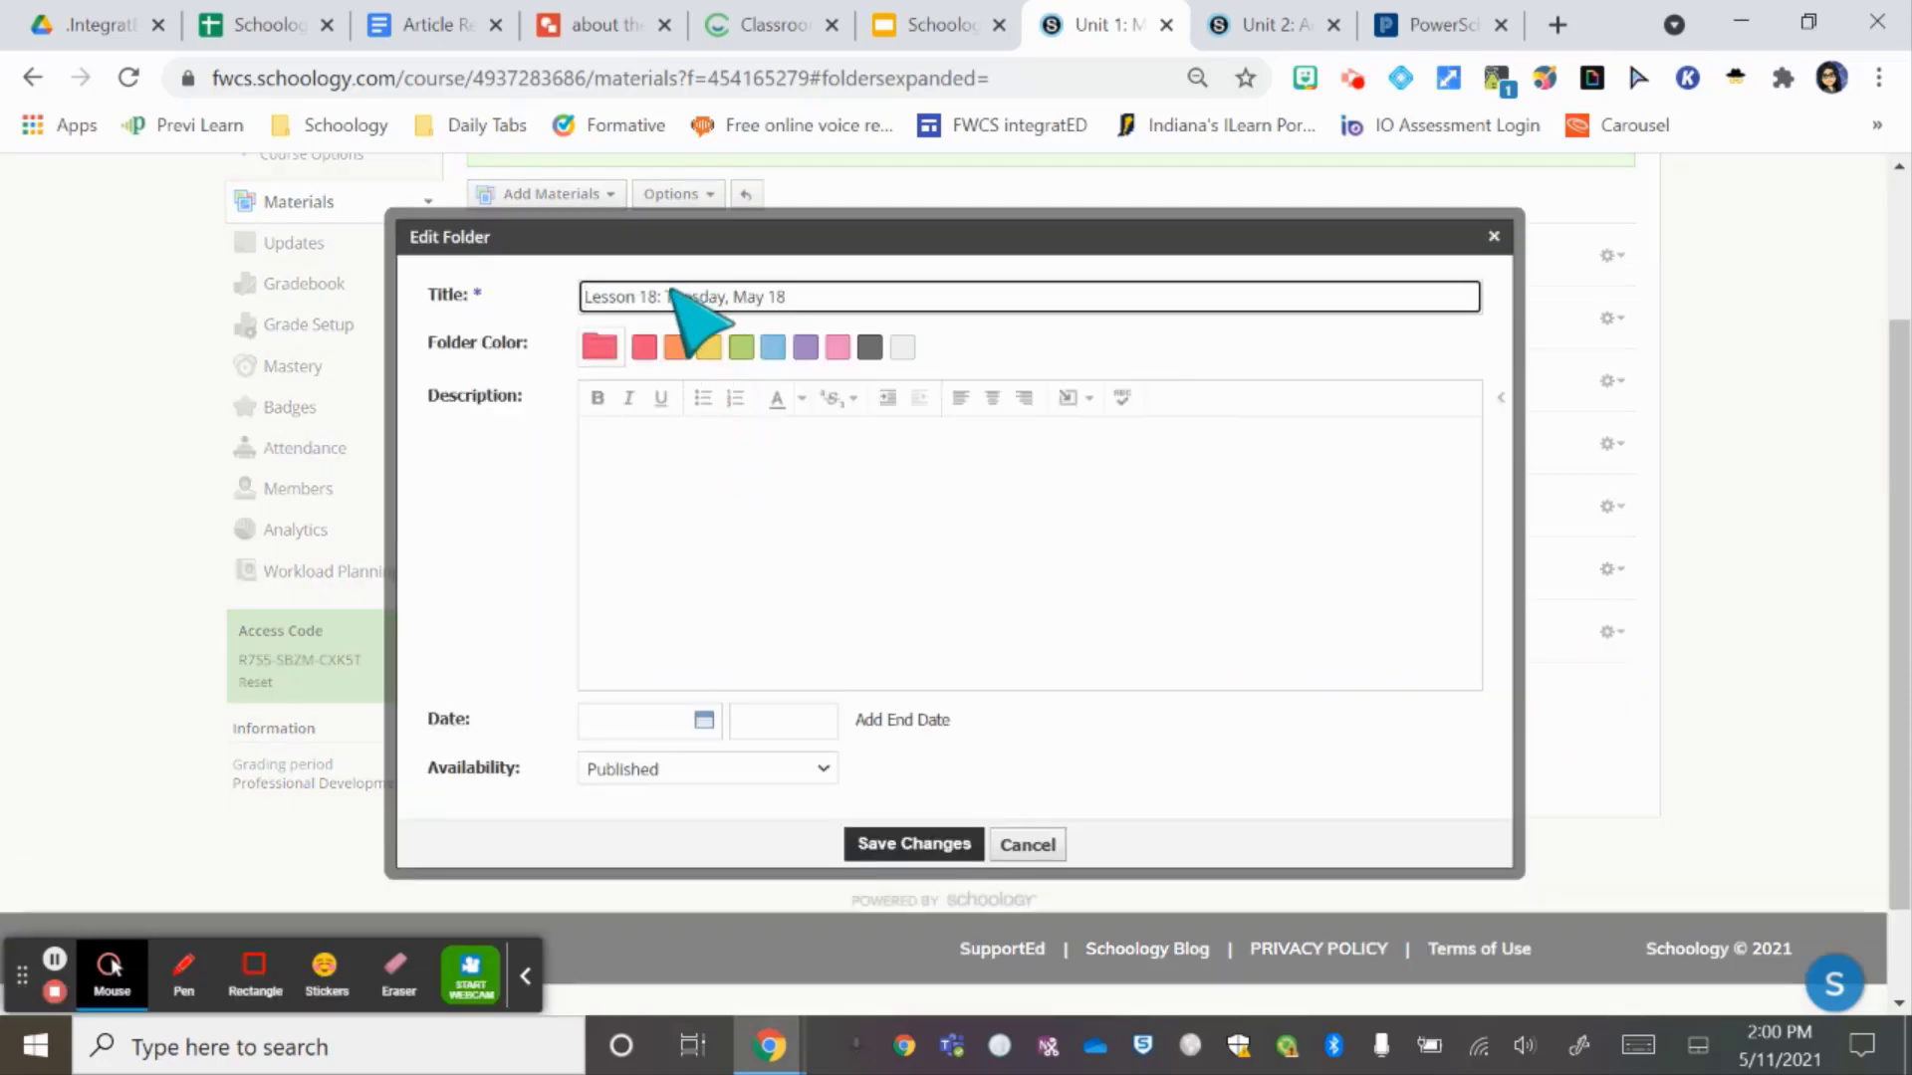
click(657, 297)
key(BackSpace)
key(BackSpace)
text(7)
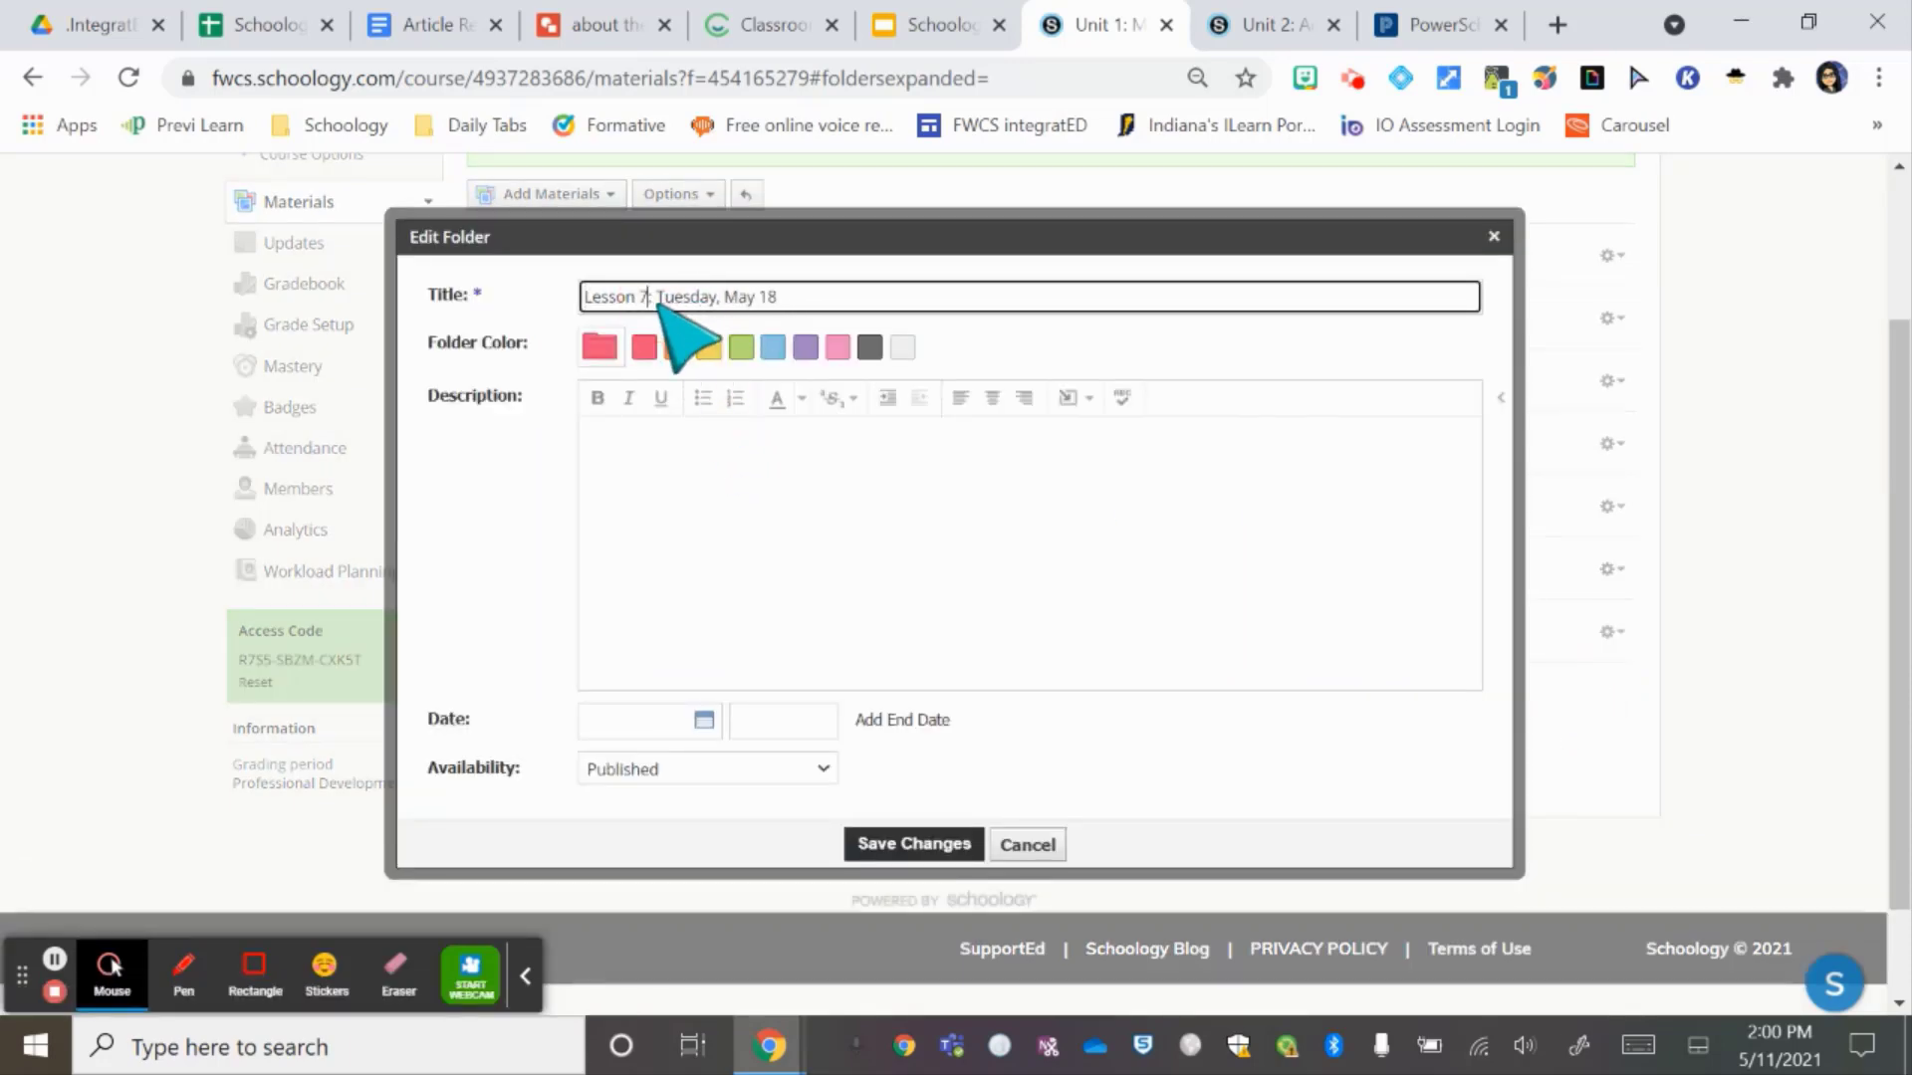
click(943, 844)
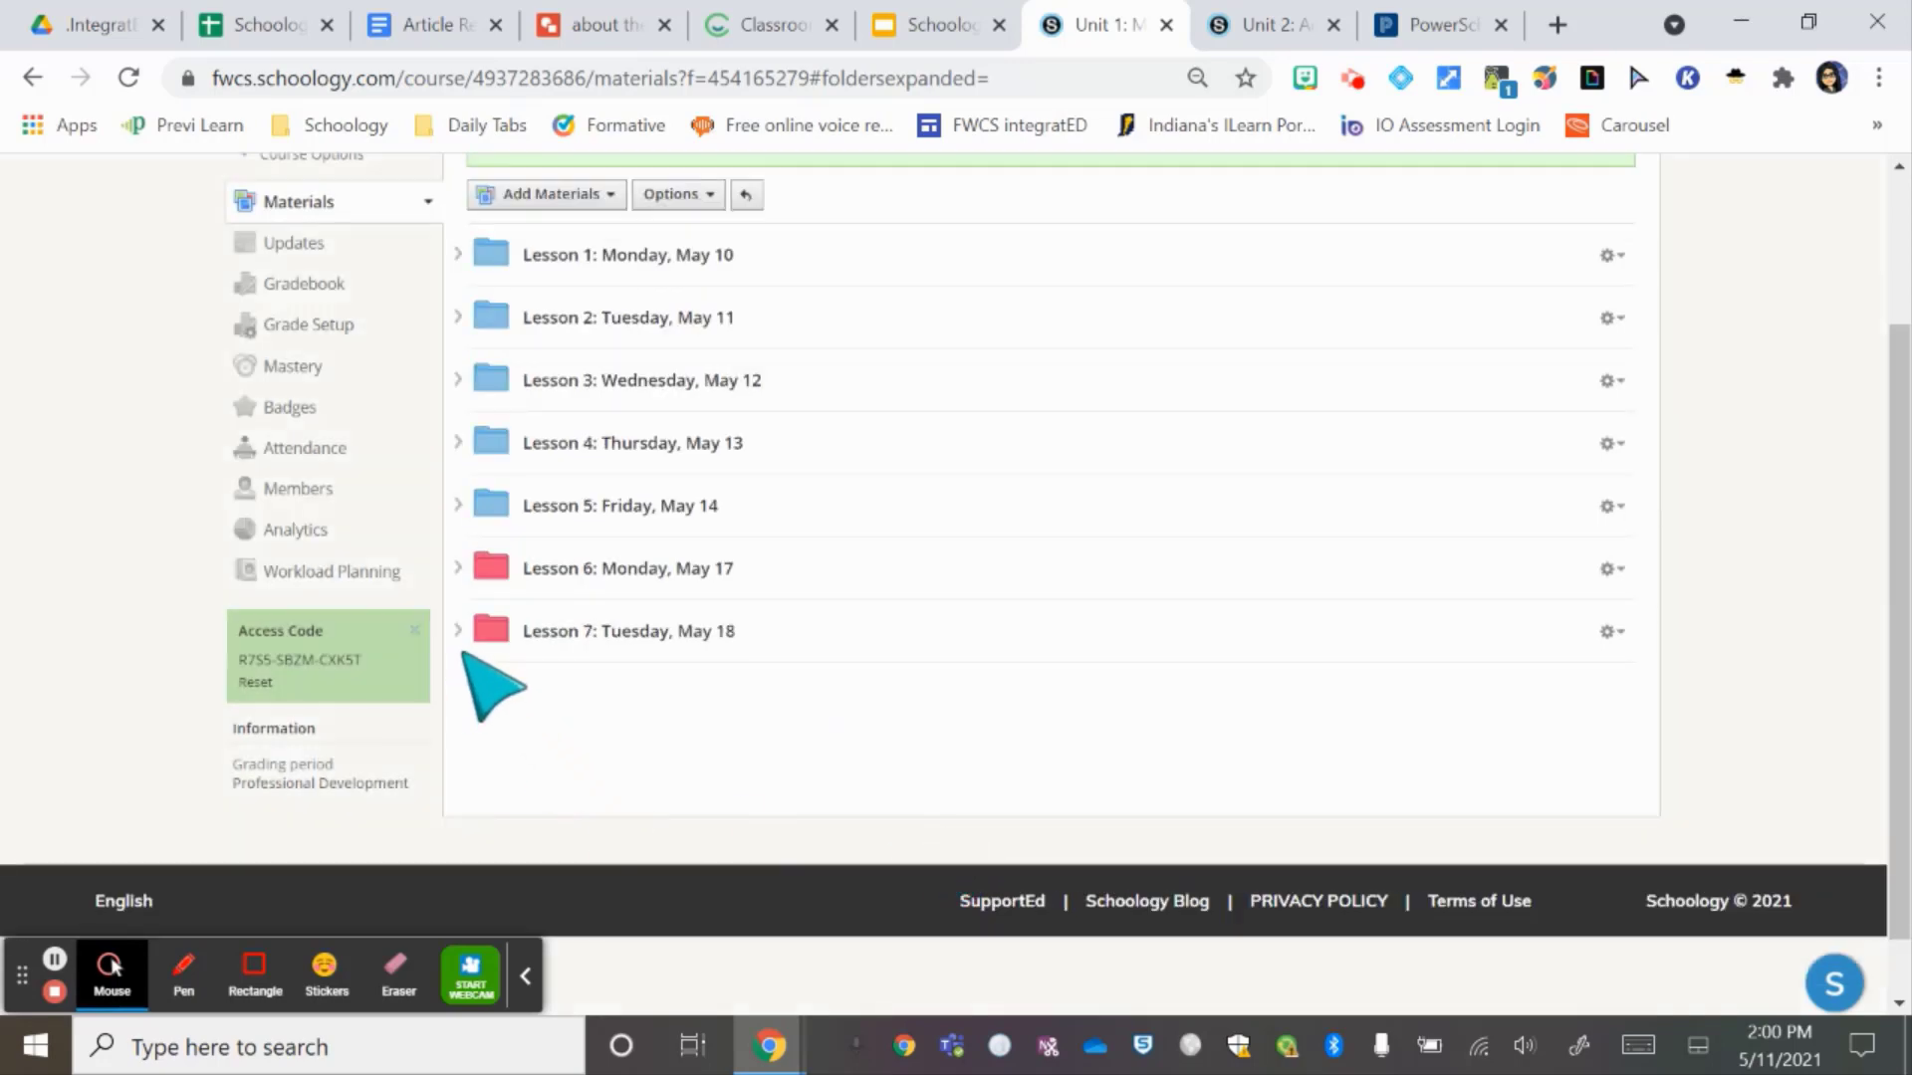
- Open the Lesson 7 folder and retitle its Daily Agenda page "Today's Agenda" in the page editor
click(458, 630)
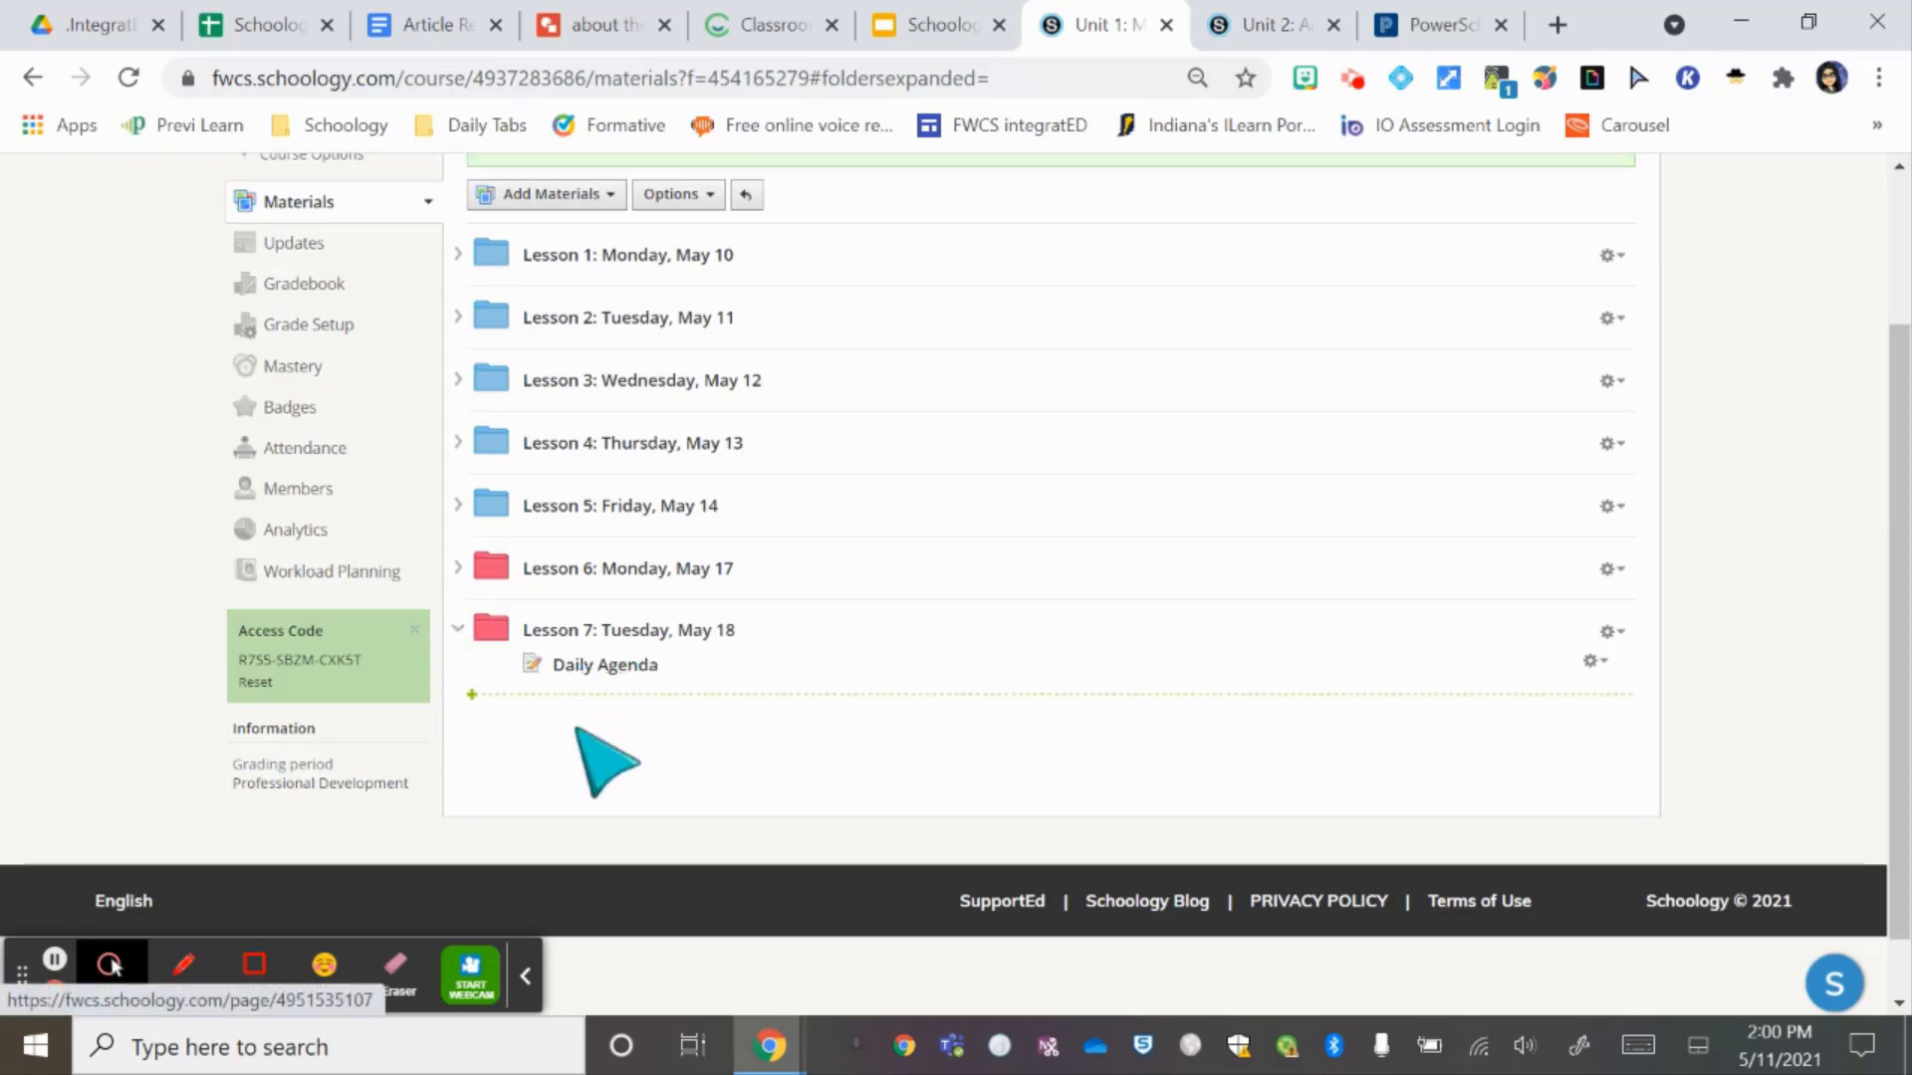
scroll(577, 732, down, 1)
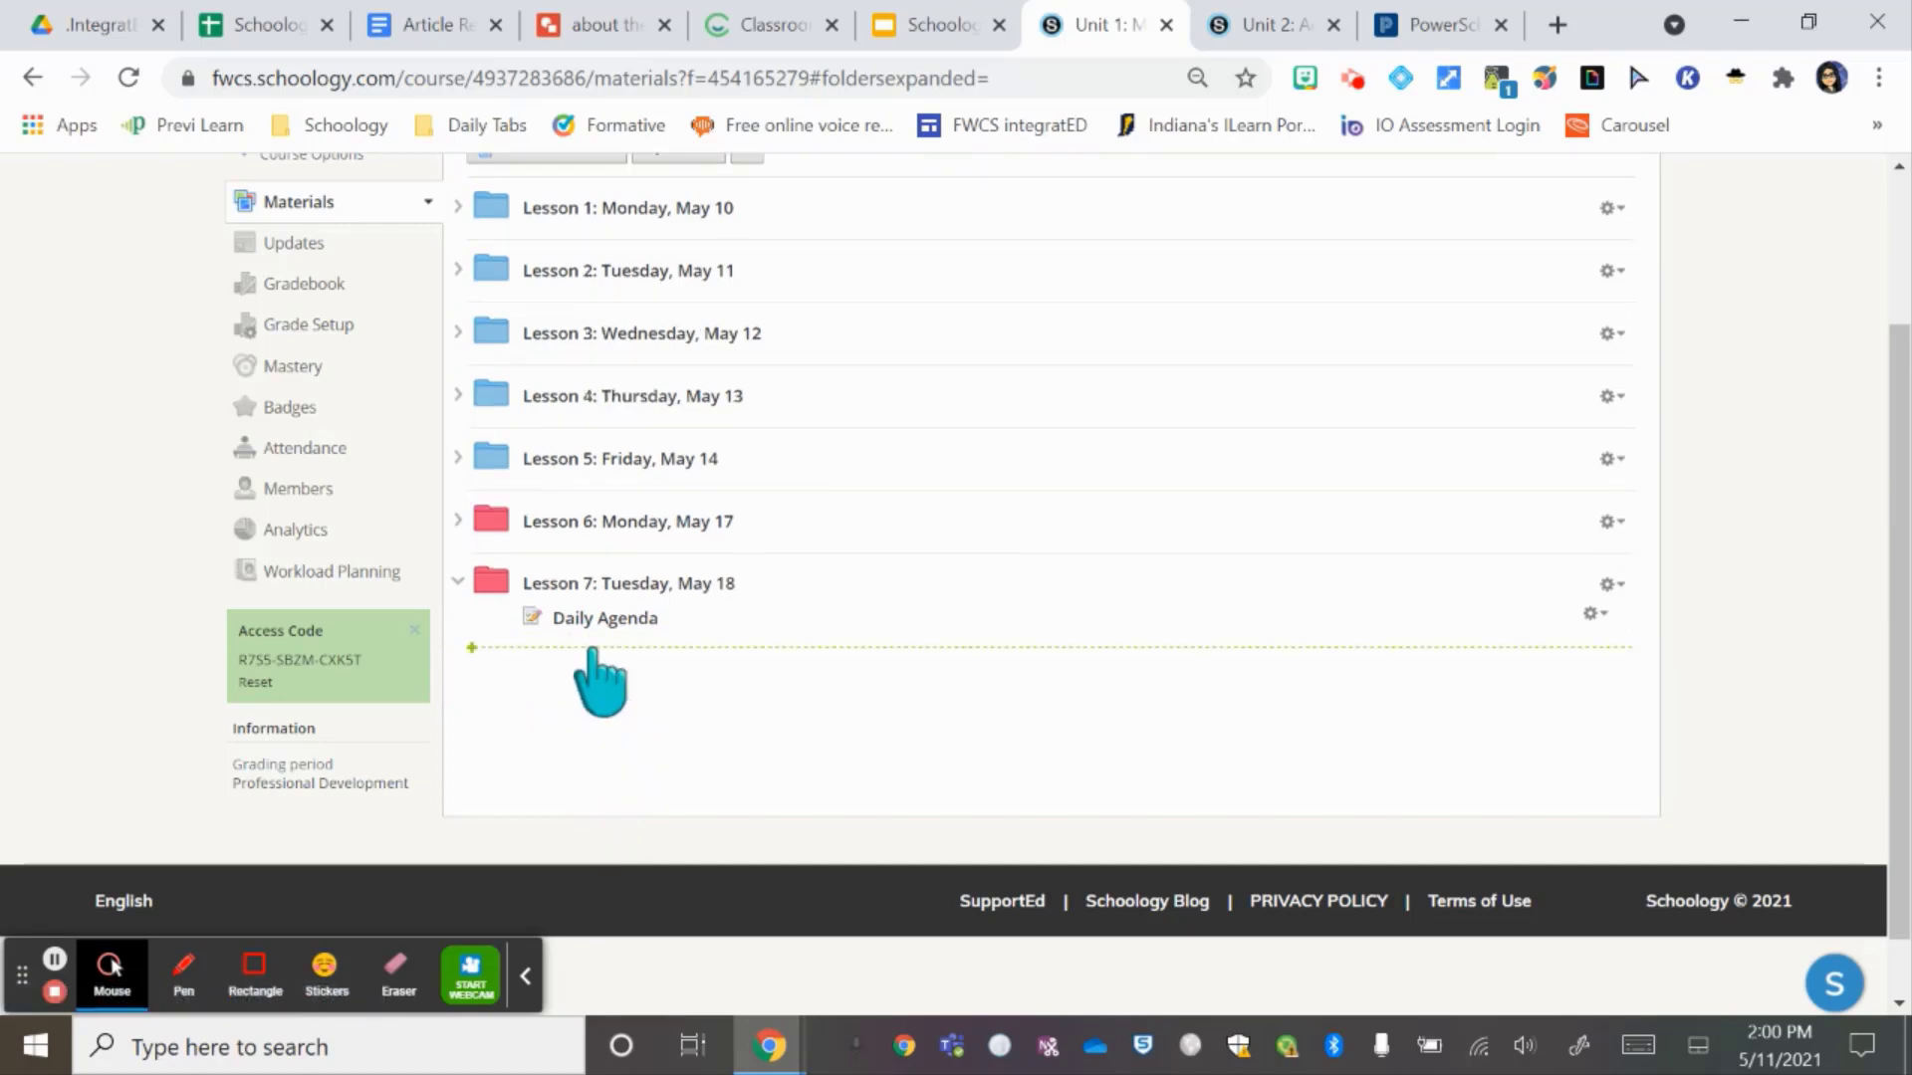
click(621, 583)
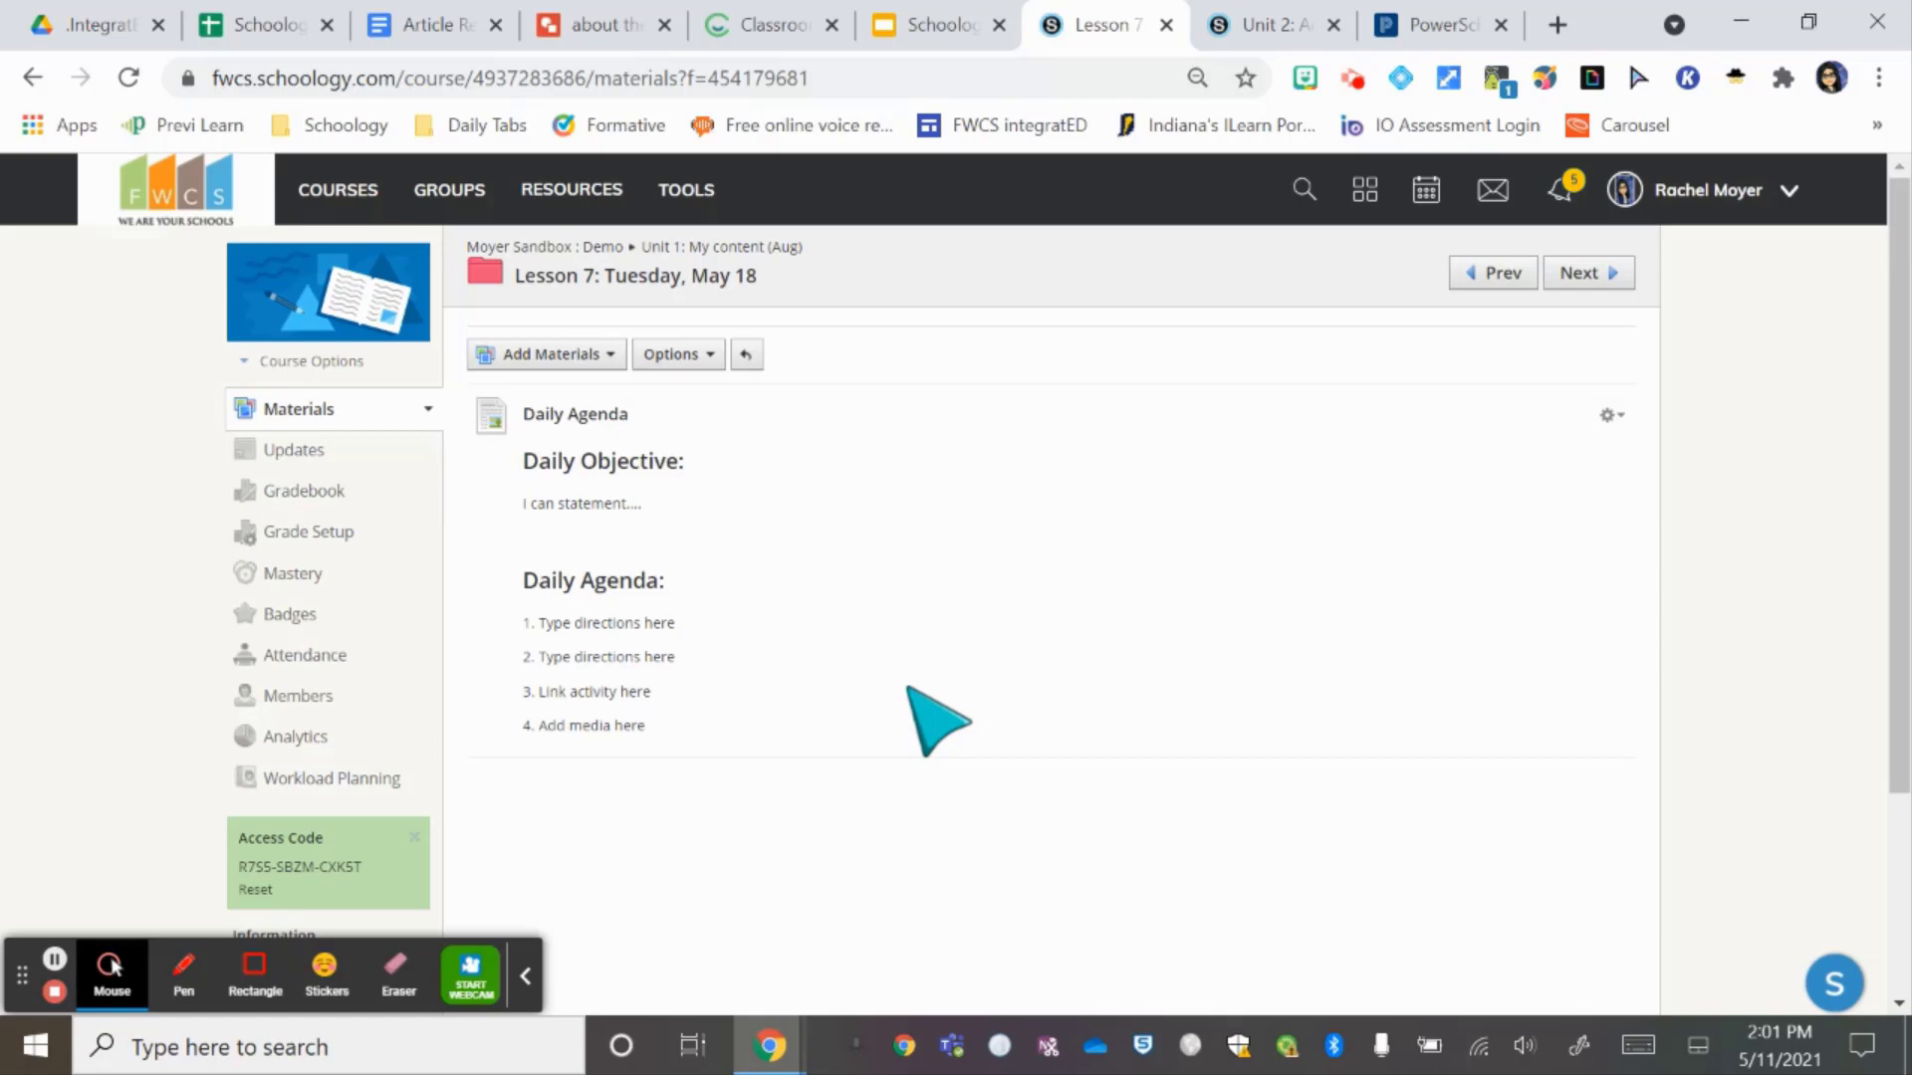
click(1608, 415)
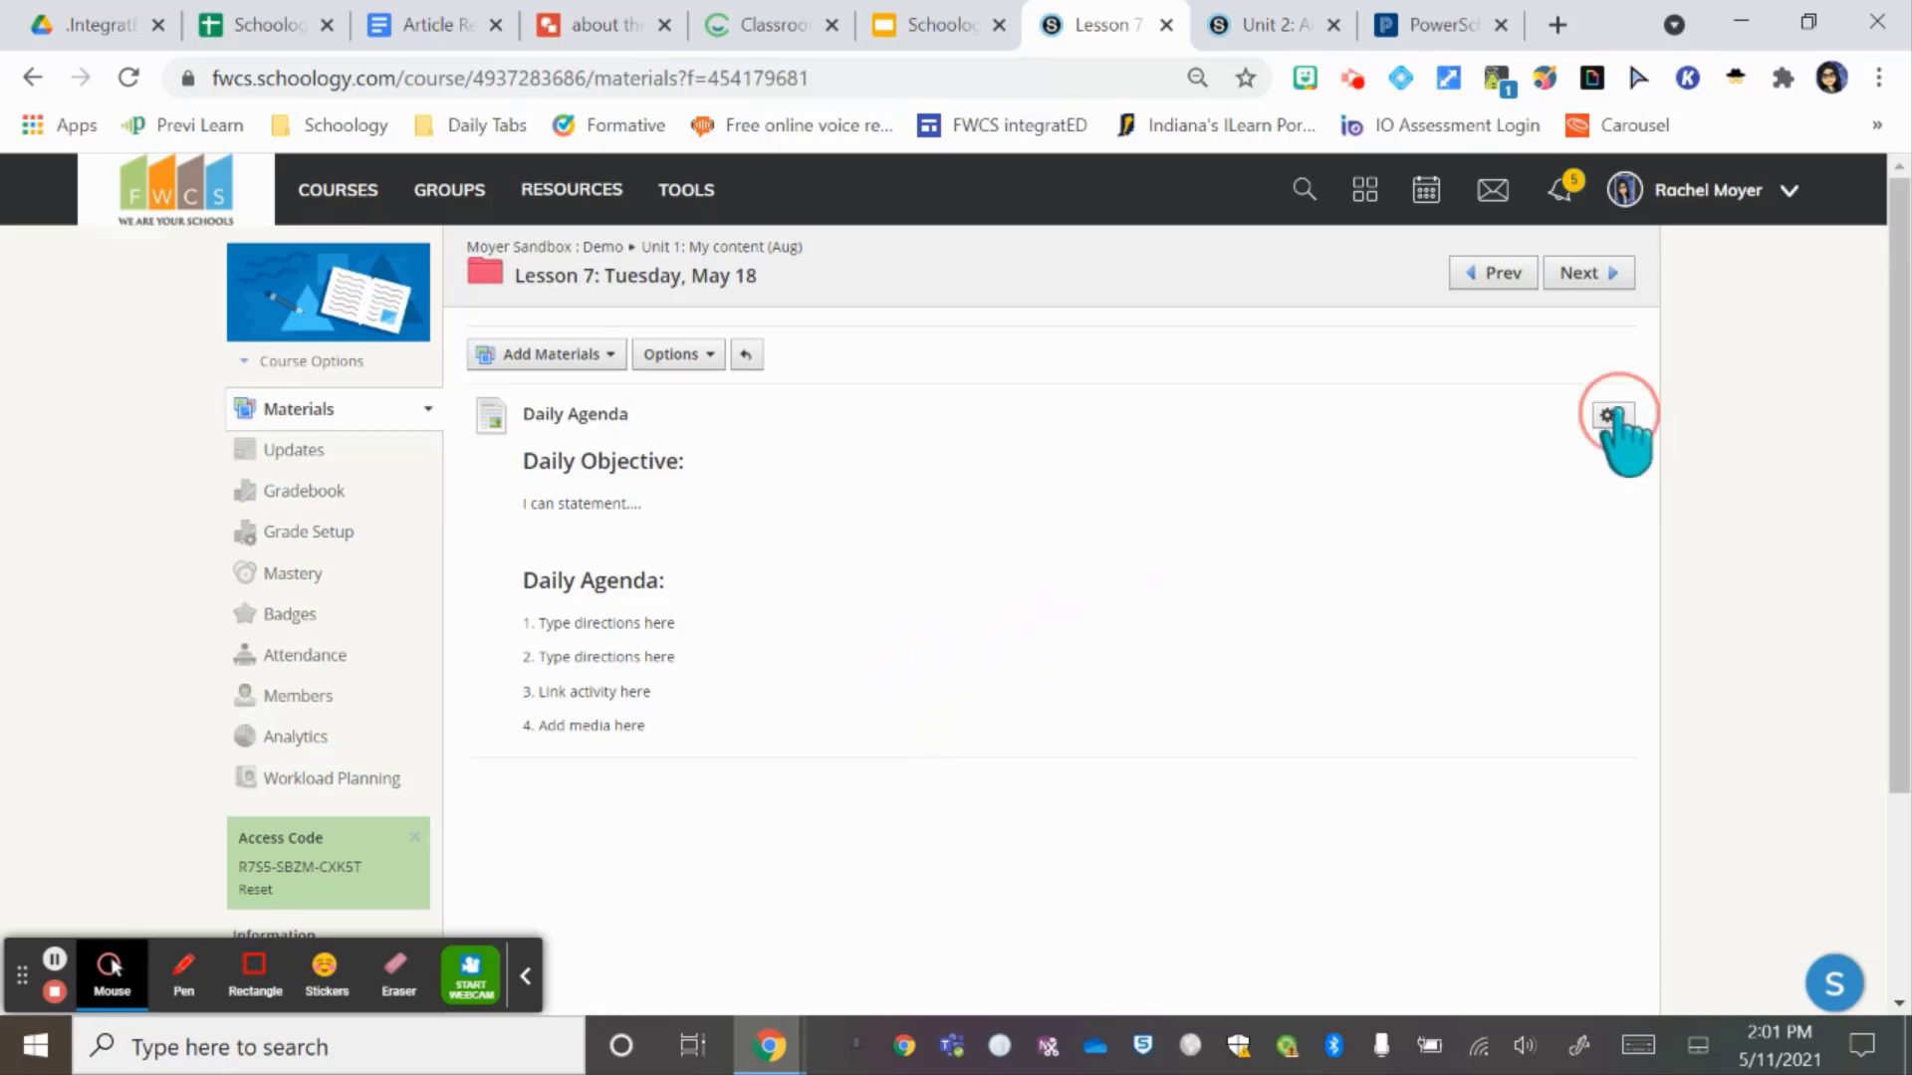
click(1565, 446)
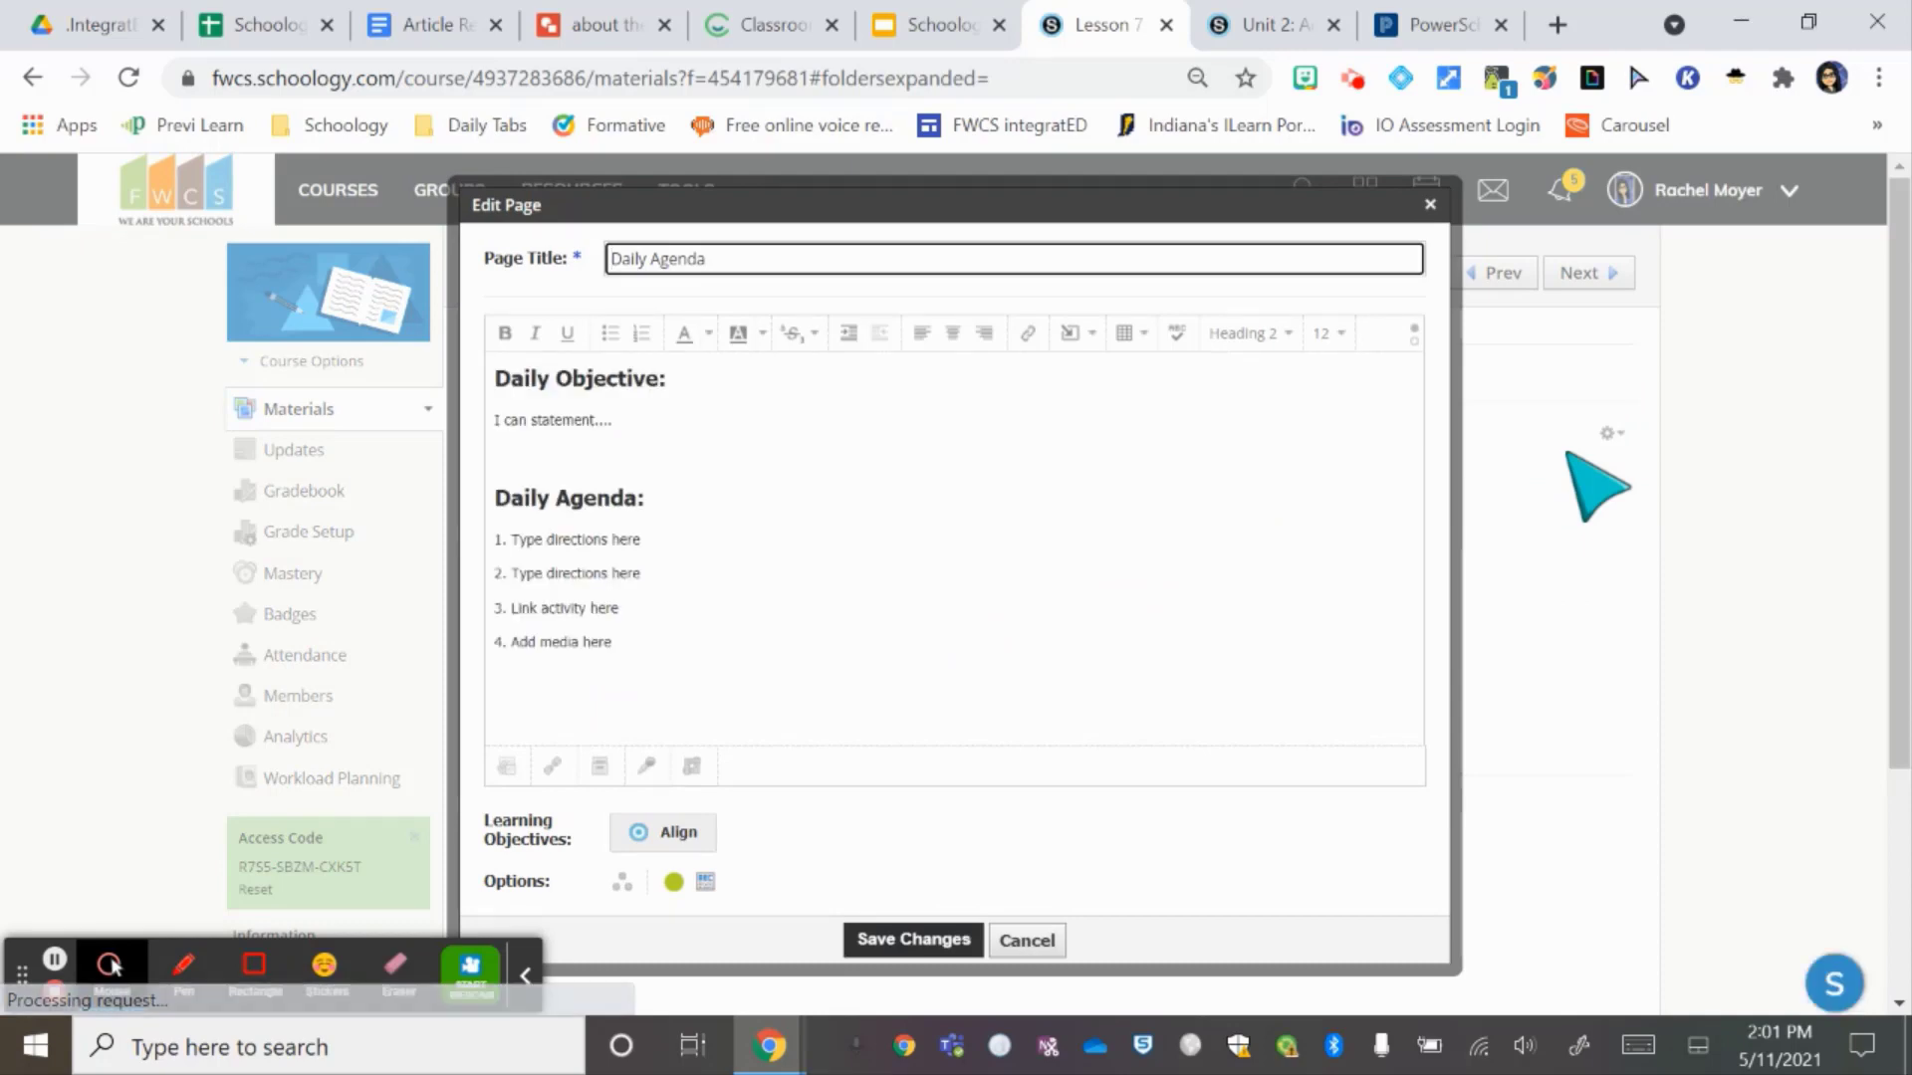
drag(757, 259, 568, 279)
text(To)
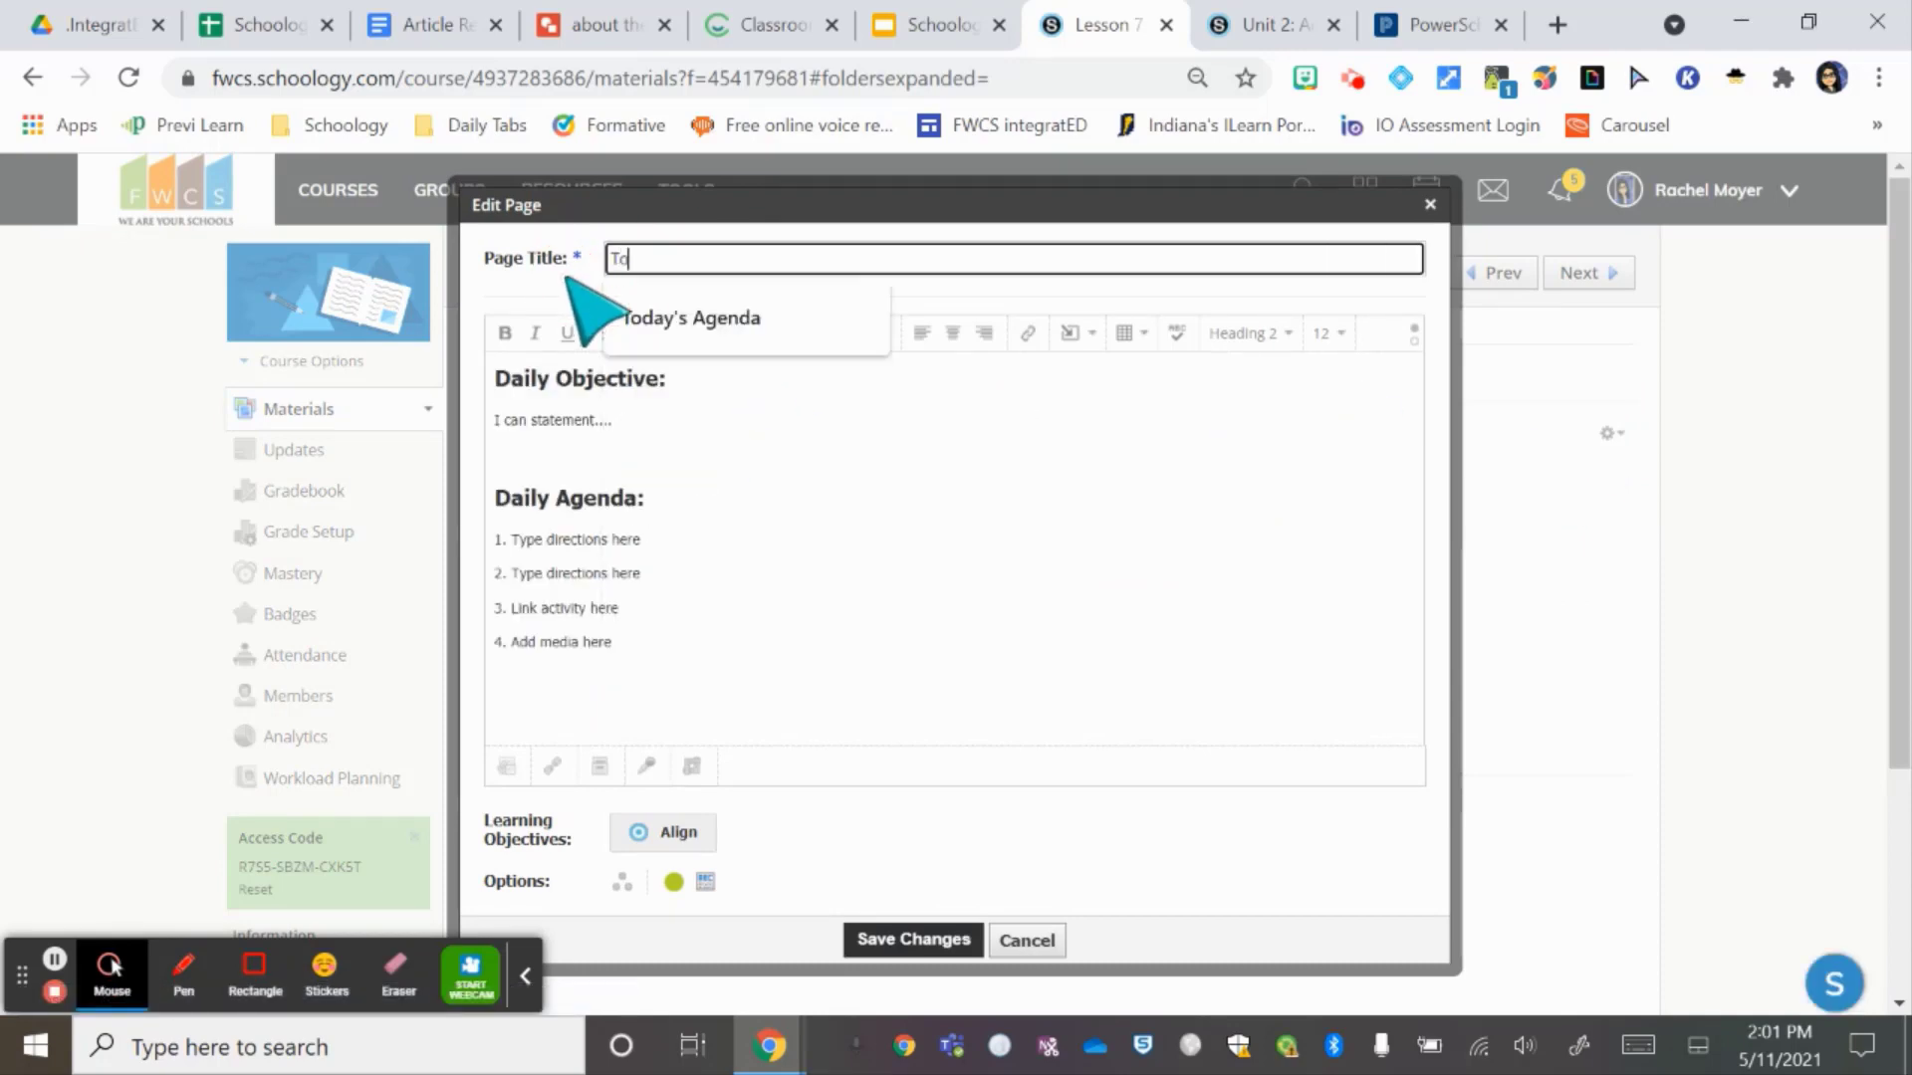
text(day's Agenda)
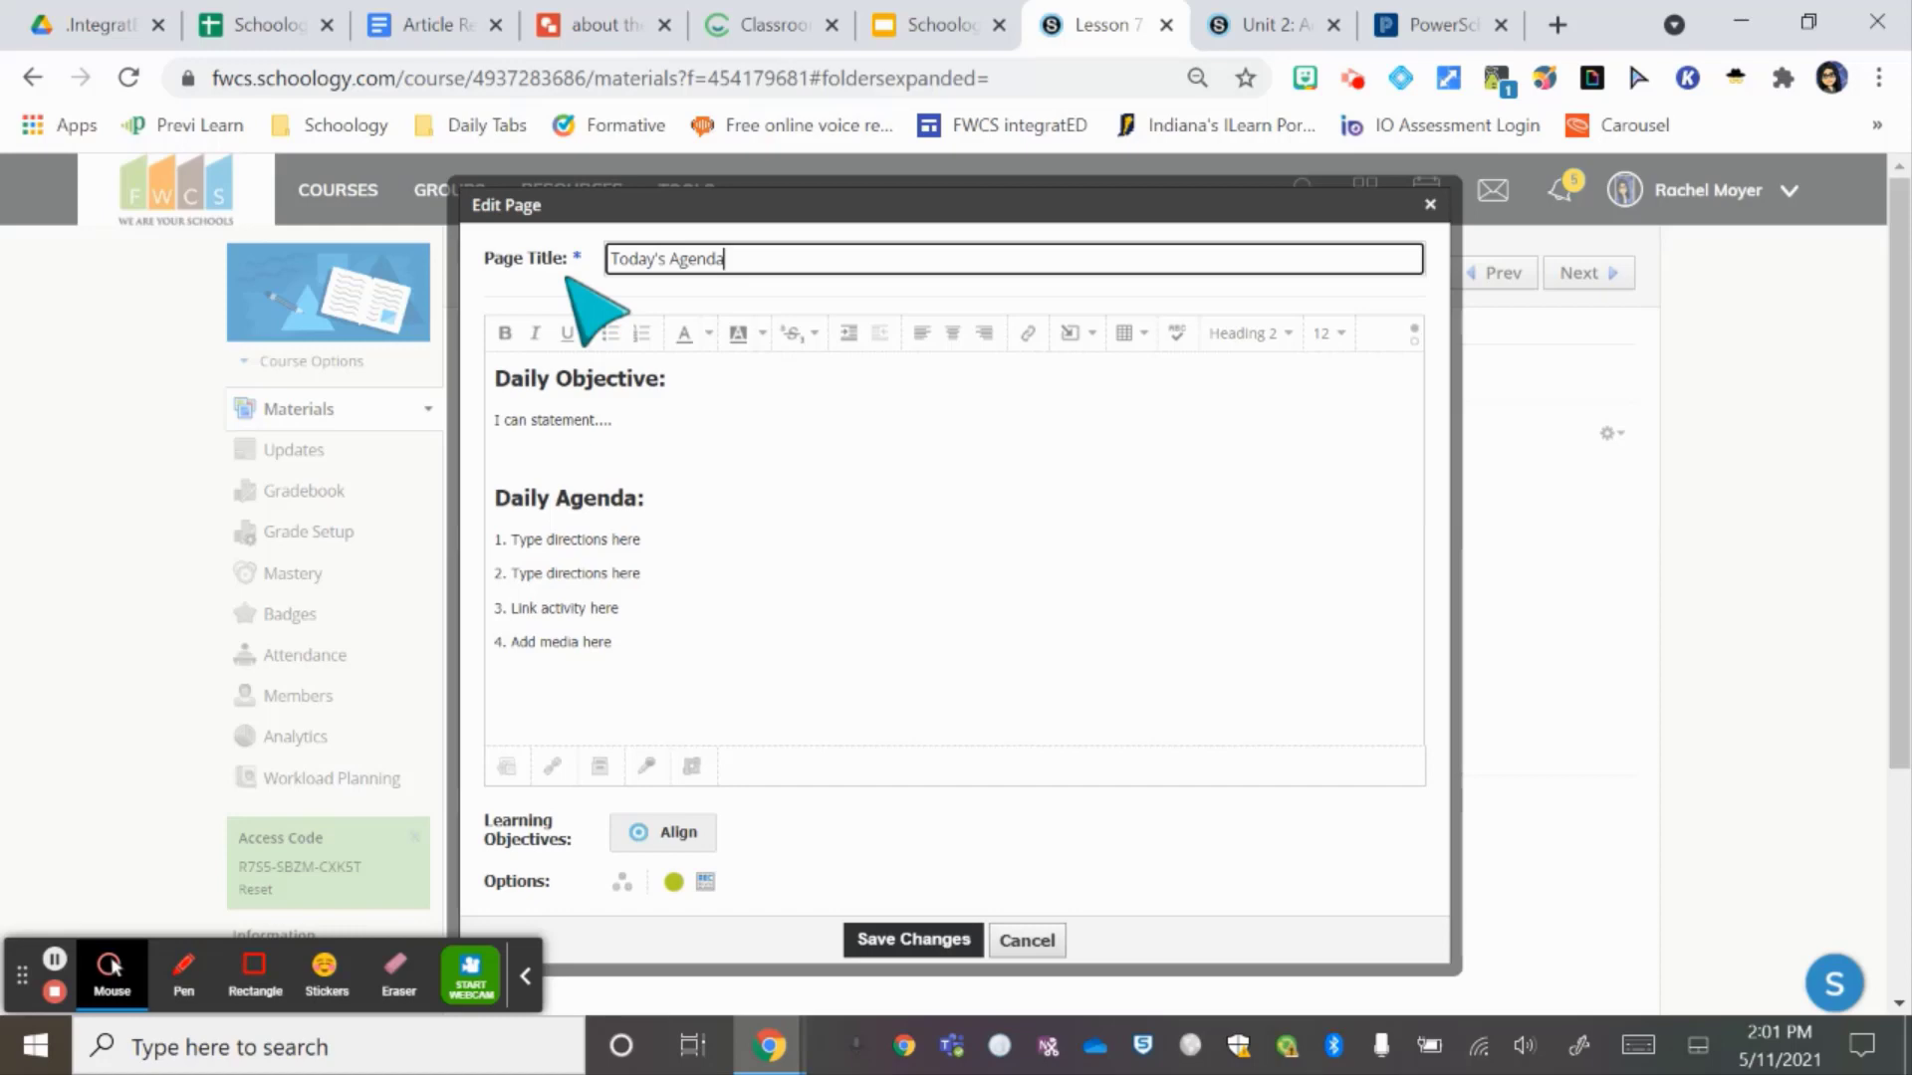
- Fill in the objective "I can create my Schoology course for next year." and agenda items "Create my sandbox" and "Practice inserting Youtube"
click(651, 419)
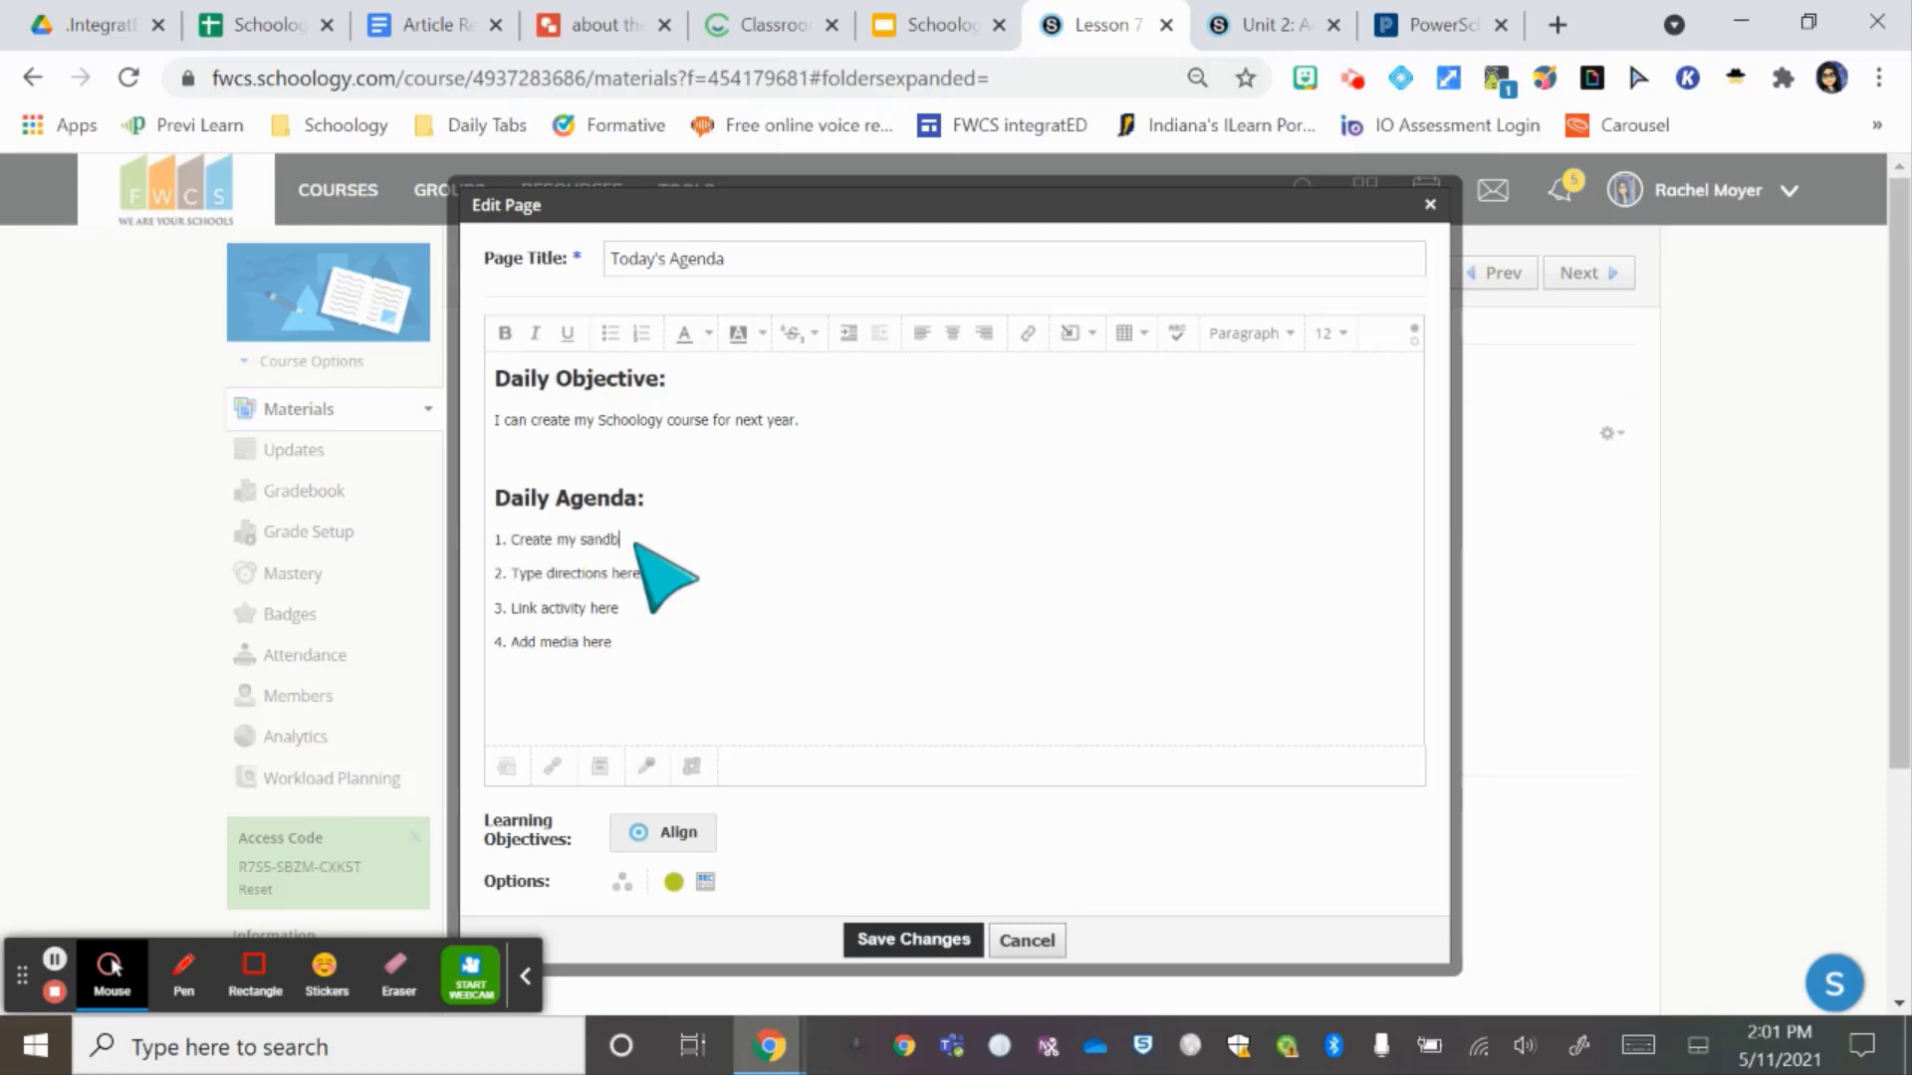
drag(645, 573, 514, 586)
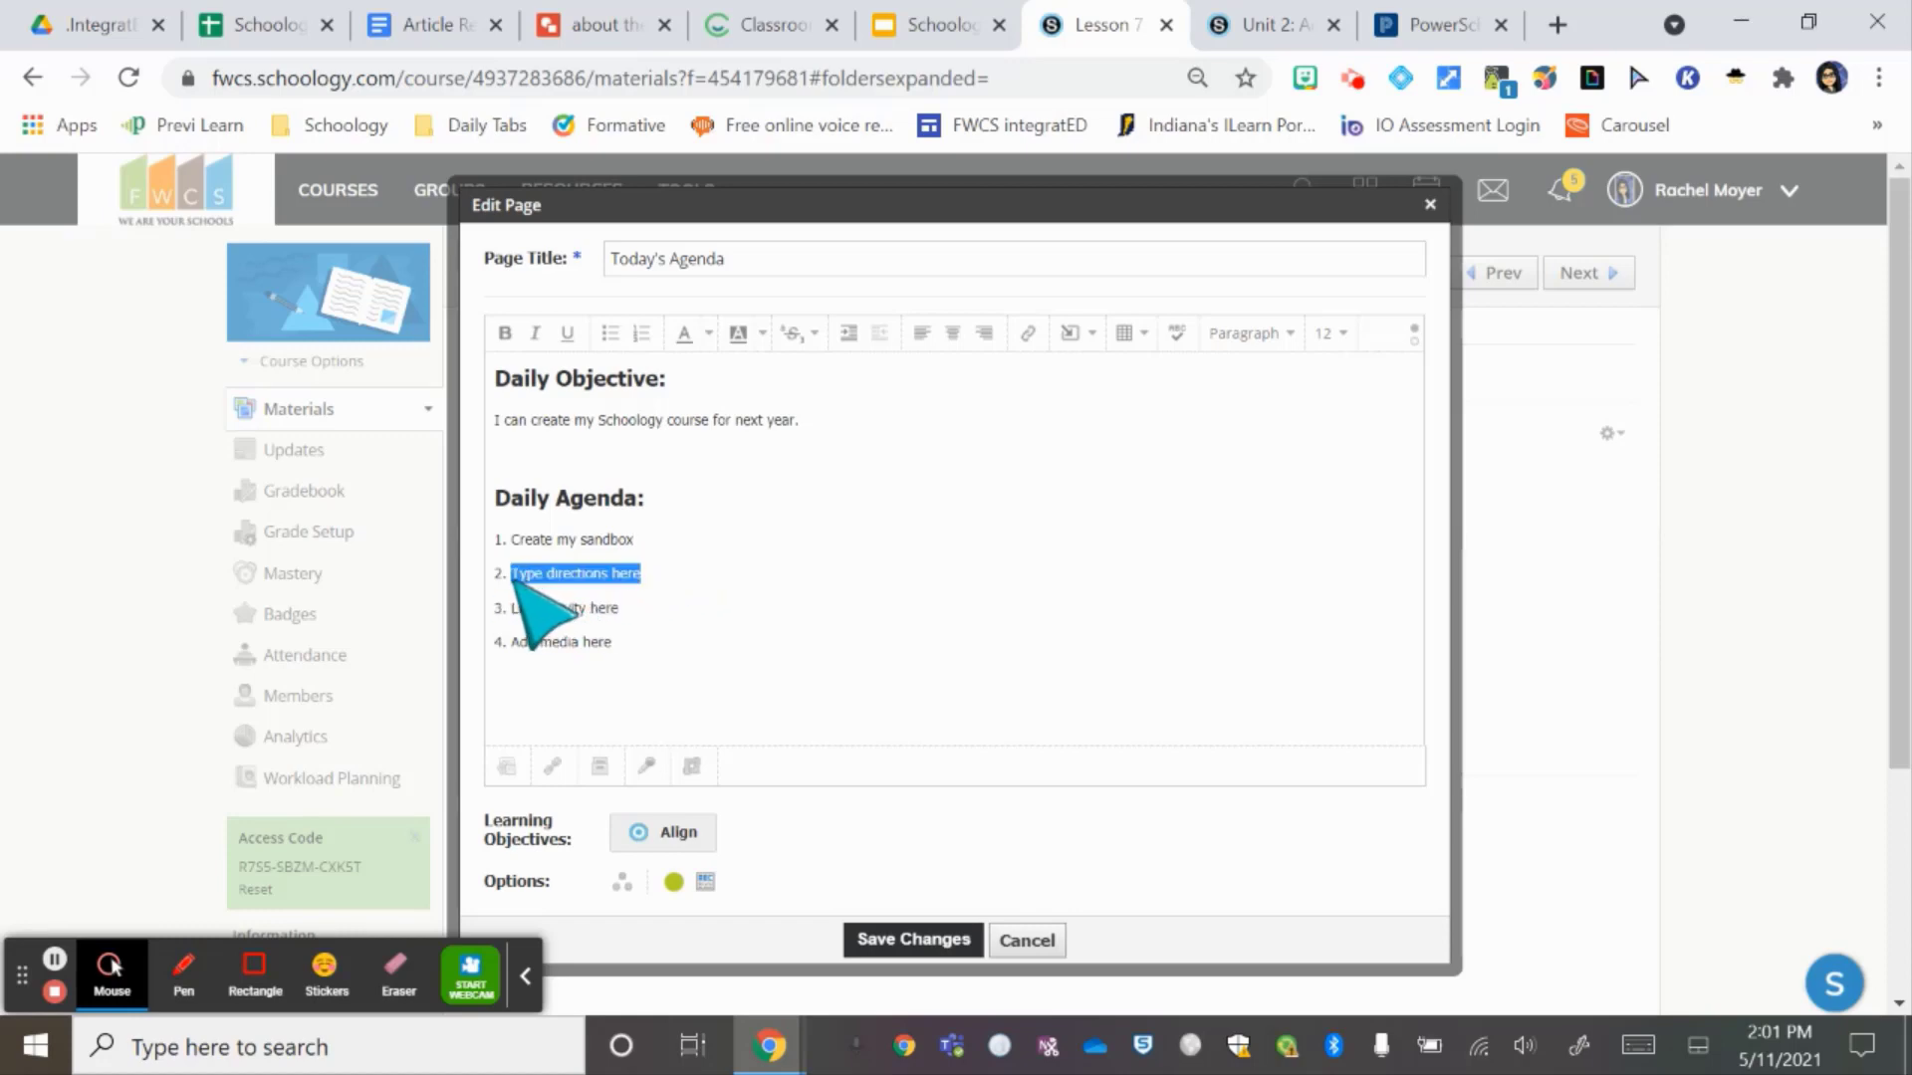
text(Pra)
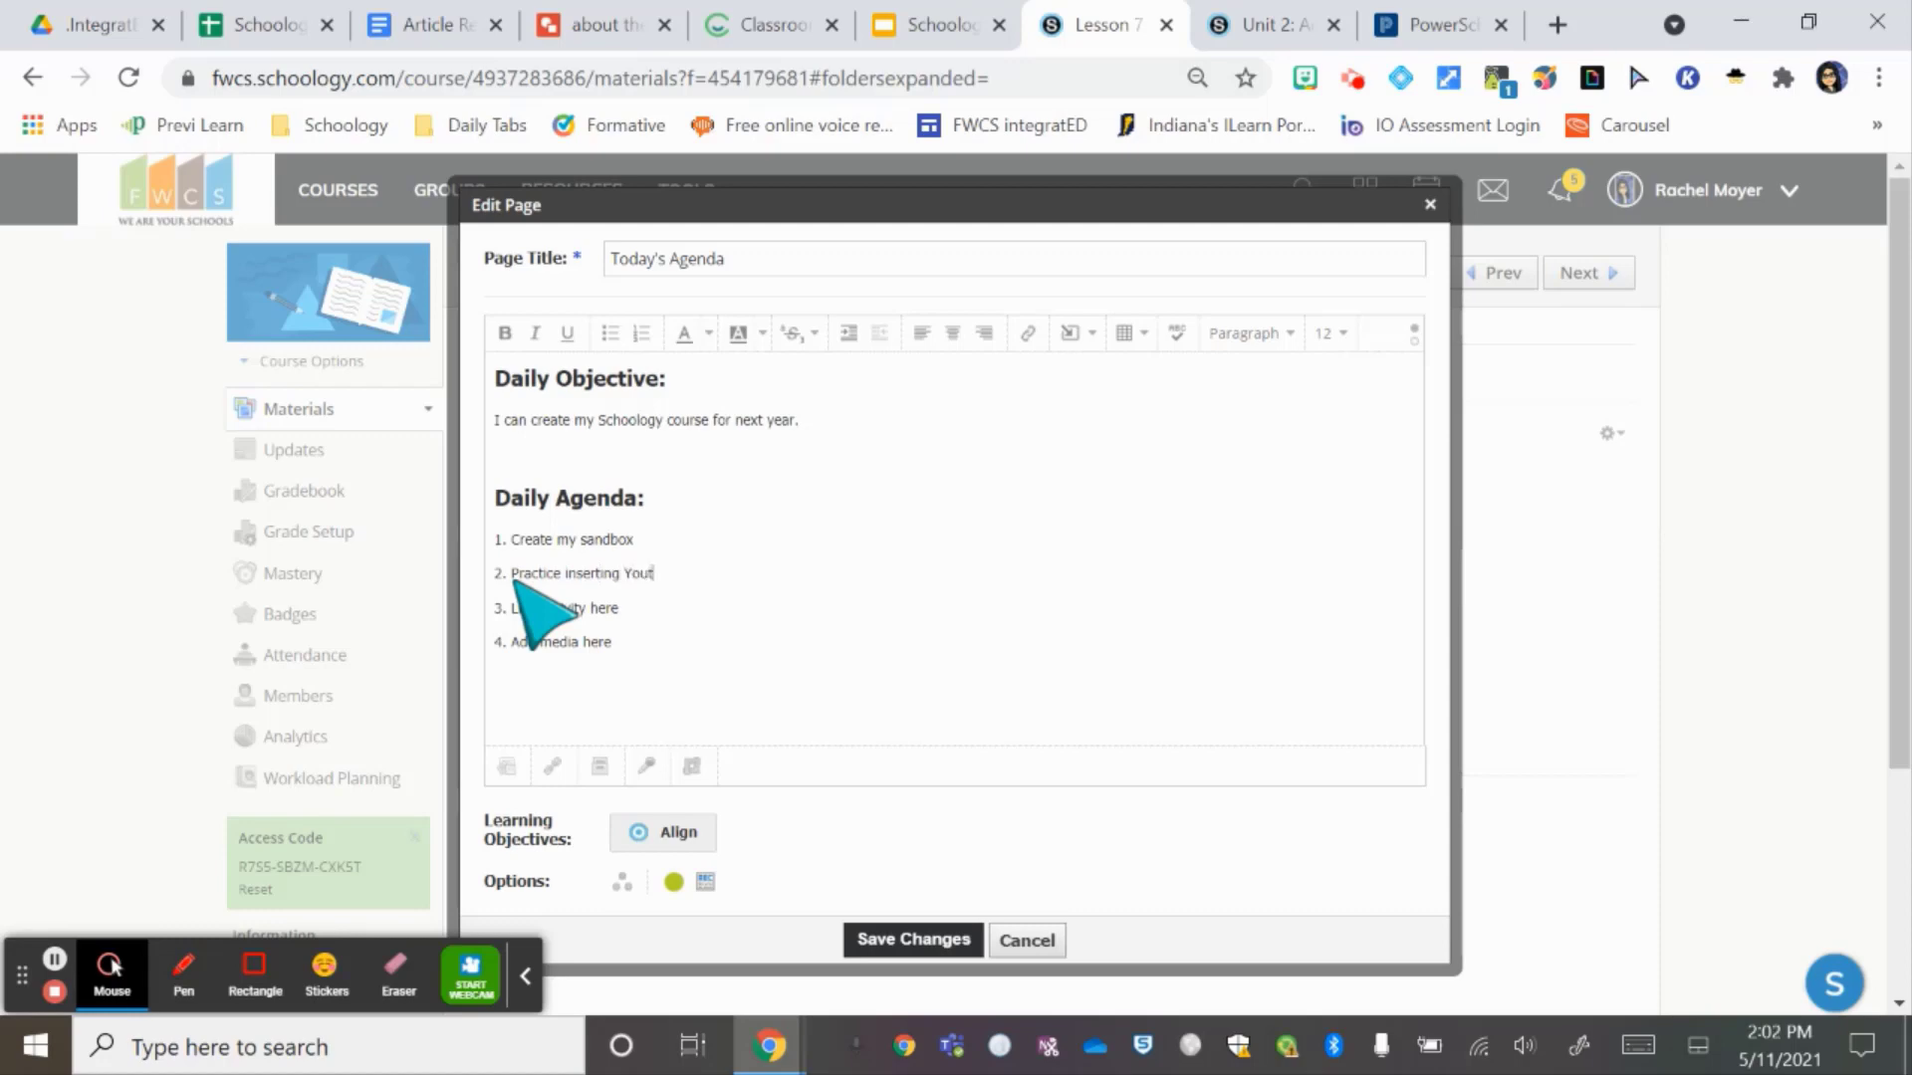
- Replace the third and fourth agenda items with "Inset content from our Google Drive." and "Time for questions", and save the page
drag(619, 609, 516, 610)
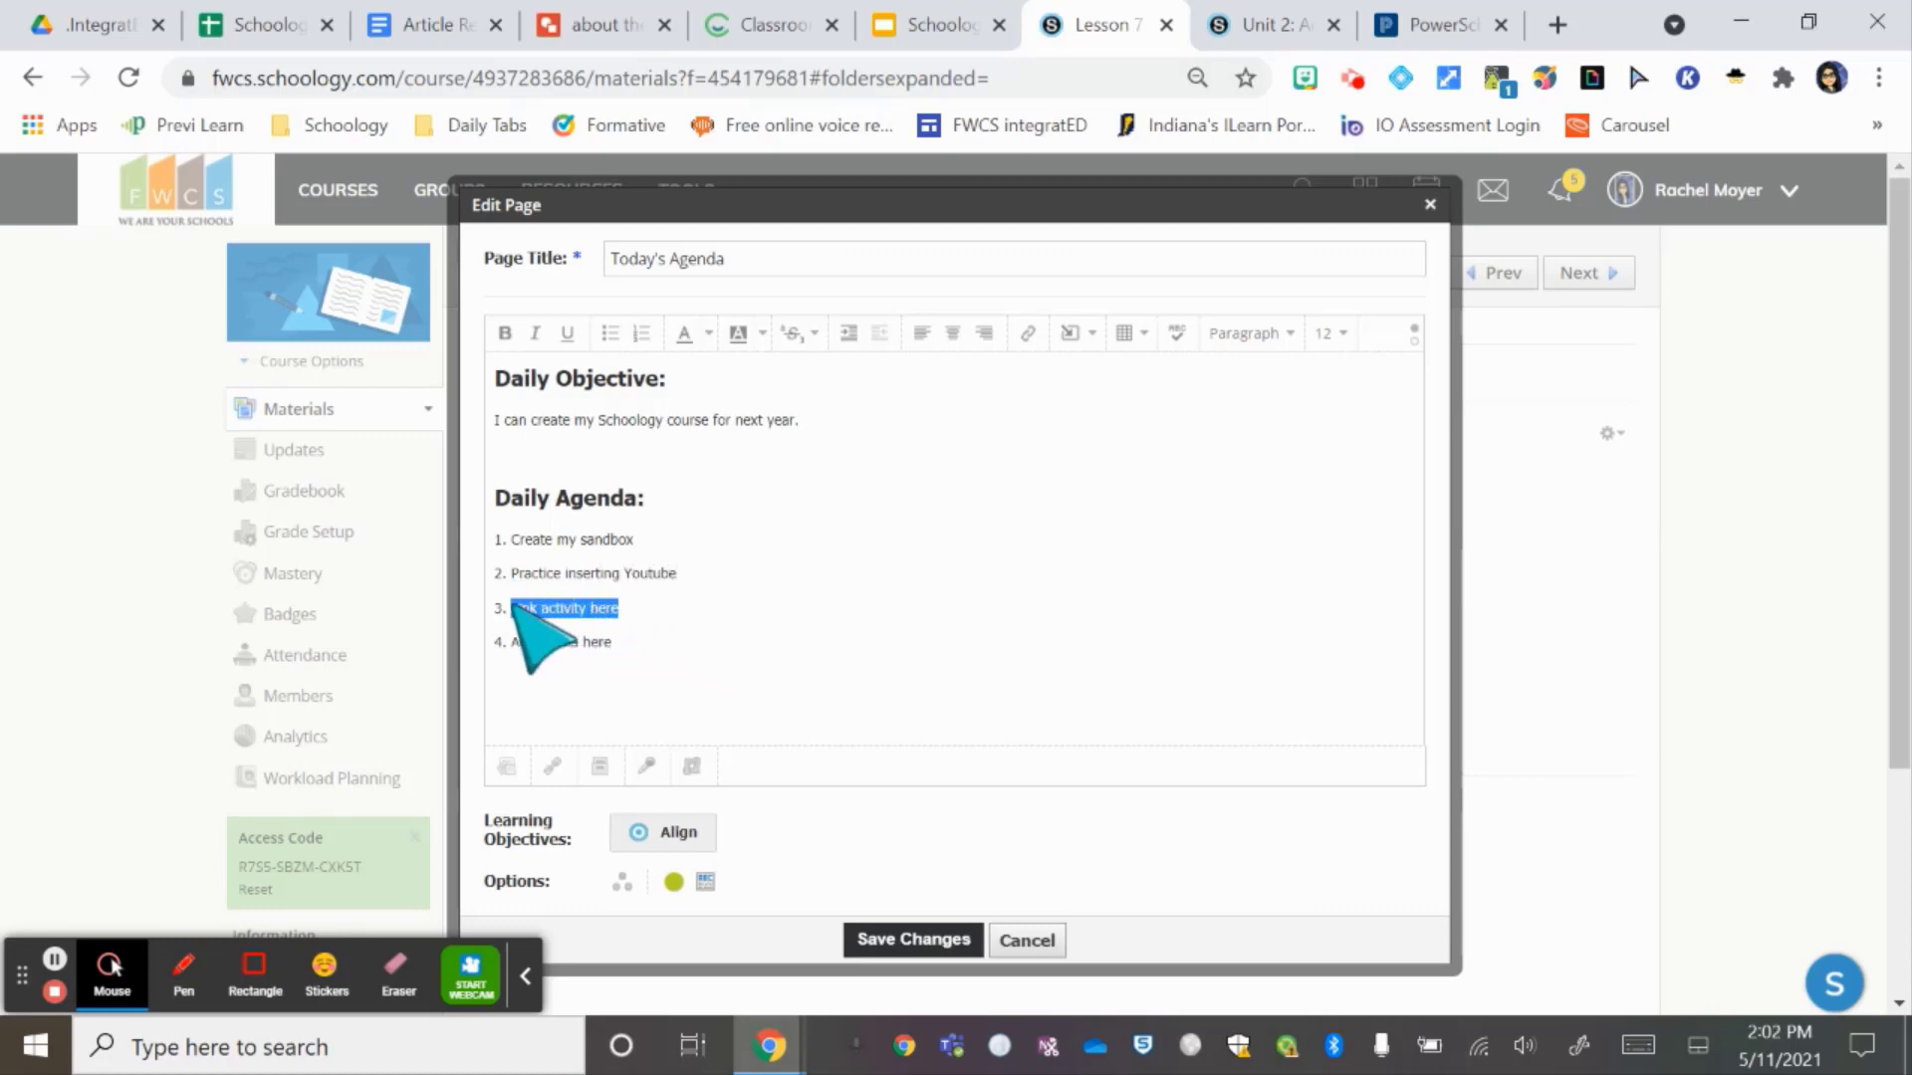
text(I)
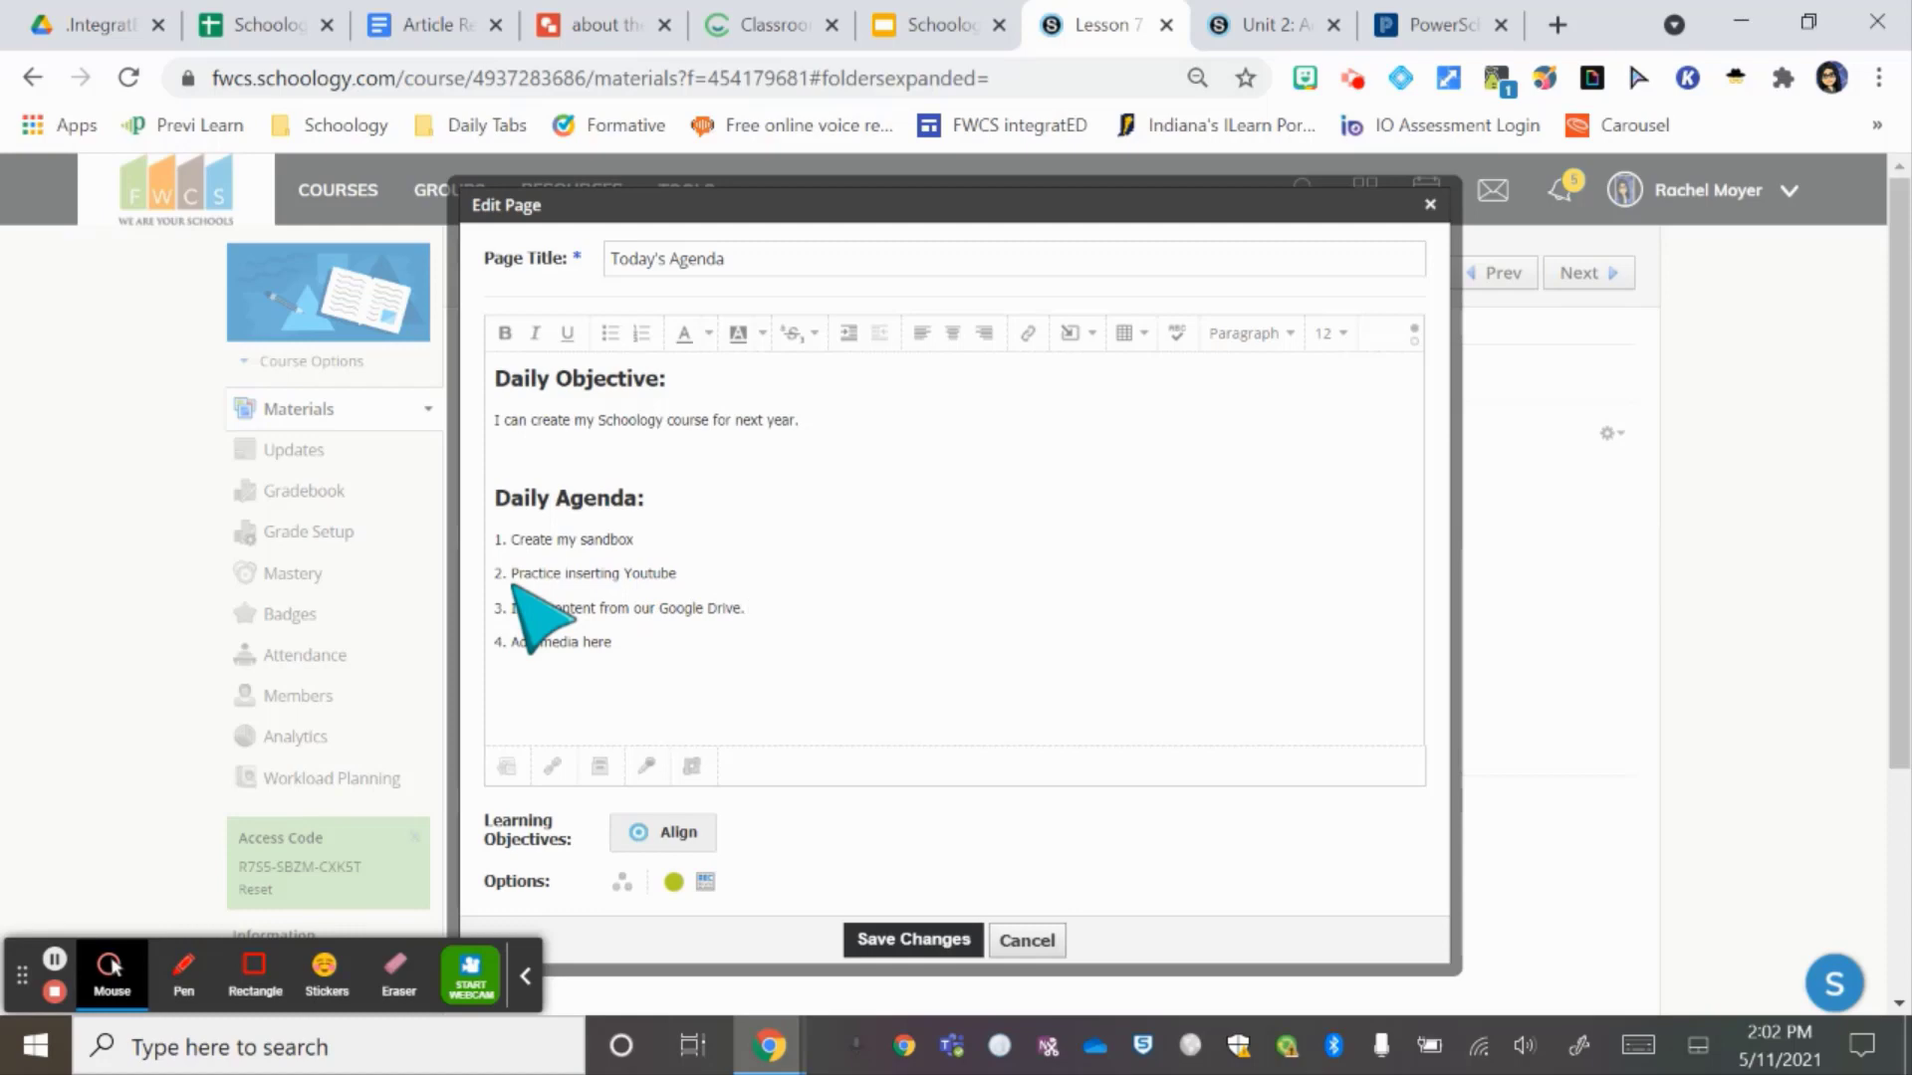
drag(631, 644, 508, 662)
text(Time for questions)
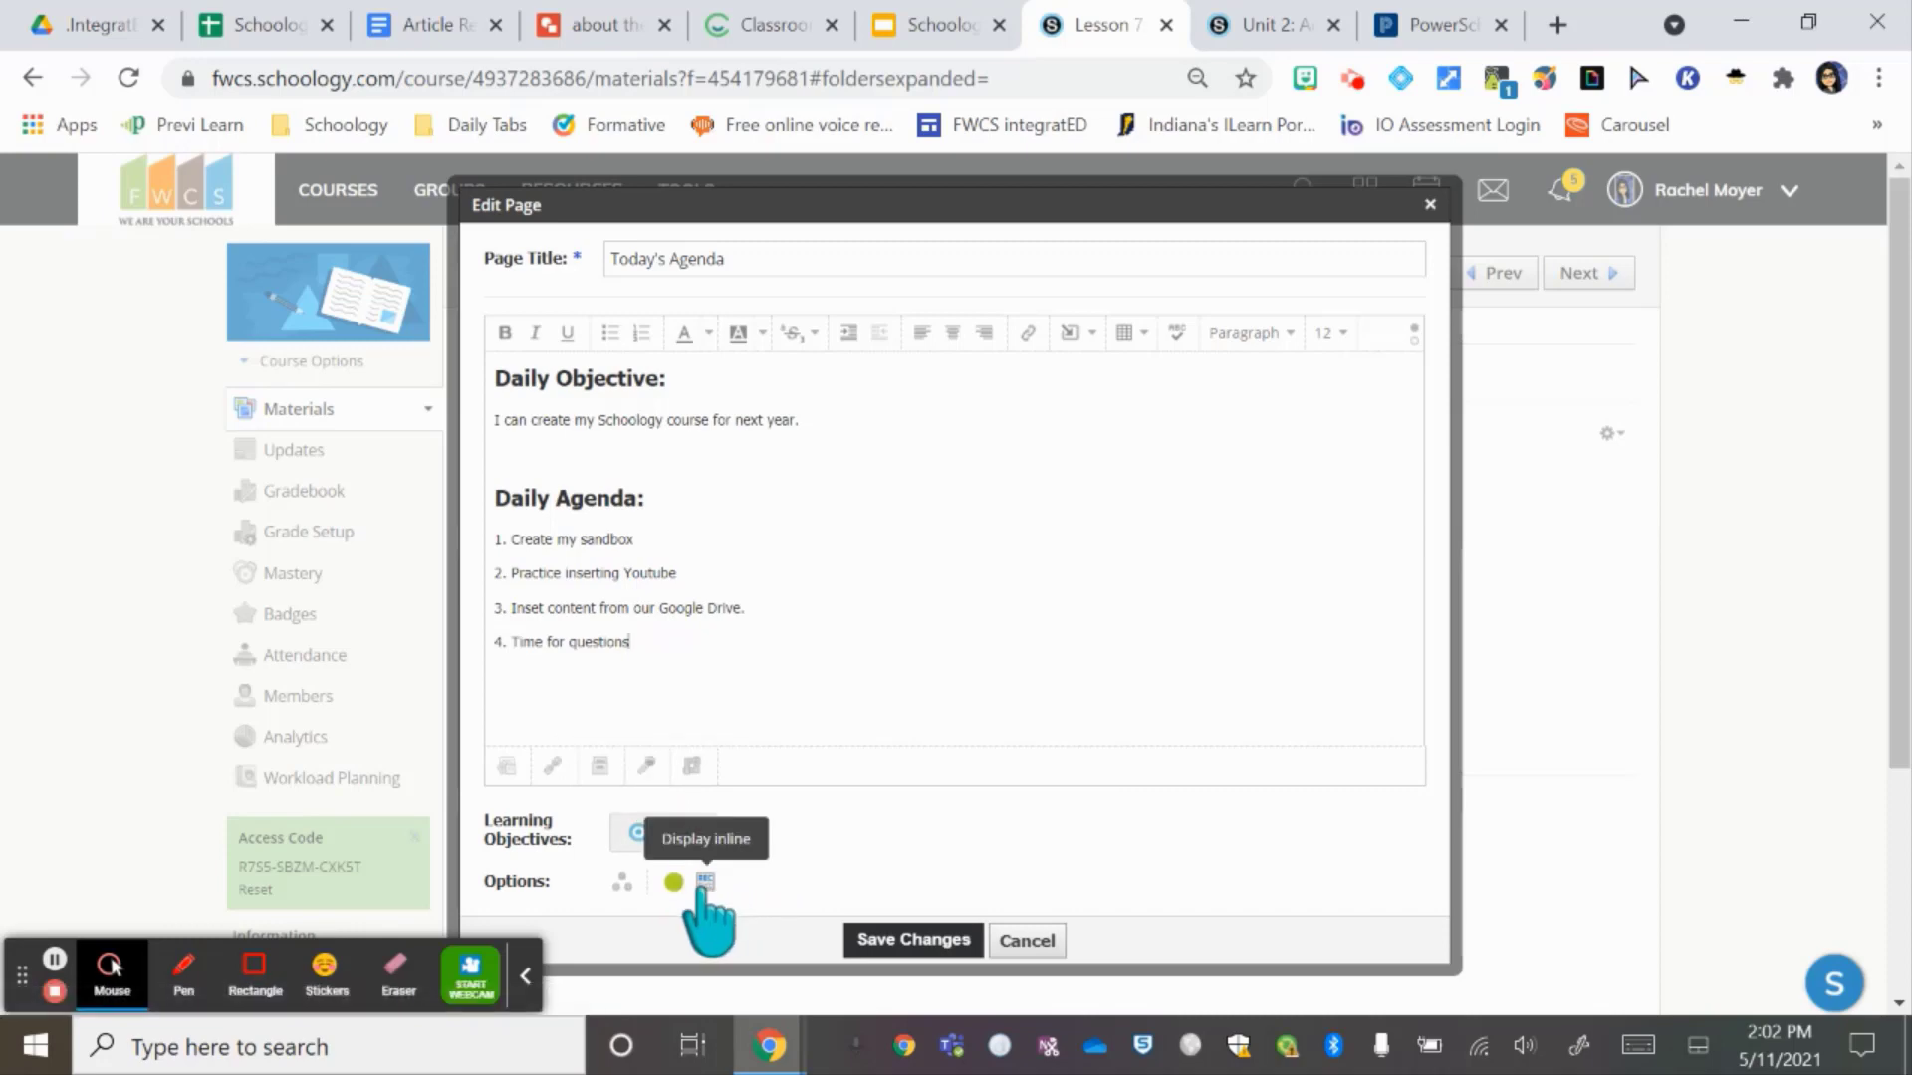
click(946, 940)
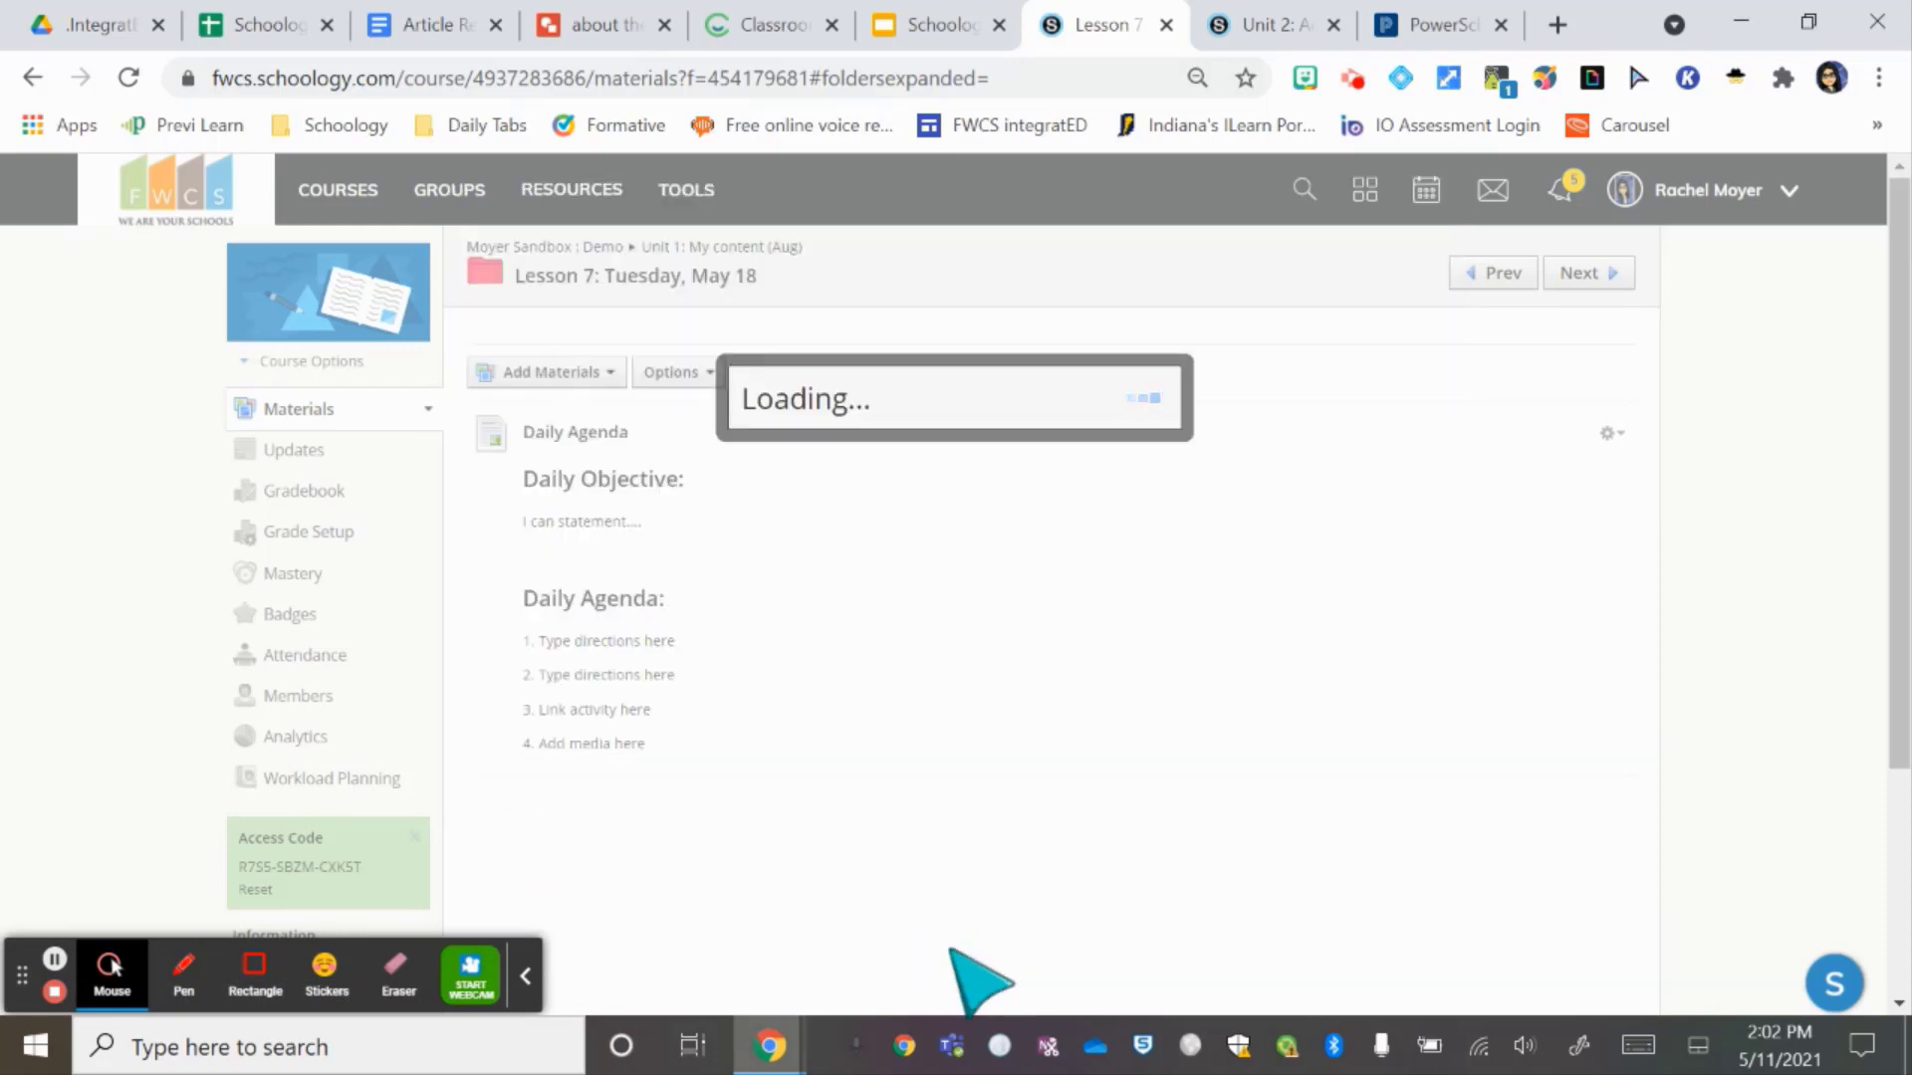